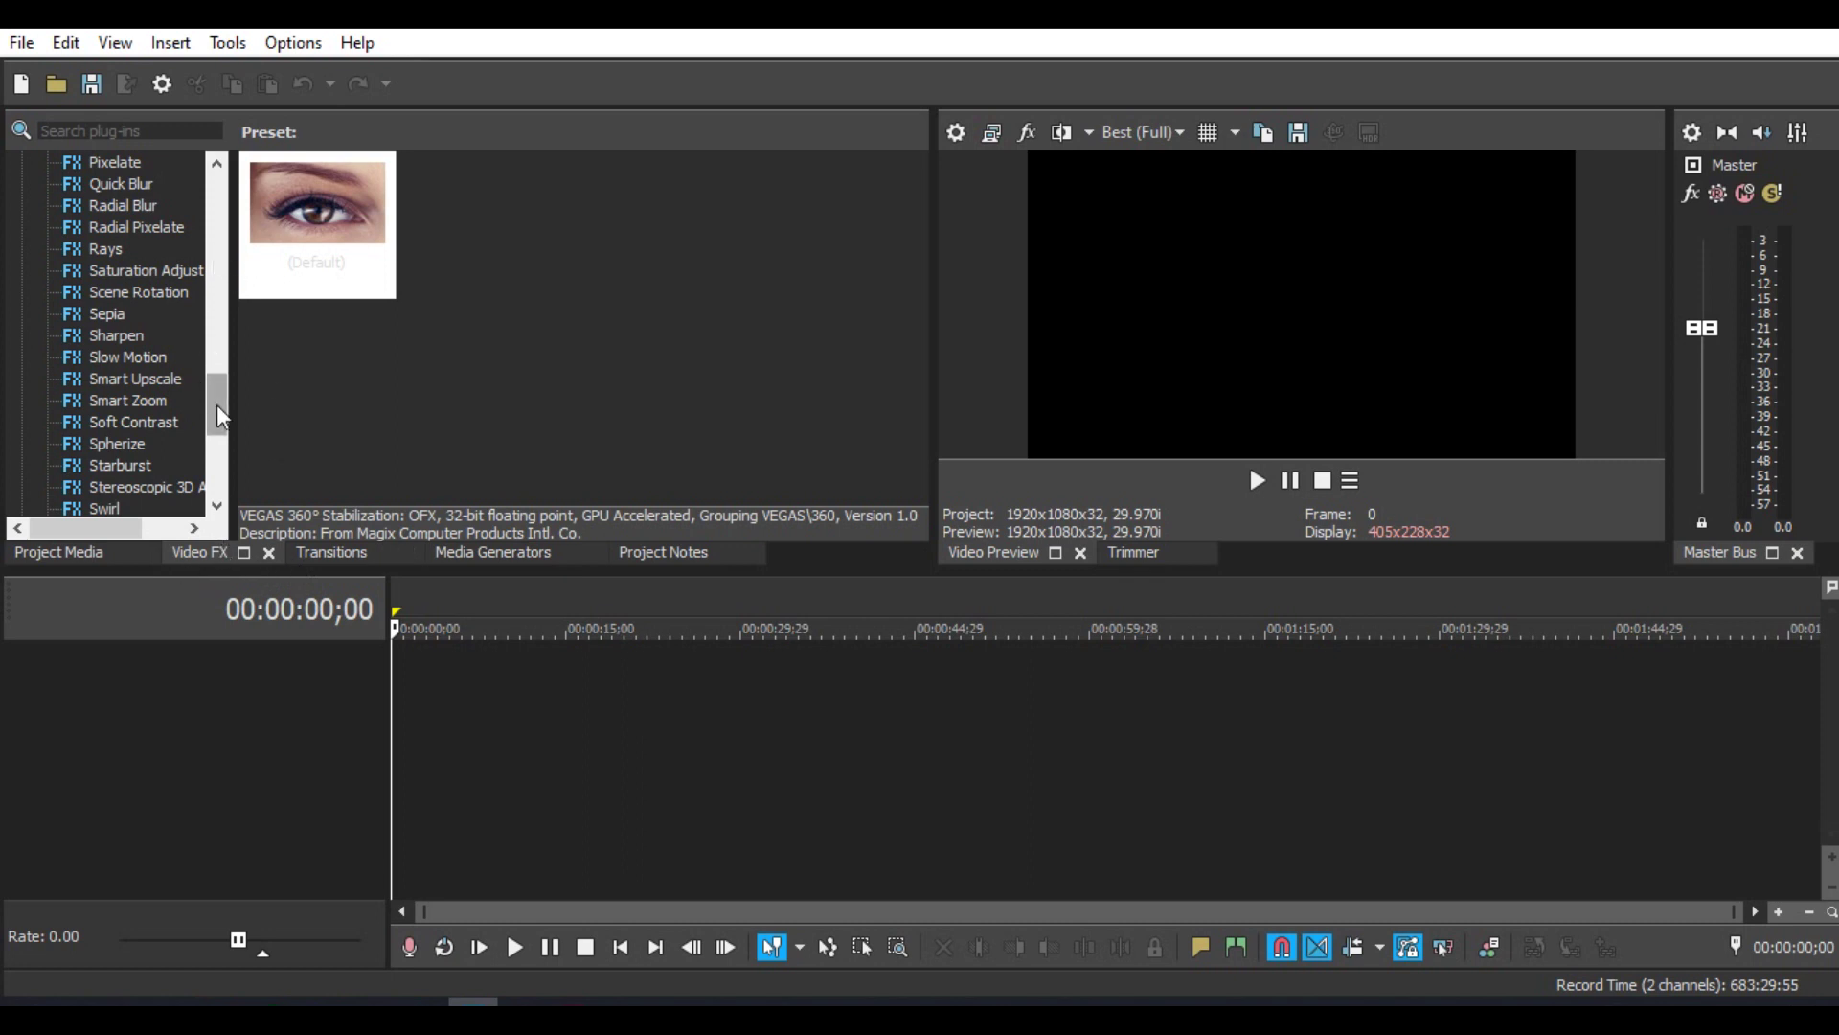
Enlarge the timeline area and widen the Video FX plug-in list, then bring up the Start menu apps.
{"action": "left_click_drag", "start_coordinate": [220, 416], "coordinate": [384, 287]}
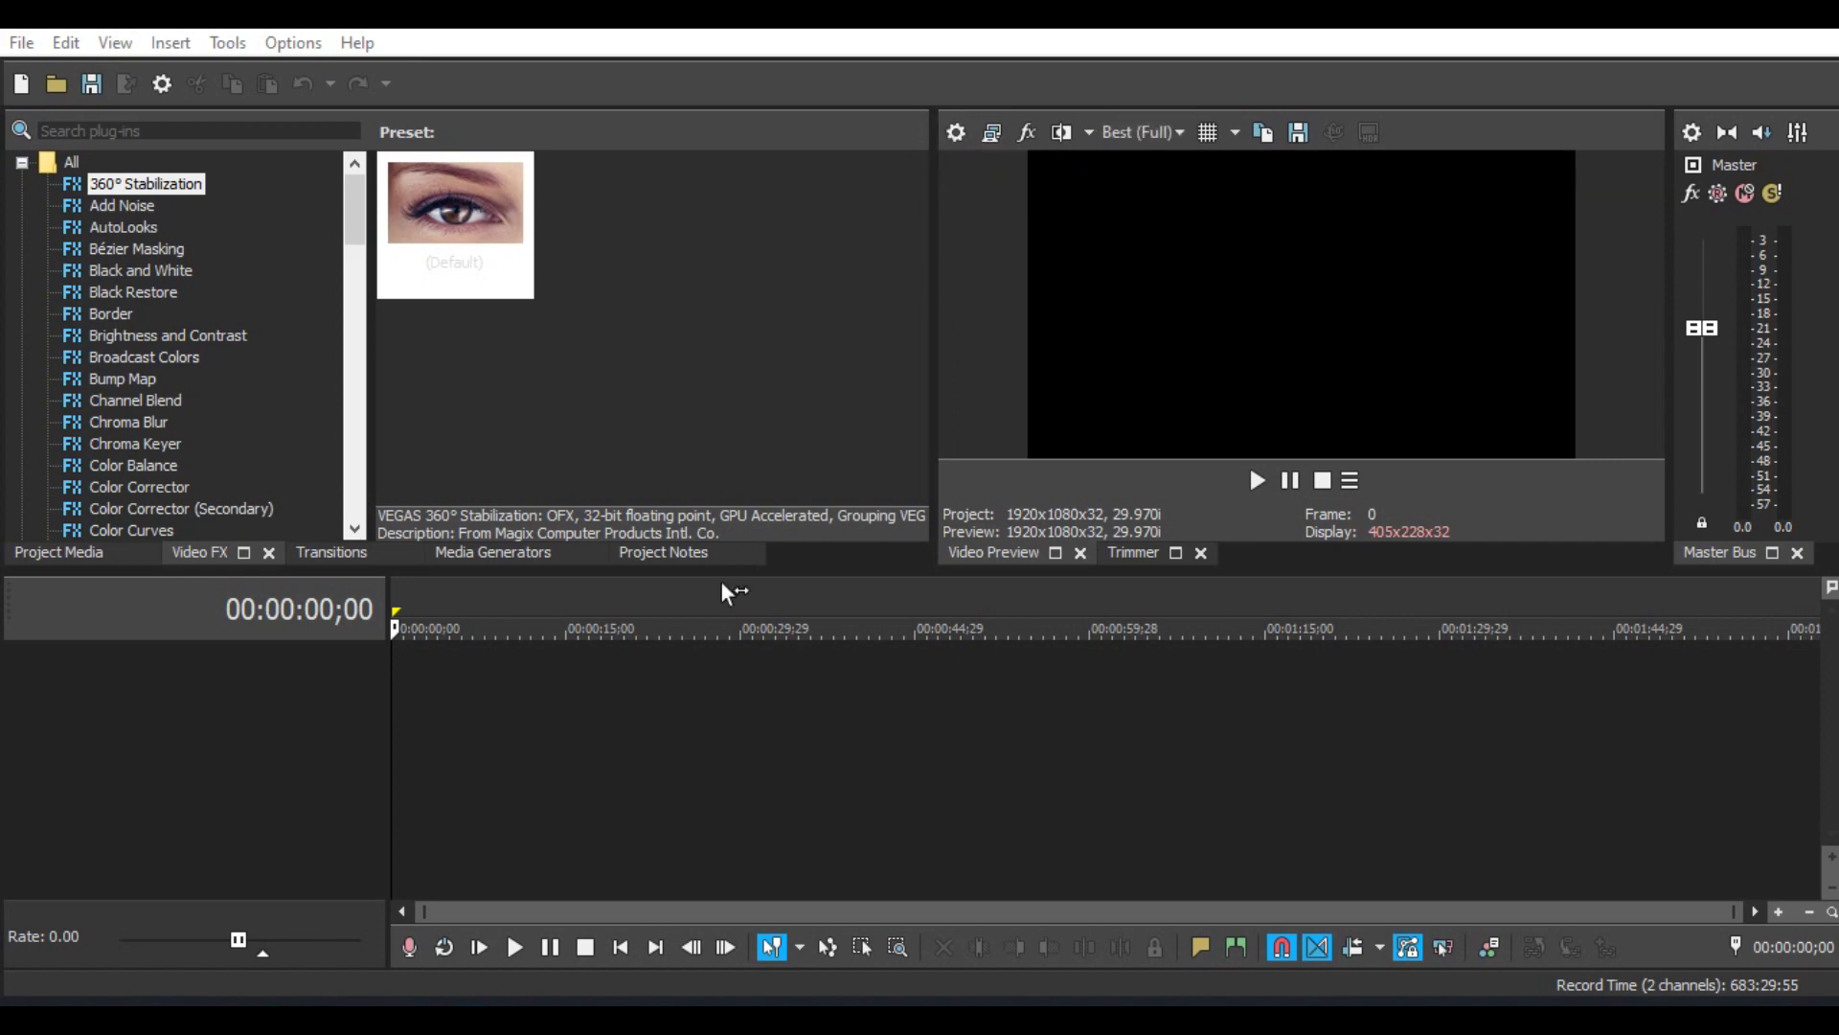
{"action": "mouse_move", "coordinate": [760, 566]}
{"action": "left_mouse_down"}
{"action": "mouse_move", "coordinate": [780, 526]}
{"action": "mouse_move", "coordinate": [781, 542]}
{"action": "left_mouse_up"}
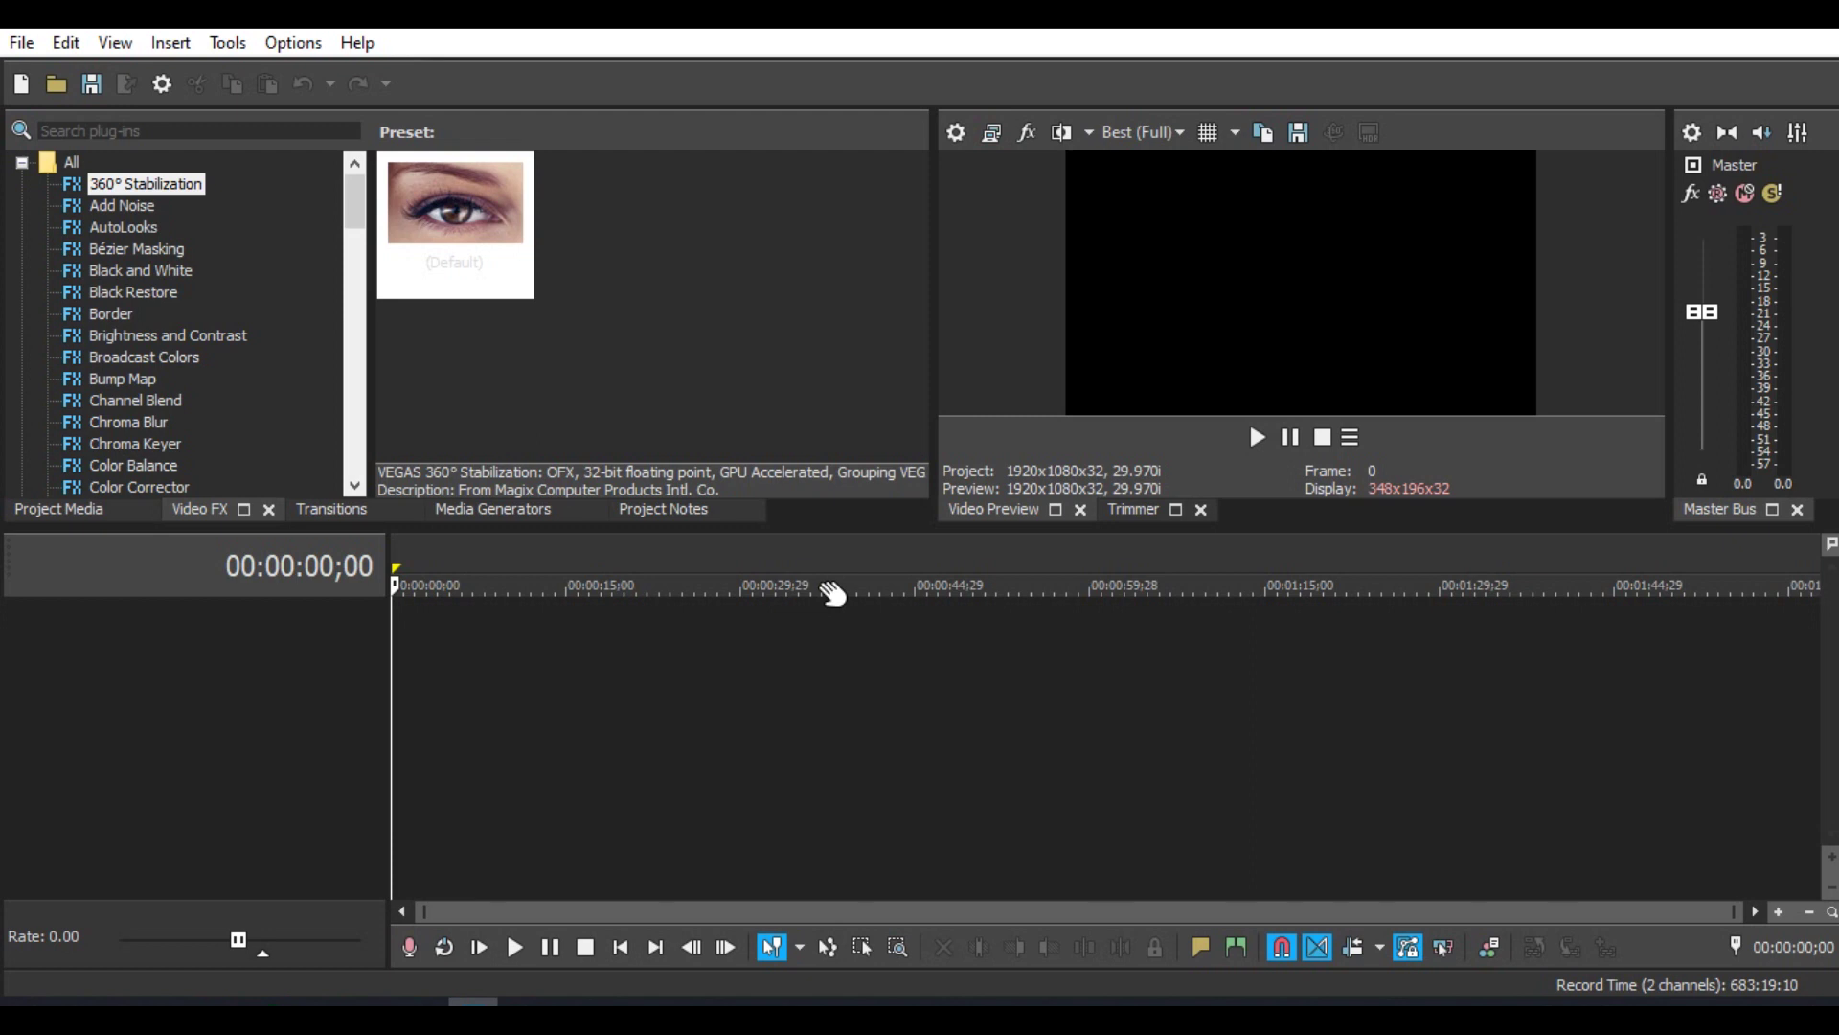
{"action": "left_click", "coordinate": [733, 617]}
{"action": "left_click", "coordinate": [393, 698]}
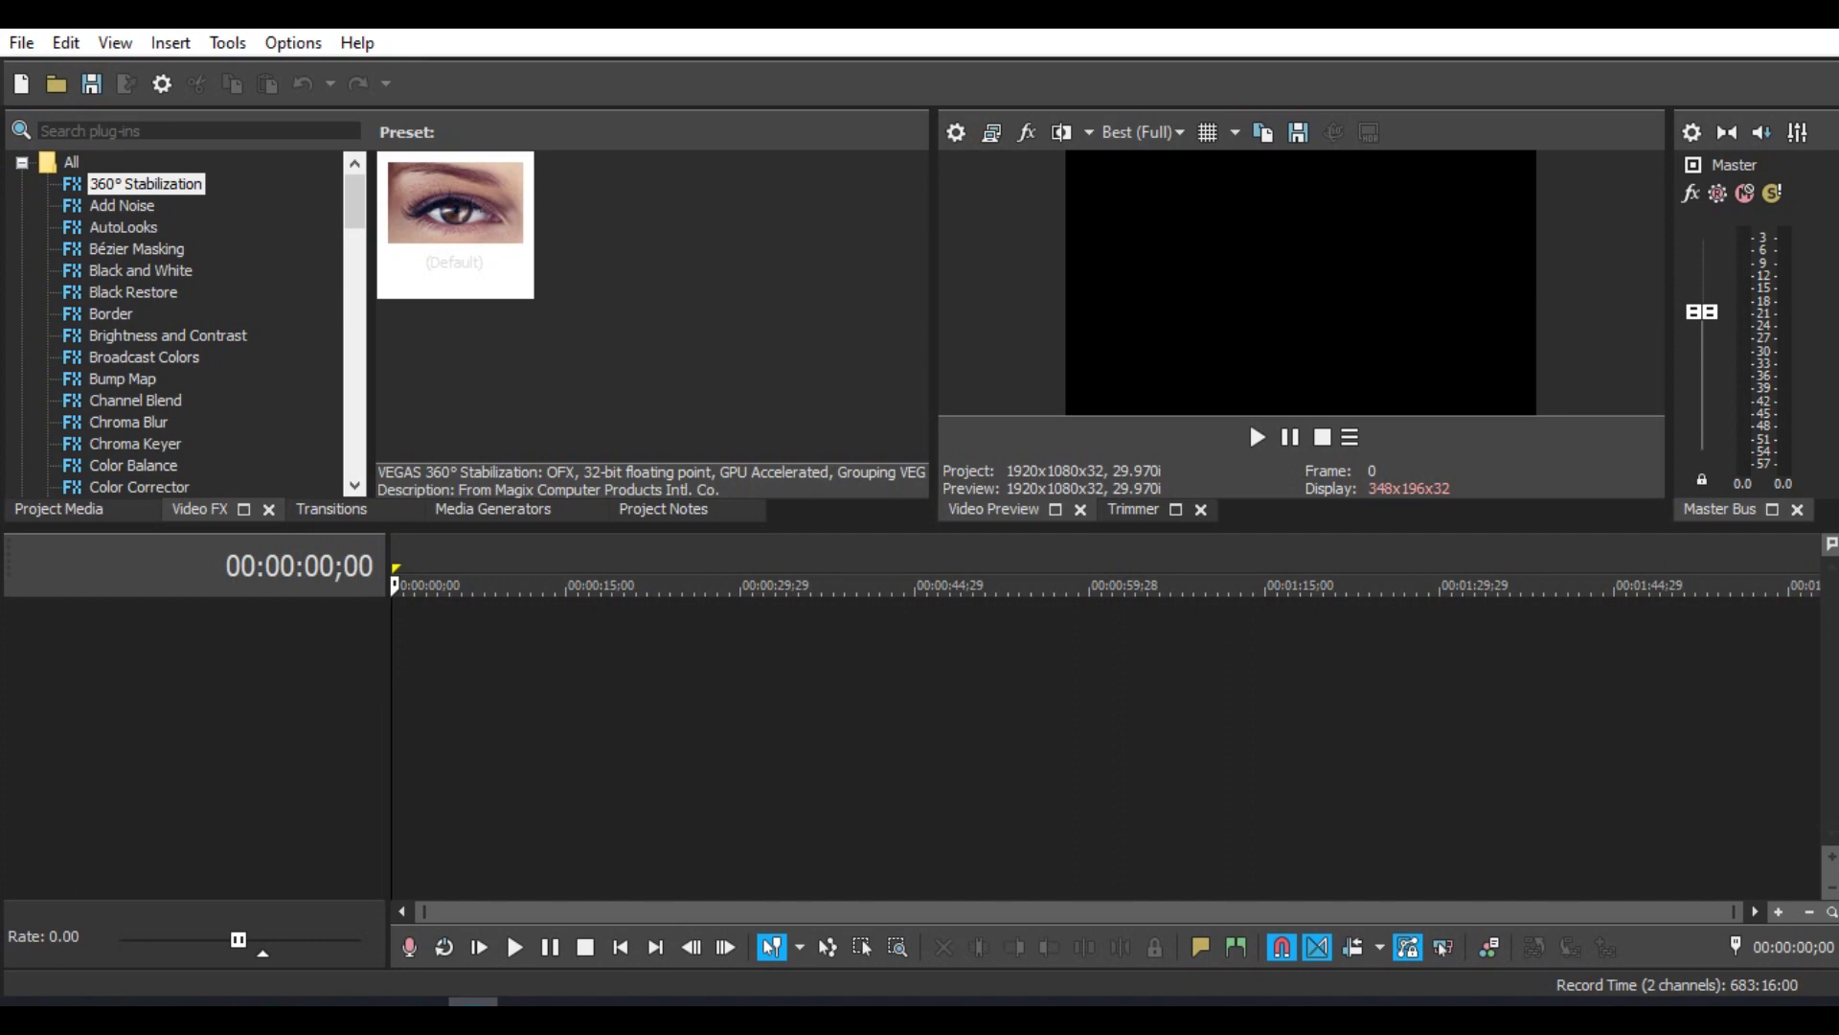
{"action": "key", "text": "super"}
{"action": "scroll", "coordinate": [403, 447], "scroll_direction": "down", "scroll_amount": 15}
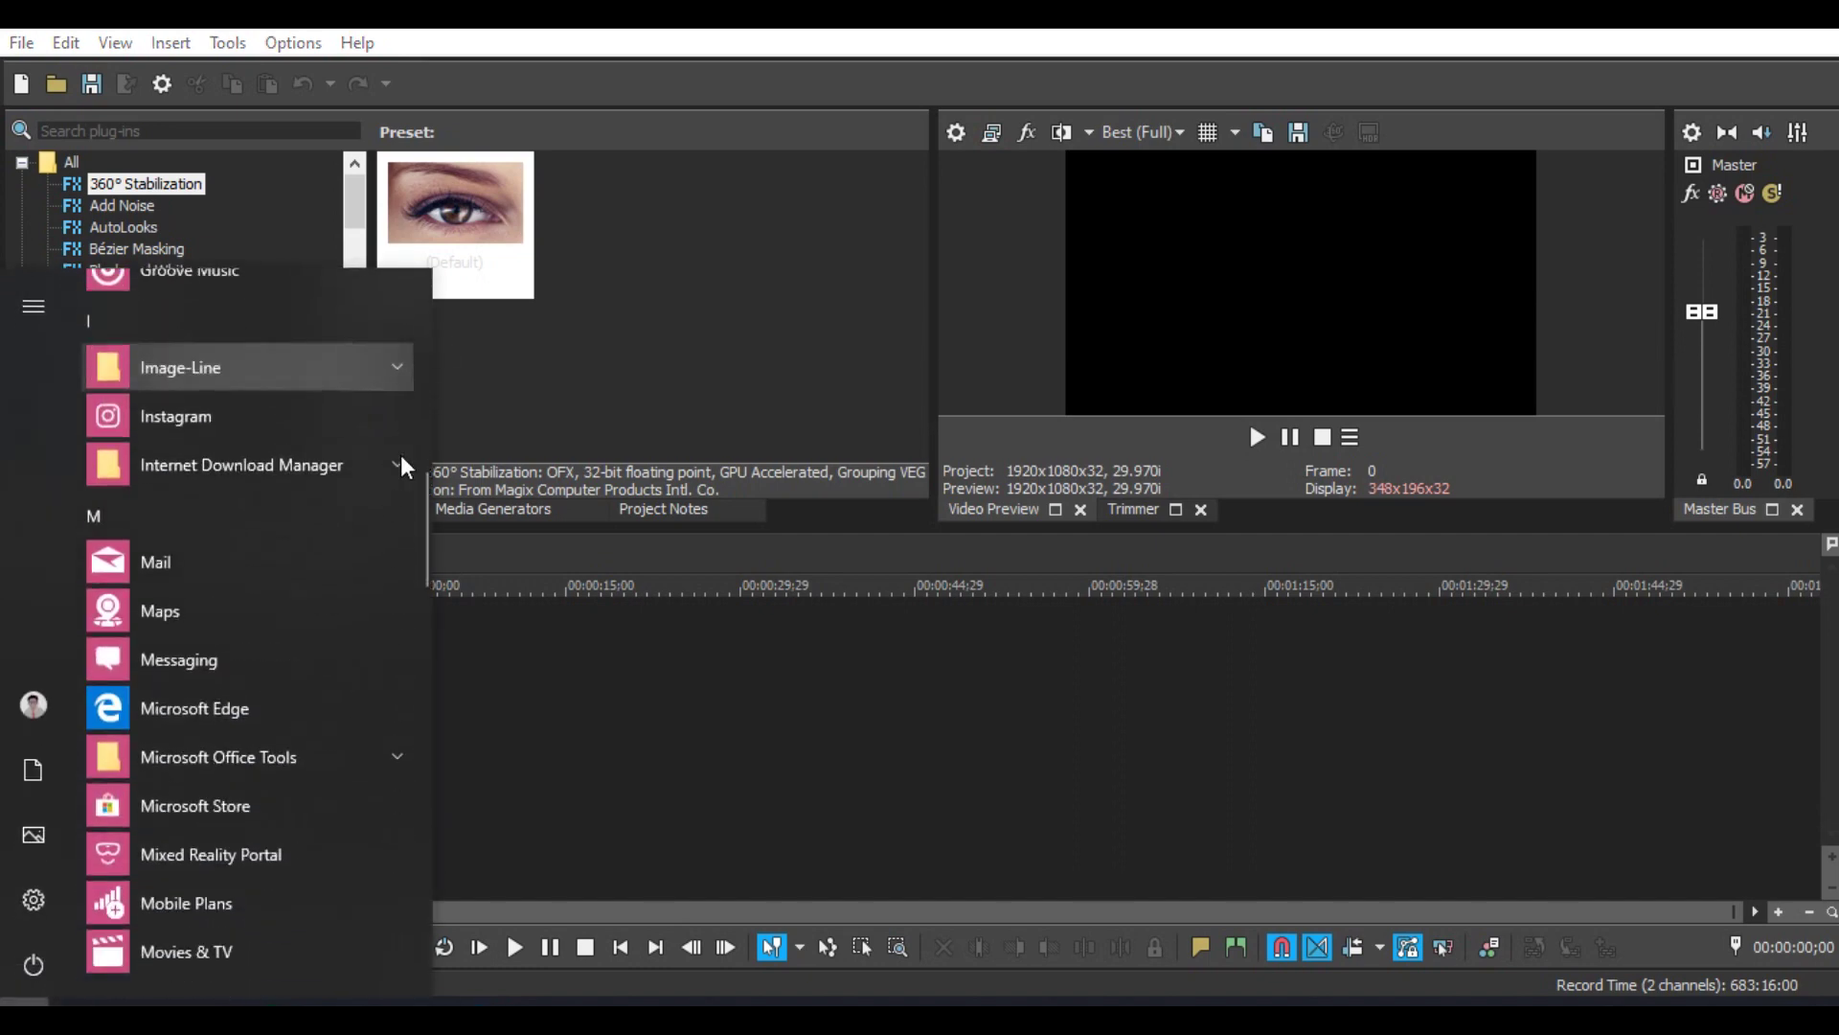
{"action": "scroll", "coordinate": [403, 467], "scroll_direction": "down", "scroll_amount": 15}
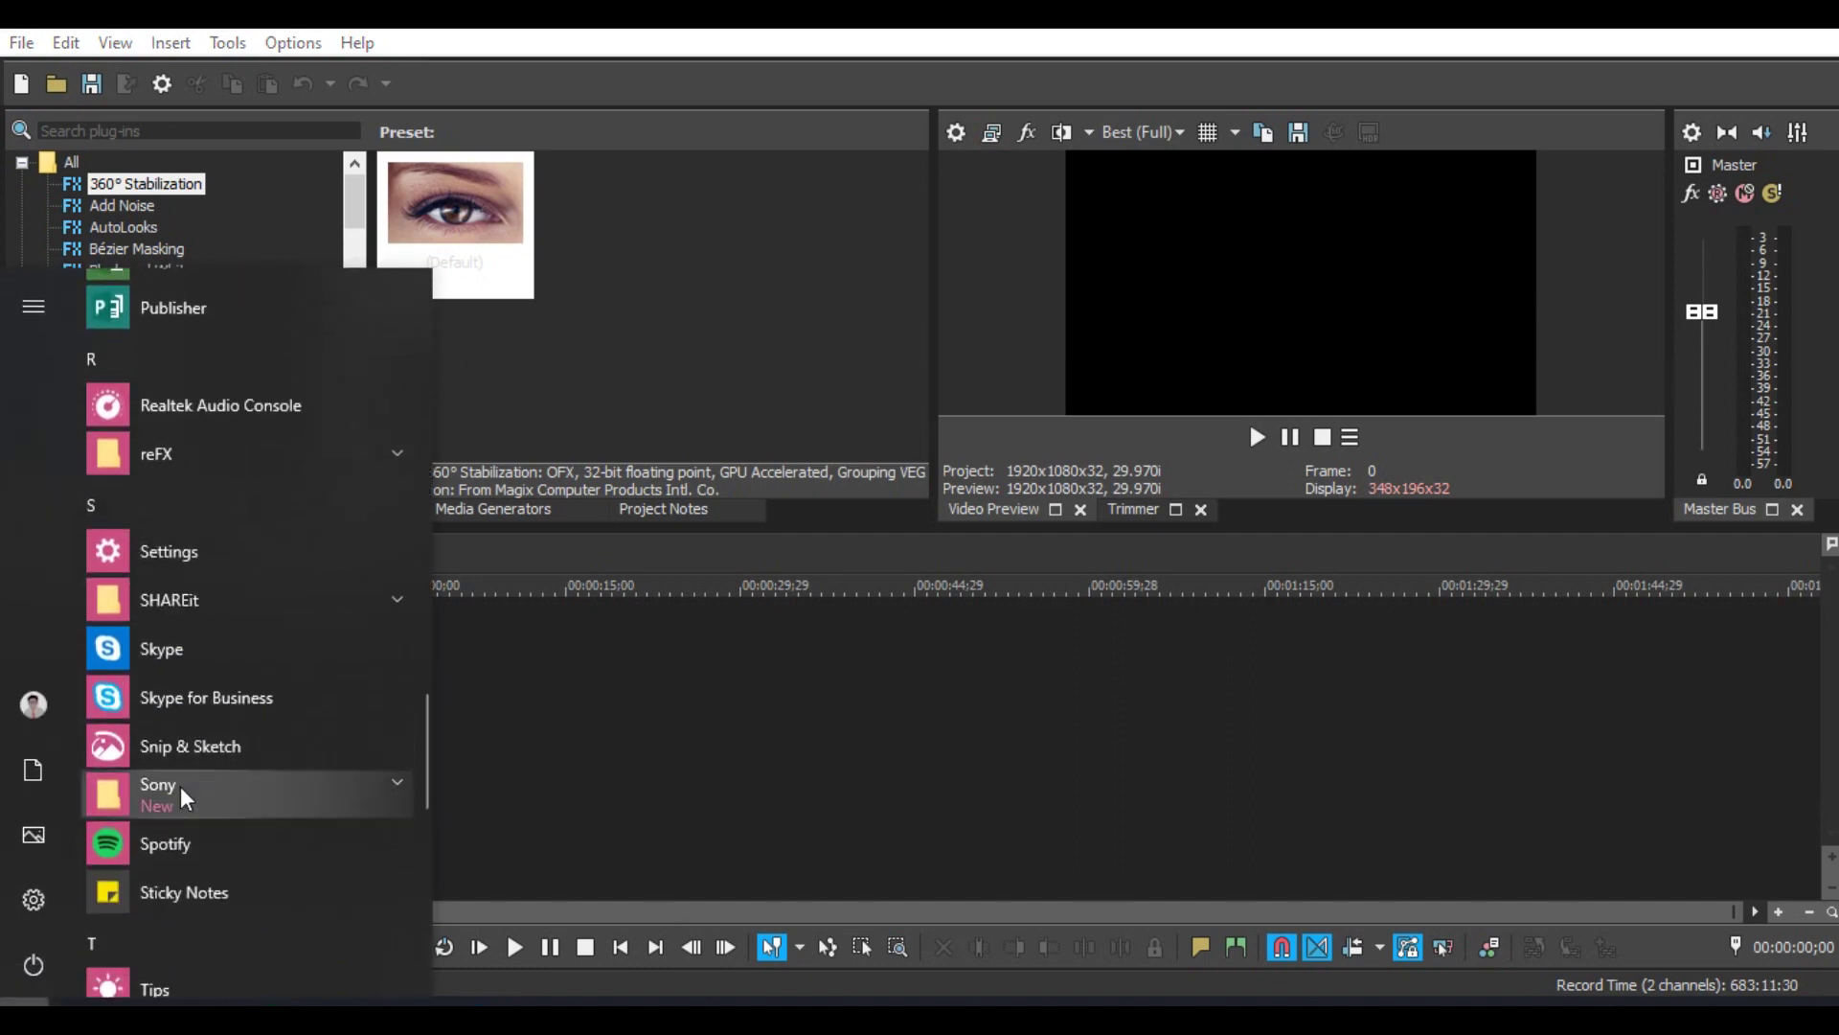
{"action": "left_click", "coordinate": [184, 798]}
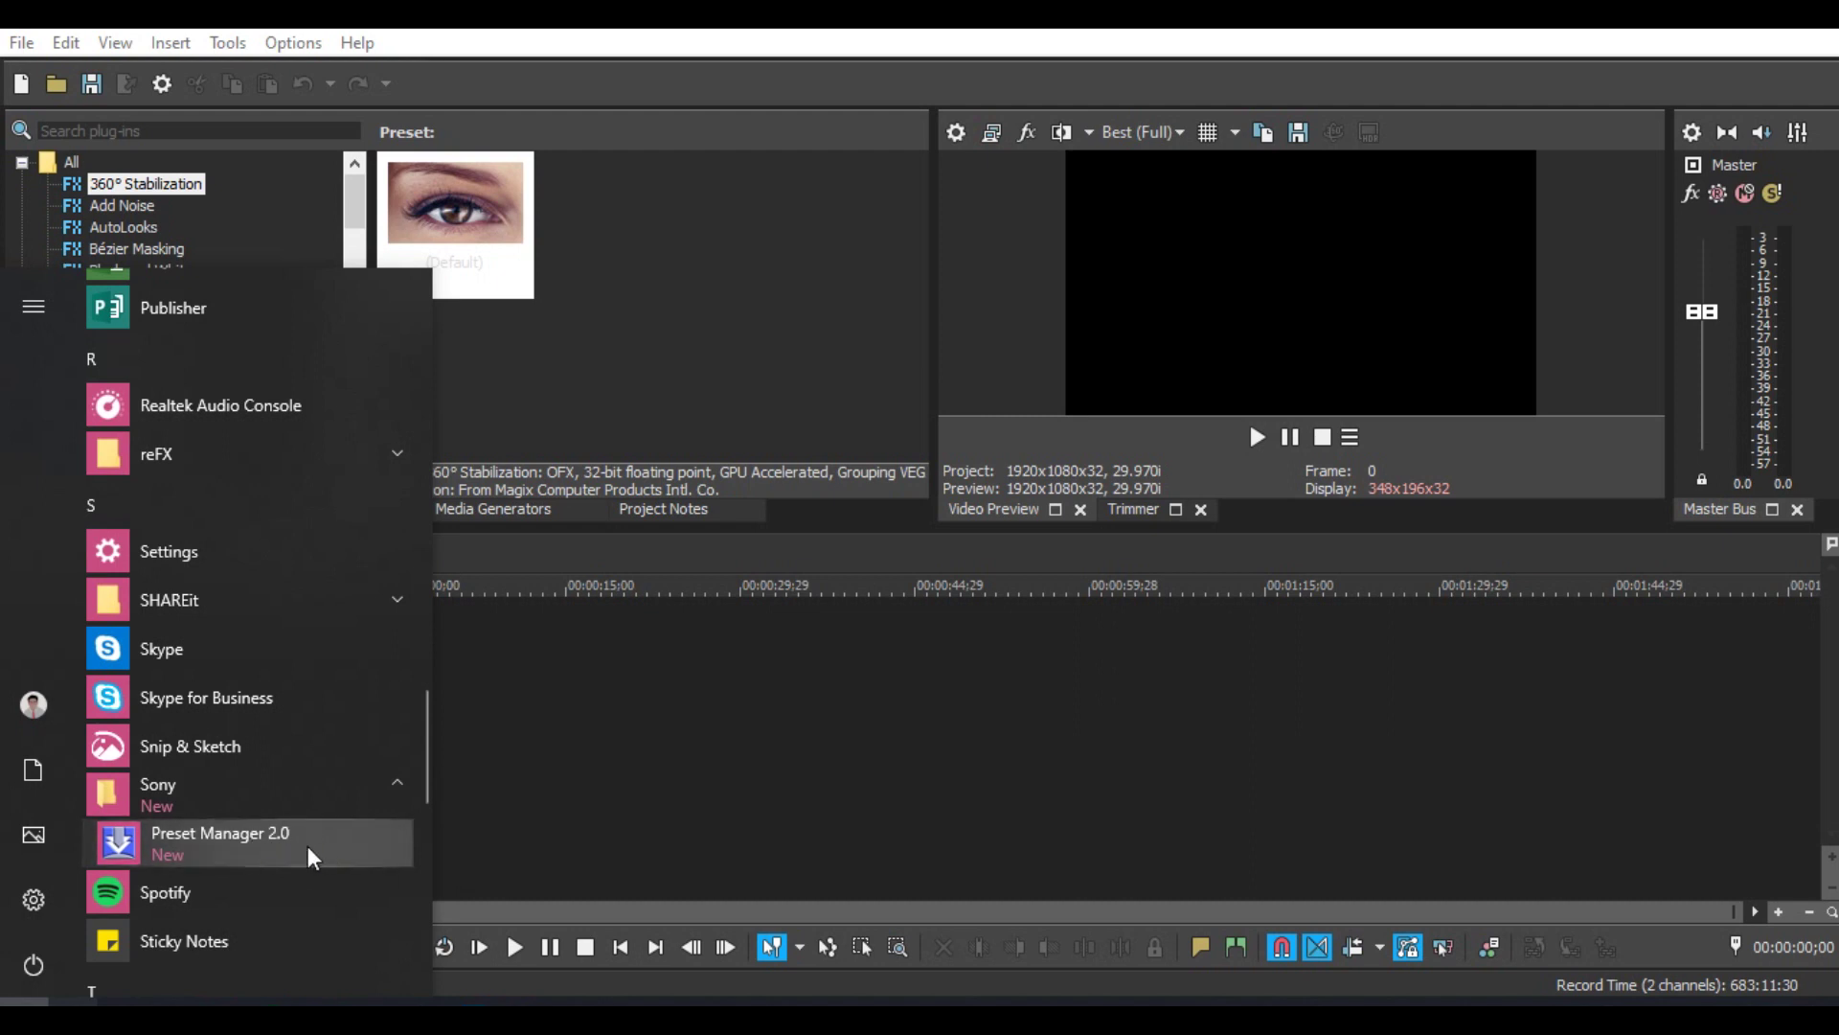
{"action": "scroll", "coordinate": [191, 848], "scroll_direction": "down", "scroll_amount": 1}
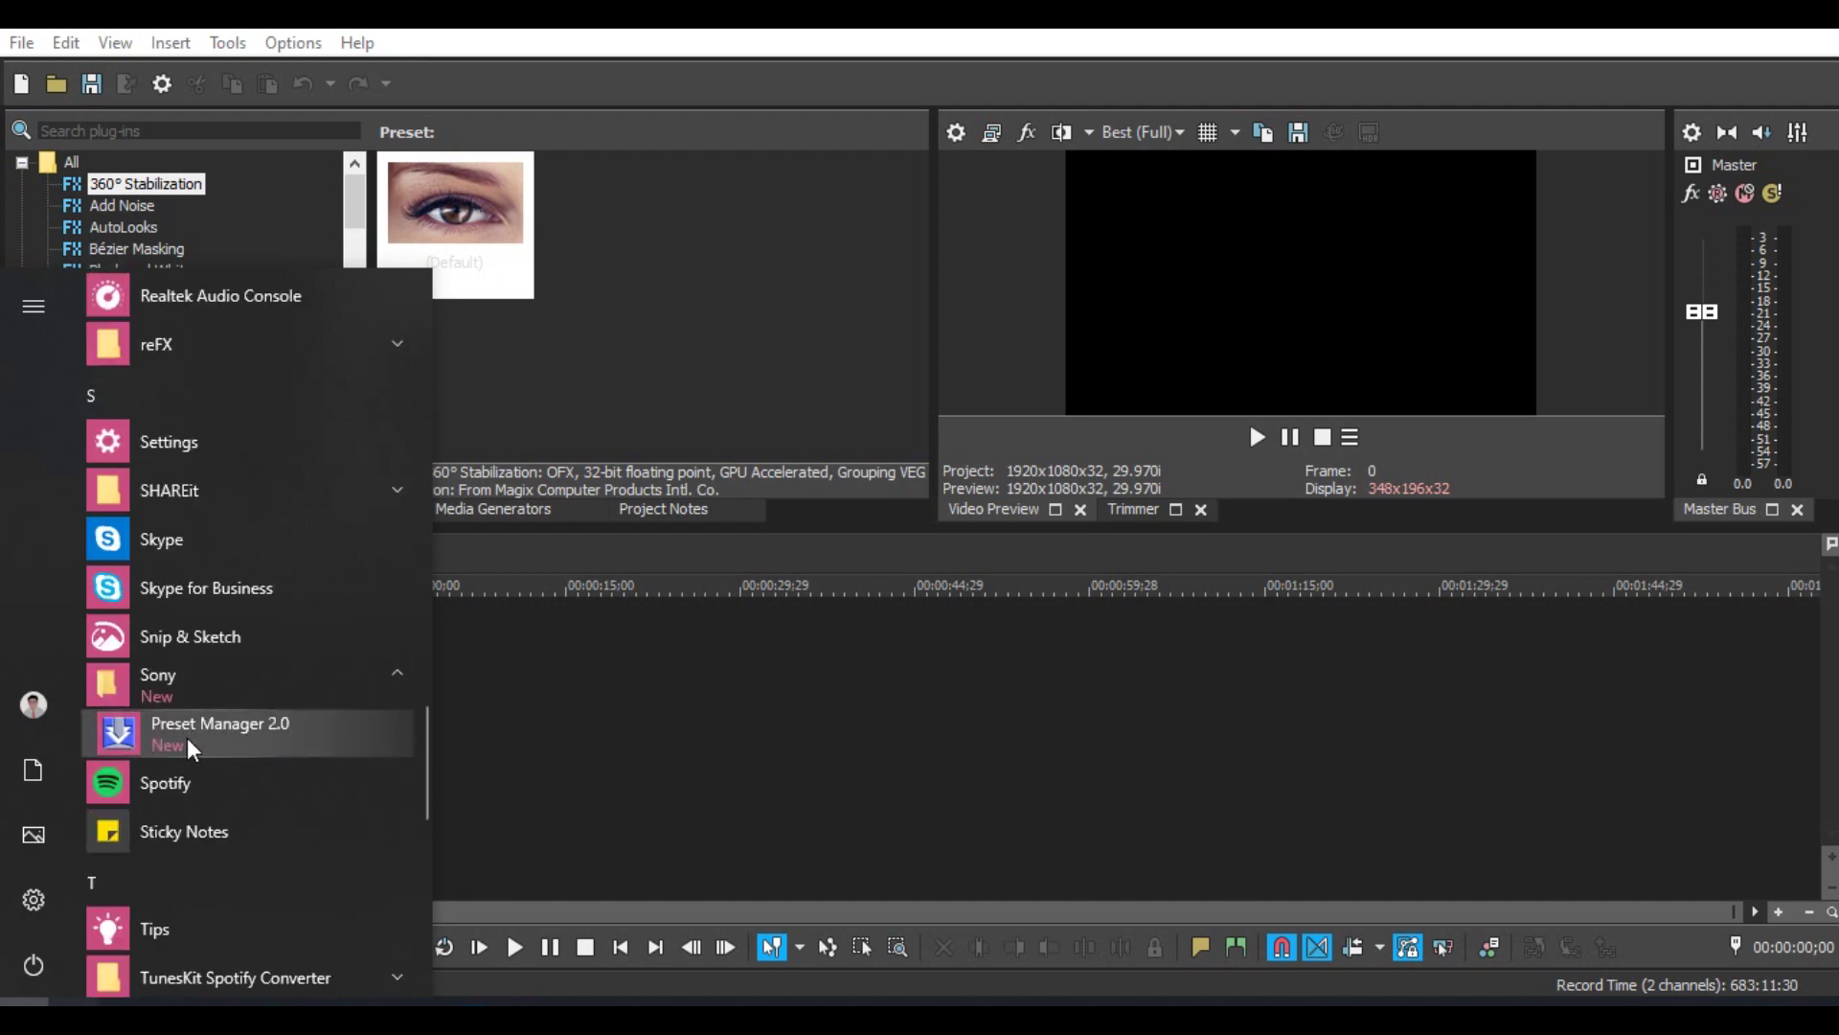
{"action": "left_click", "coordinate": [821, 90]}
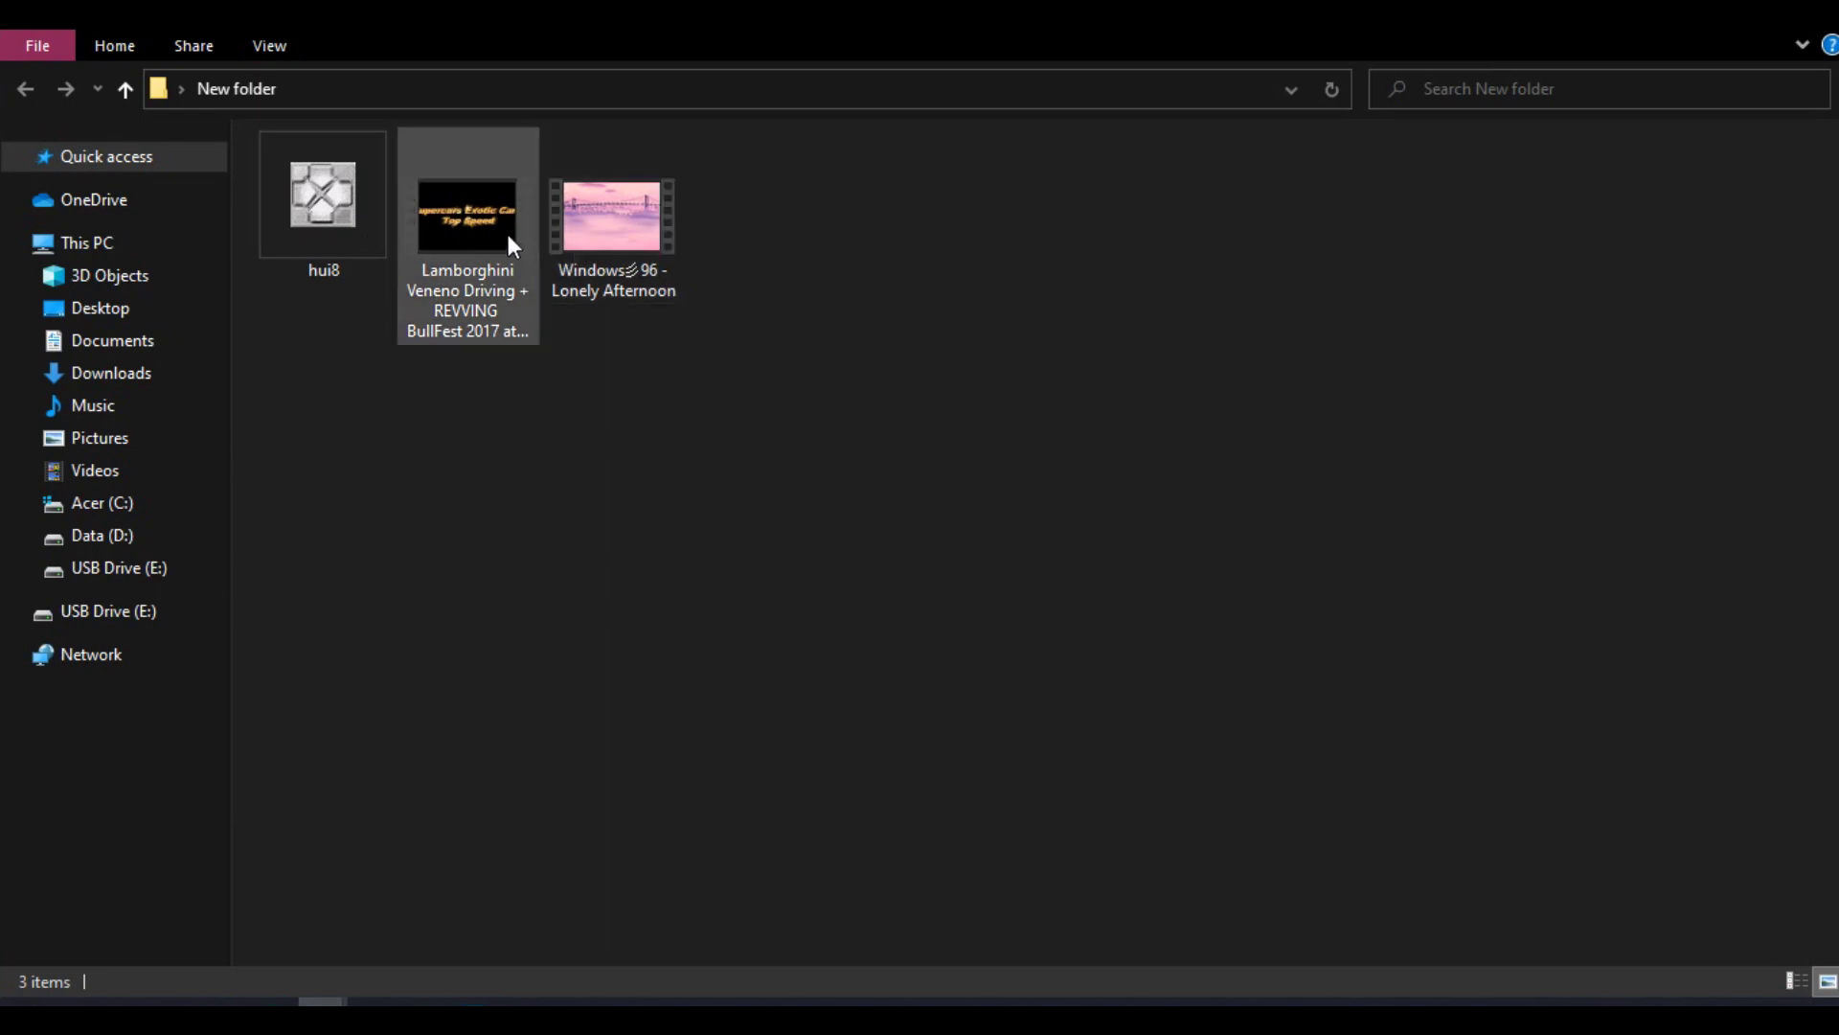
Place the Lamborghini Veneno clip on the timeline and move the playhead to about 22 seconds.
{"action": "left_click_drag", "start_coordinate": [512, 244], "coordinate": [522, 678]}
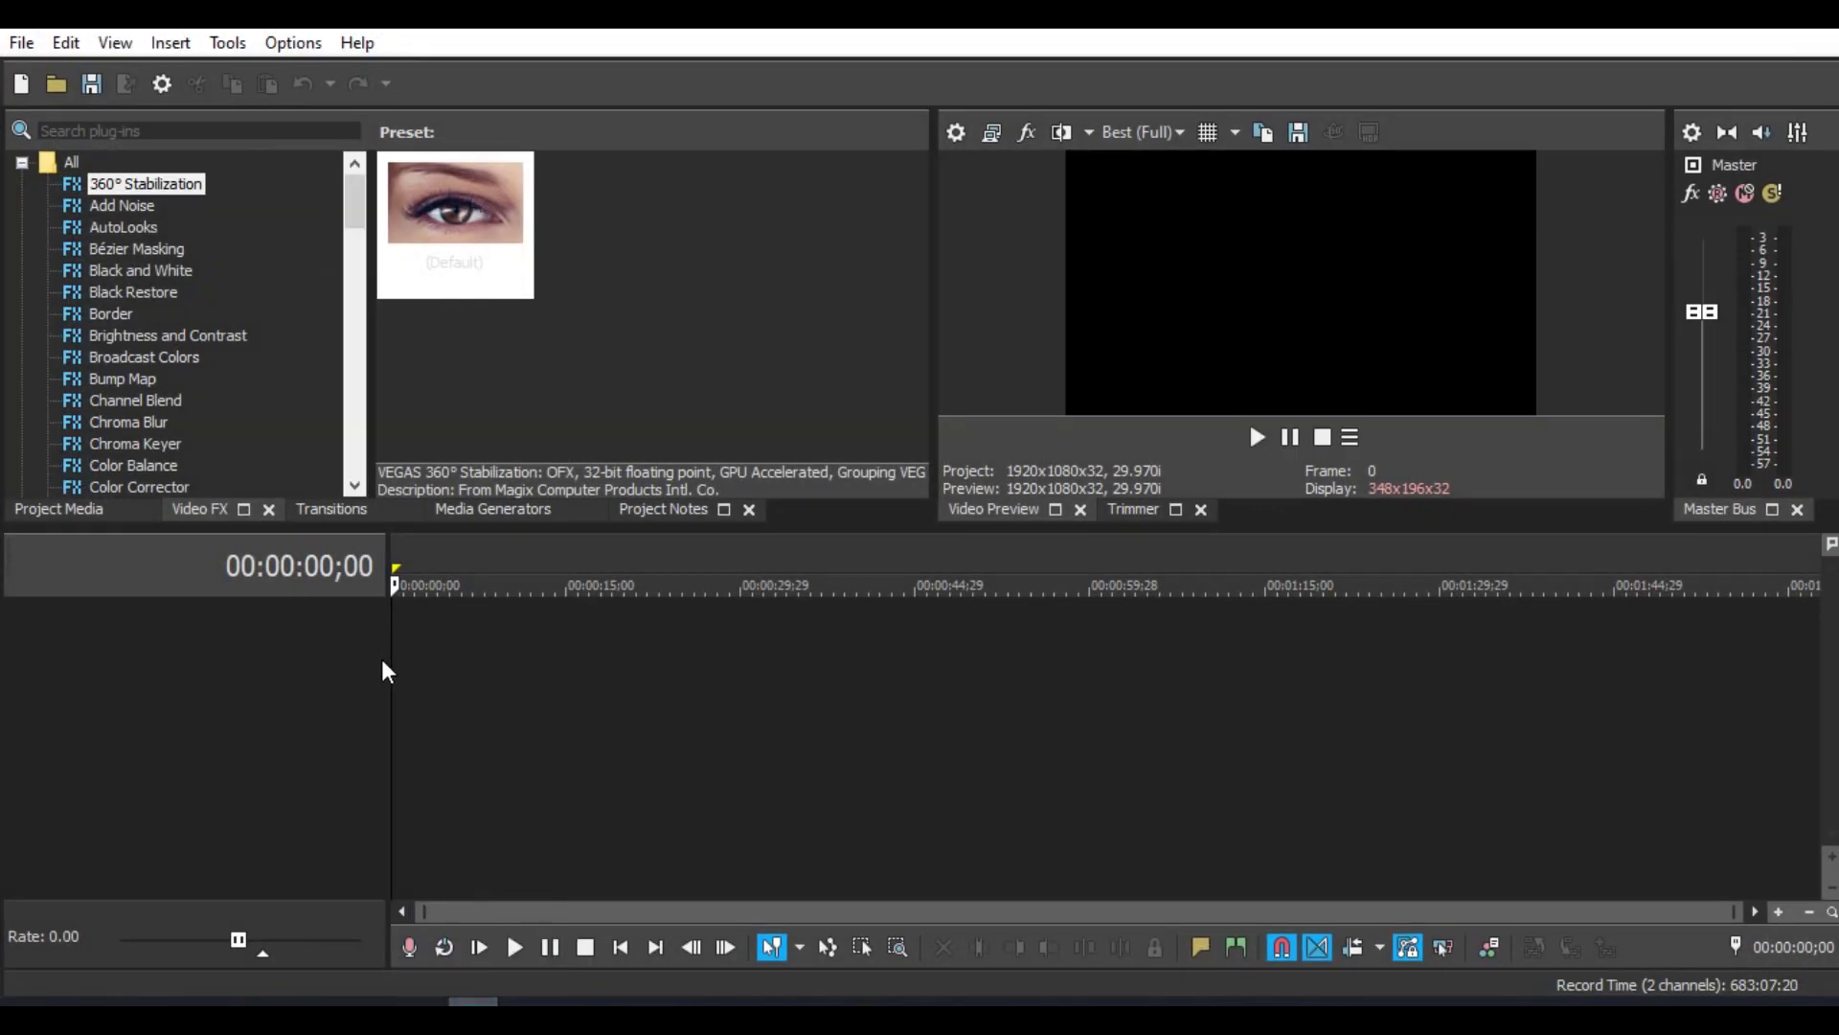
{"action": "left_click_drag", "start_coordinate": [386, 671], "coordinate": [402, 689]}
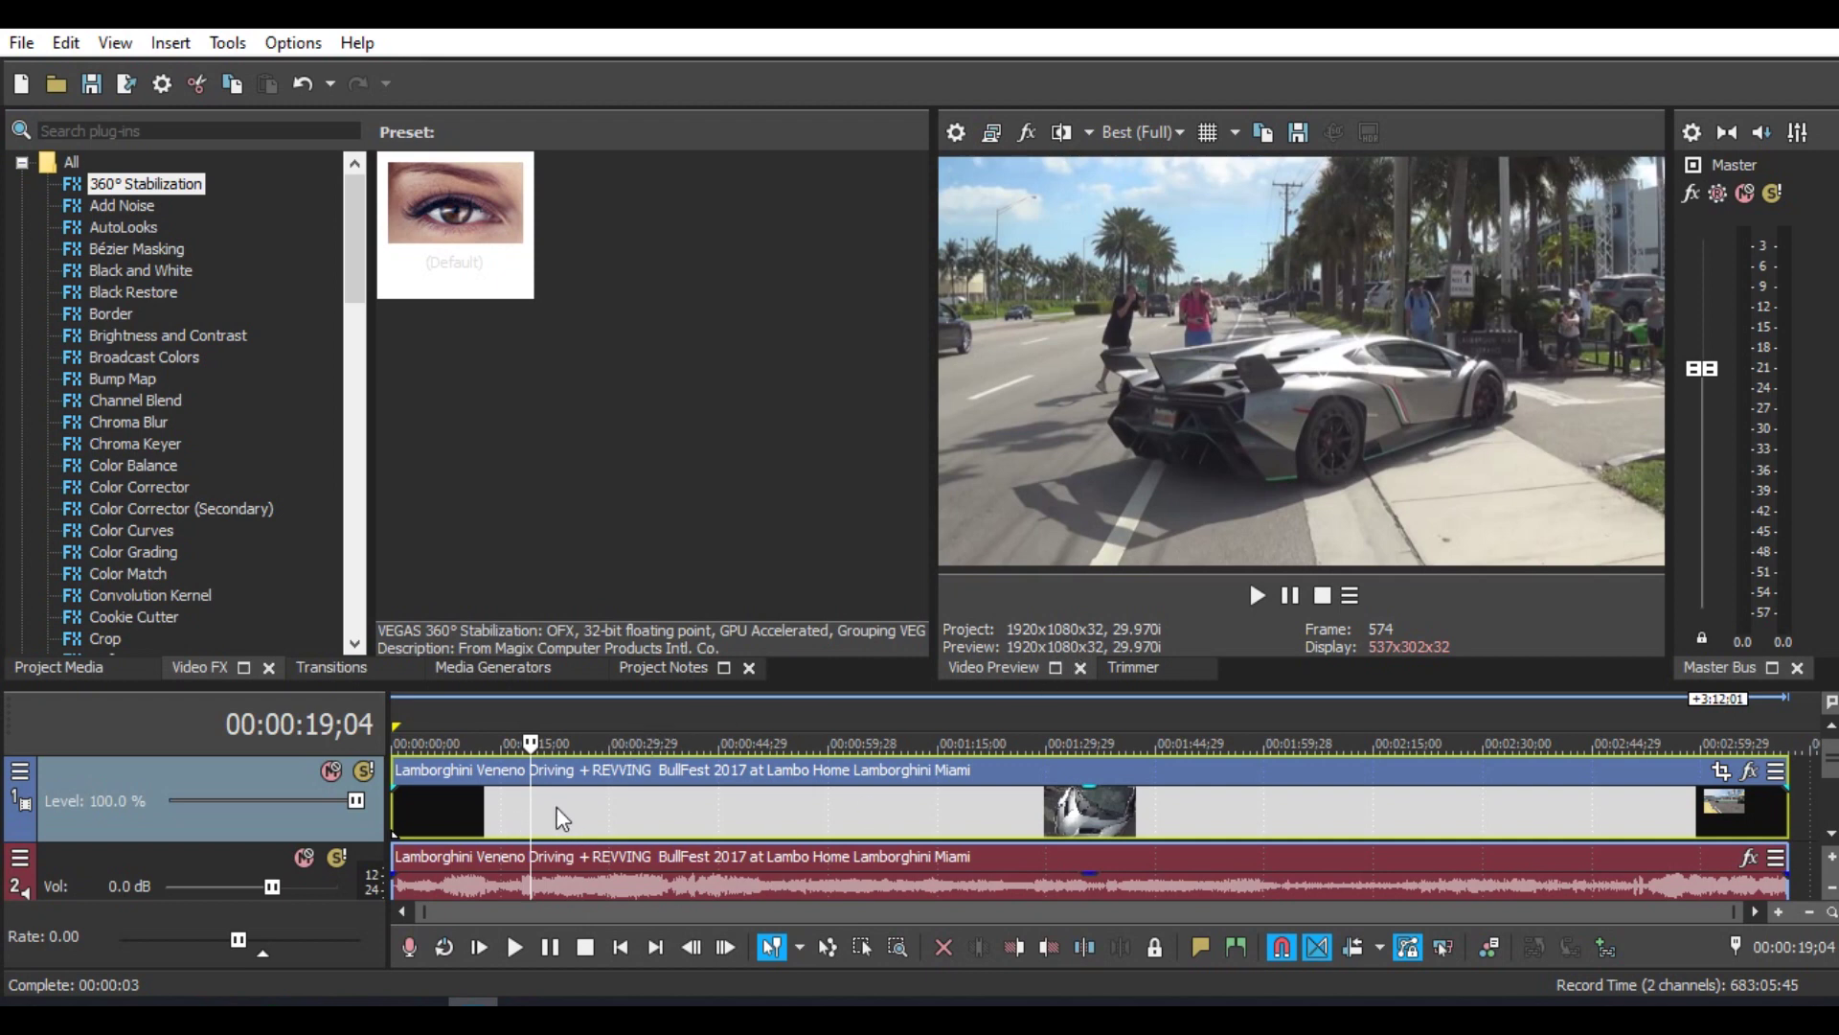
{"action": "left_click", "coordinate": [556, 809]}
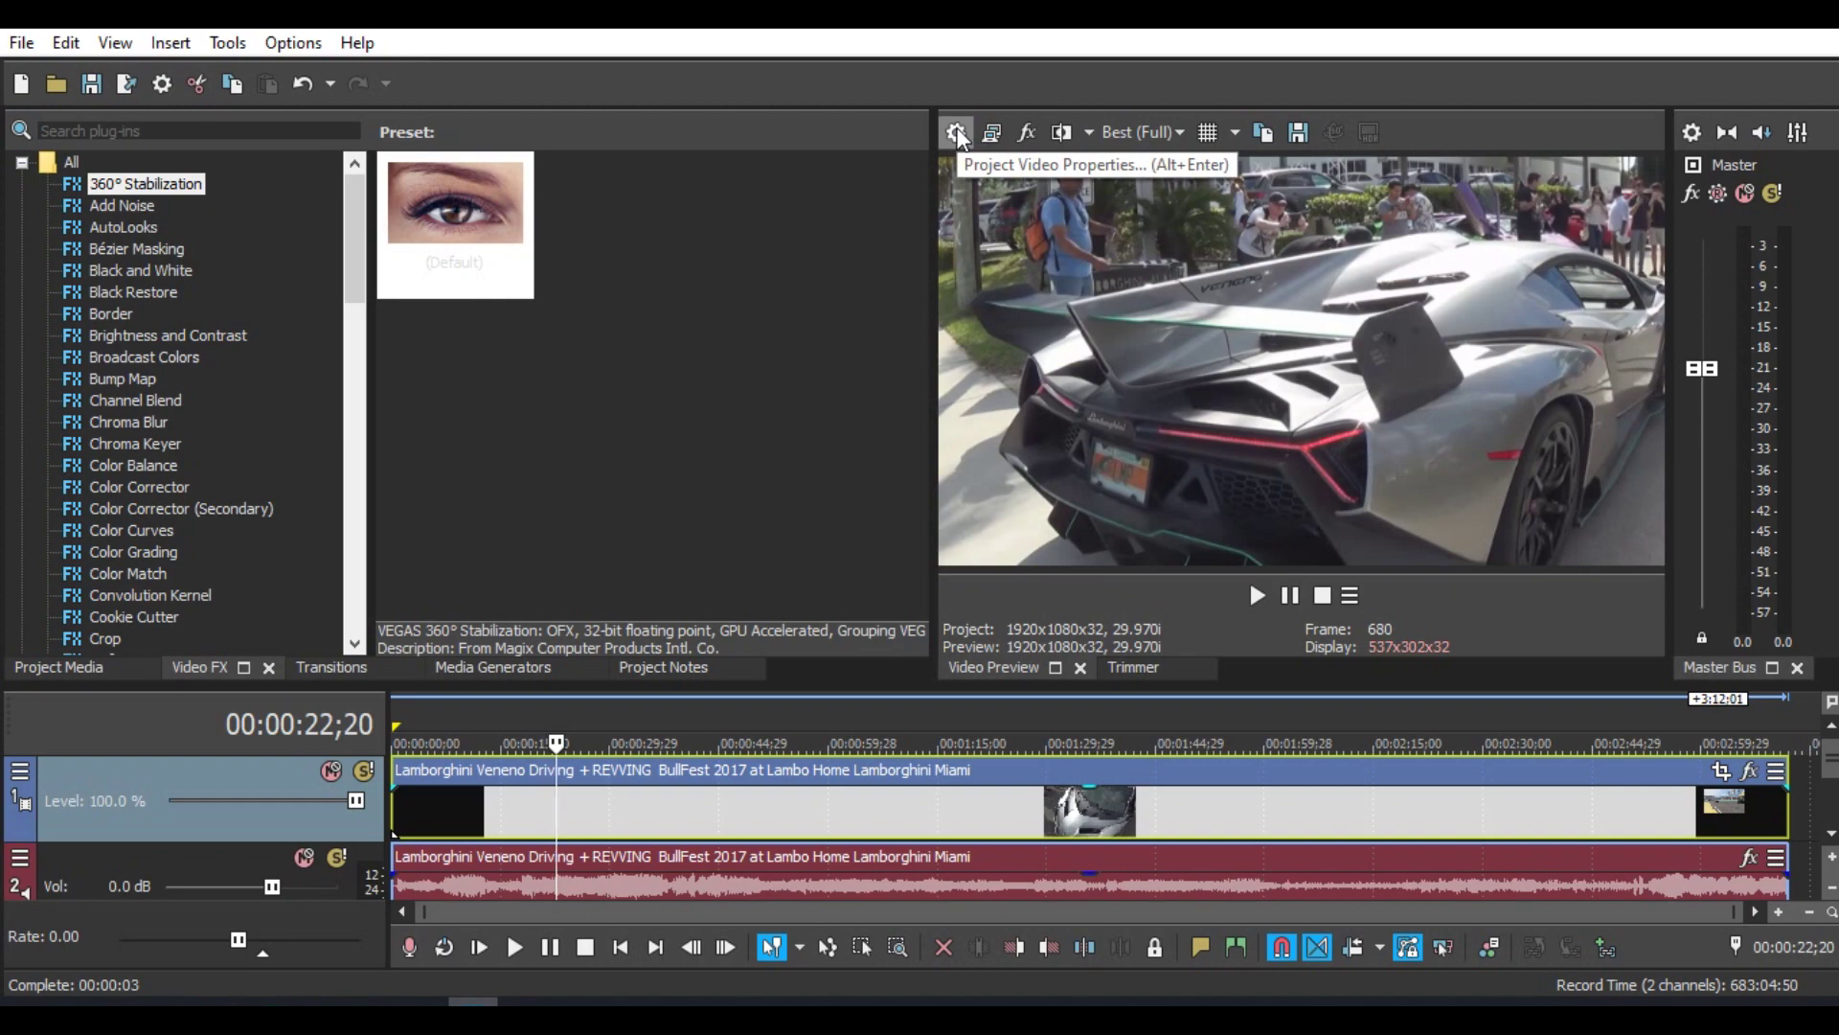
Rename the project video template from HD 1080-60i to a VHS Hi8 320x240 name.
{"action": "left_click", "coordinate": [956, 133]}
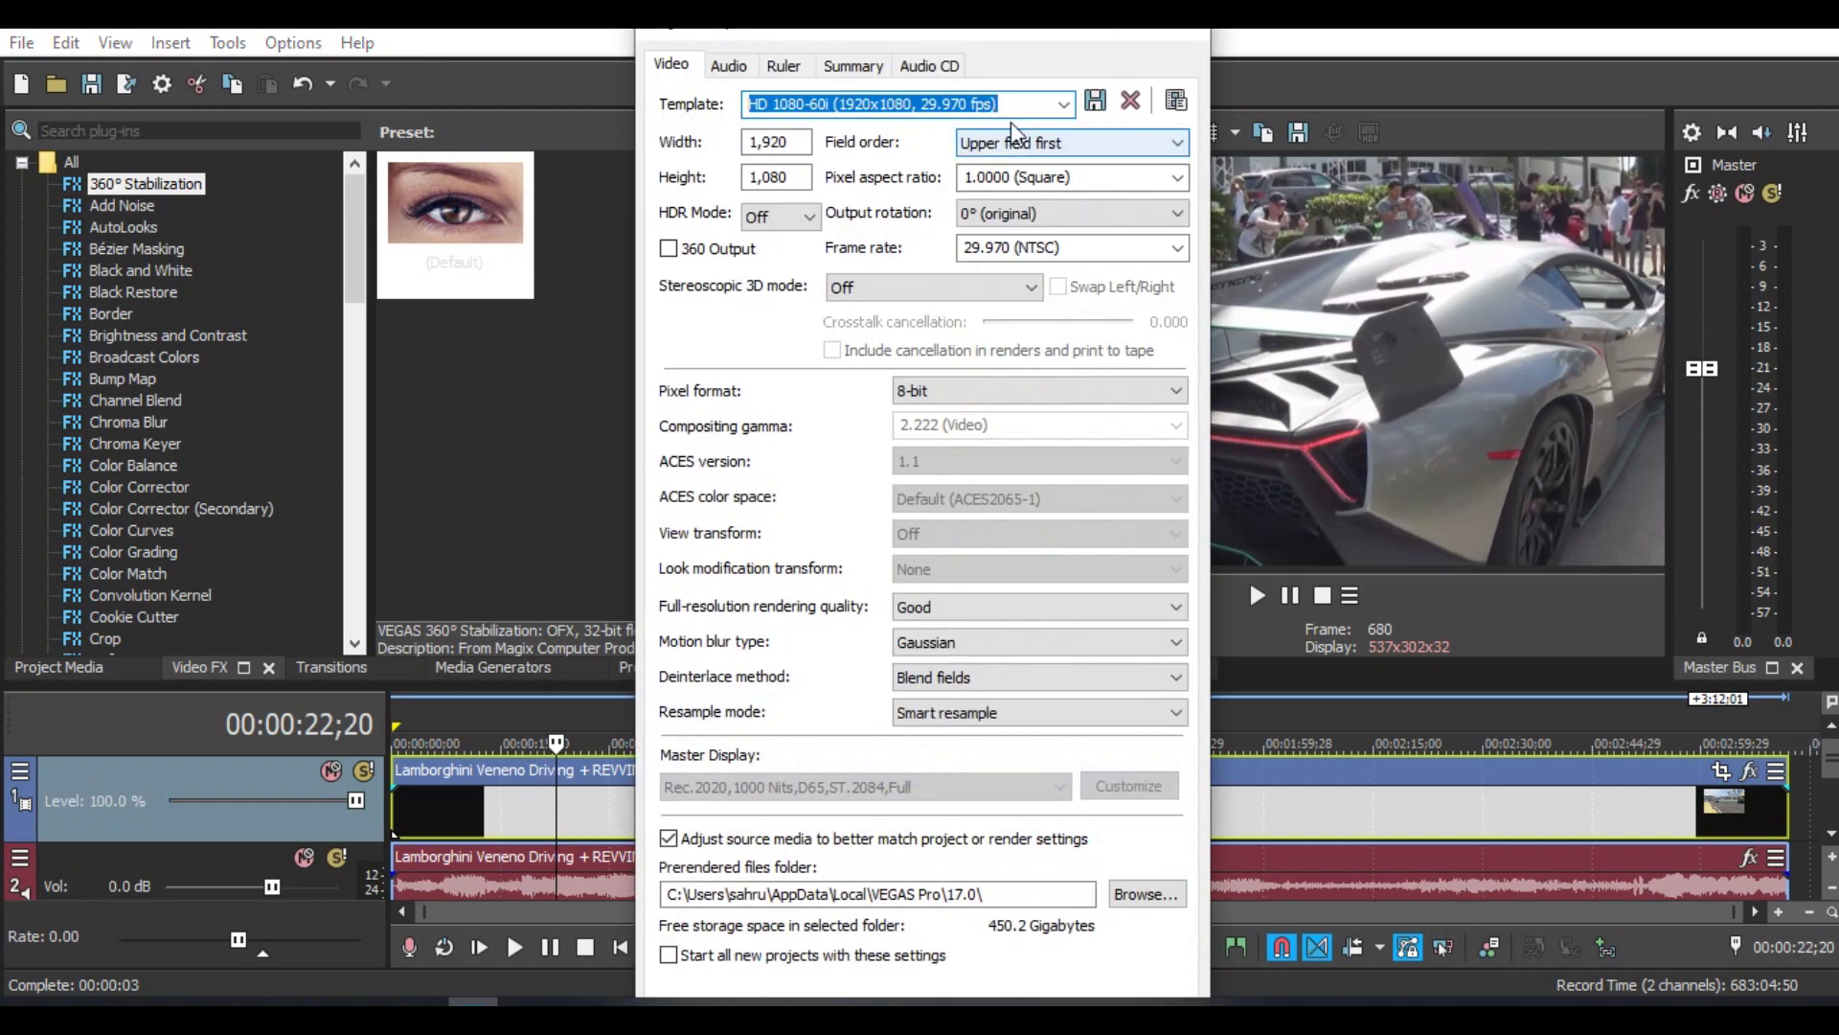
{"action": "left_click", "coordinate": [1065, 103]}
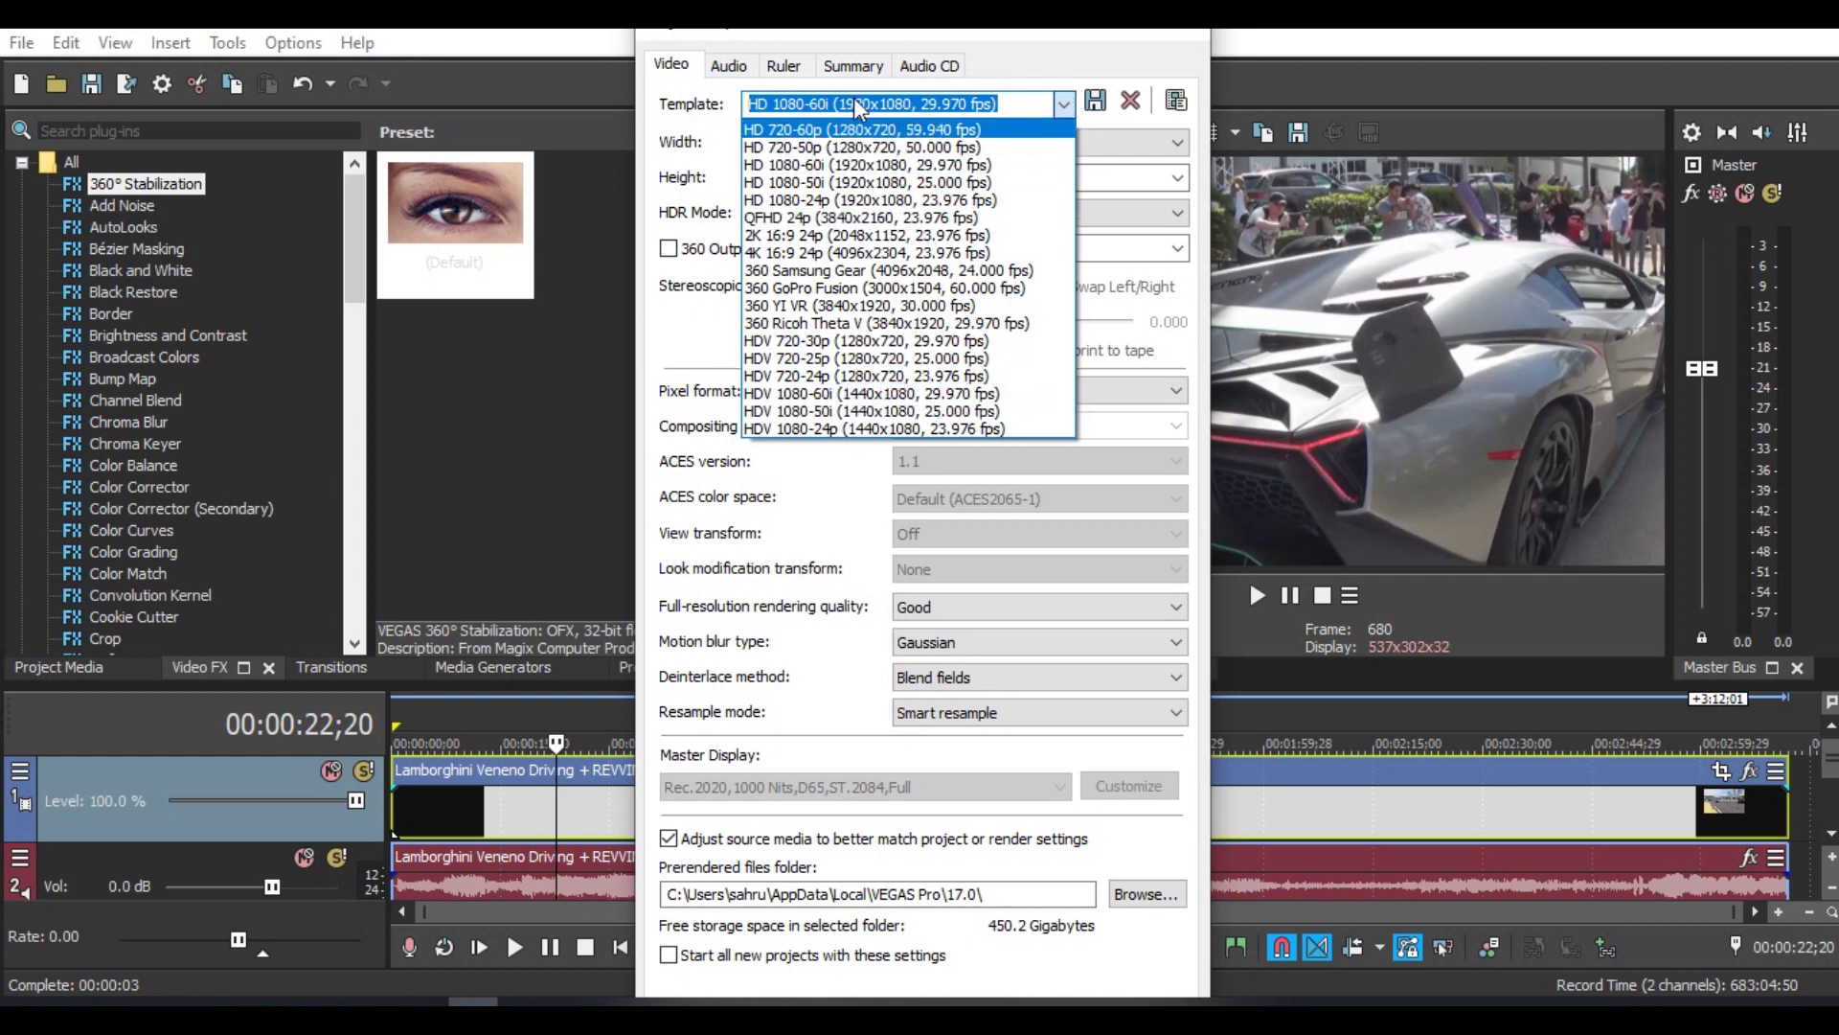
{"action": "left_click", "coordinate": [882, 76]}
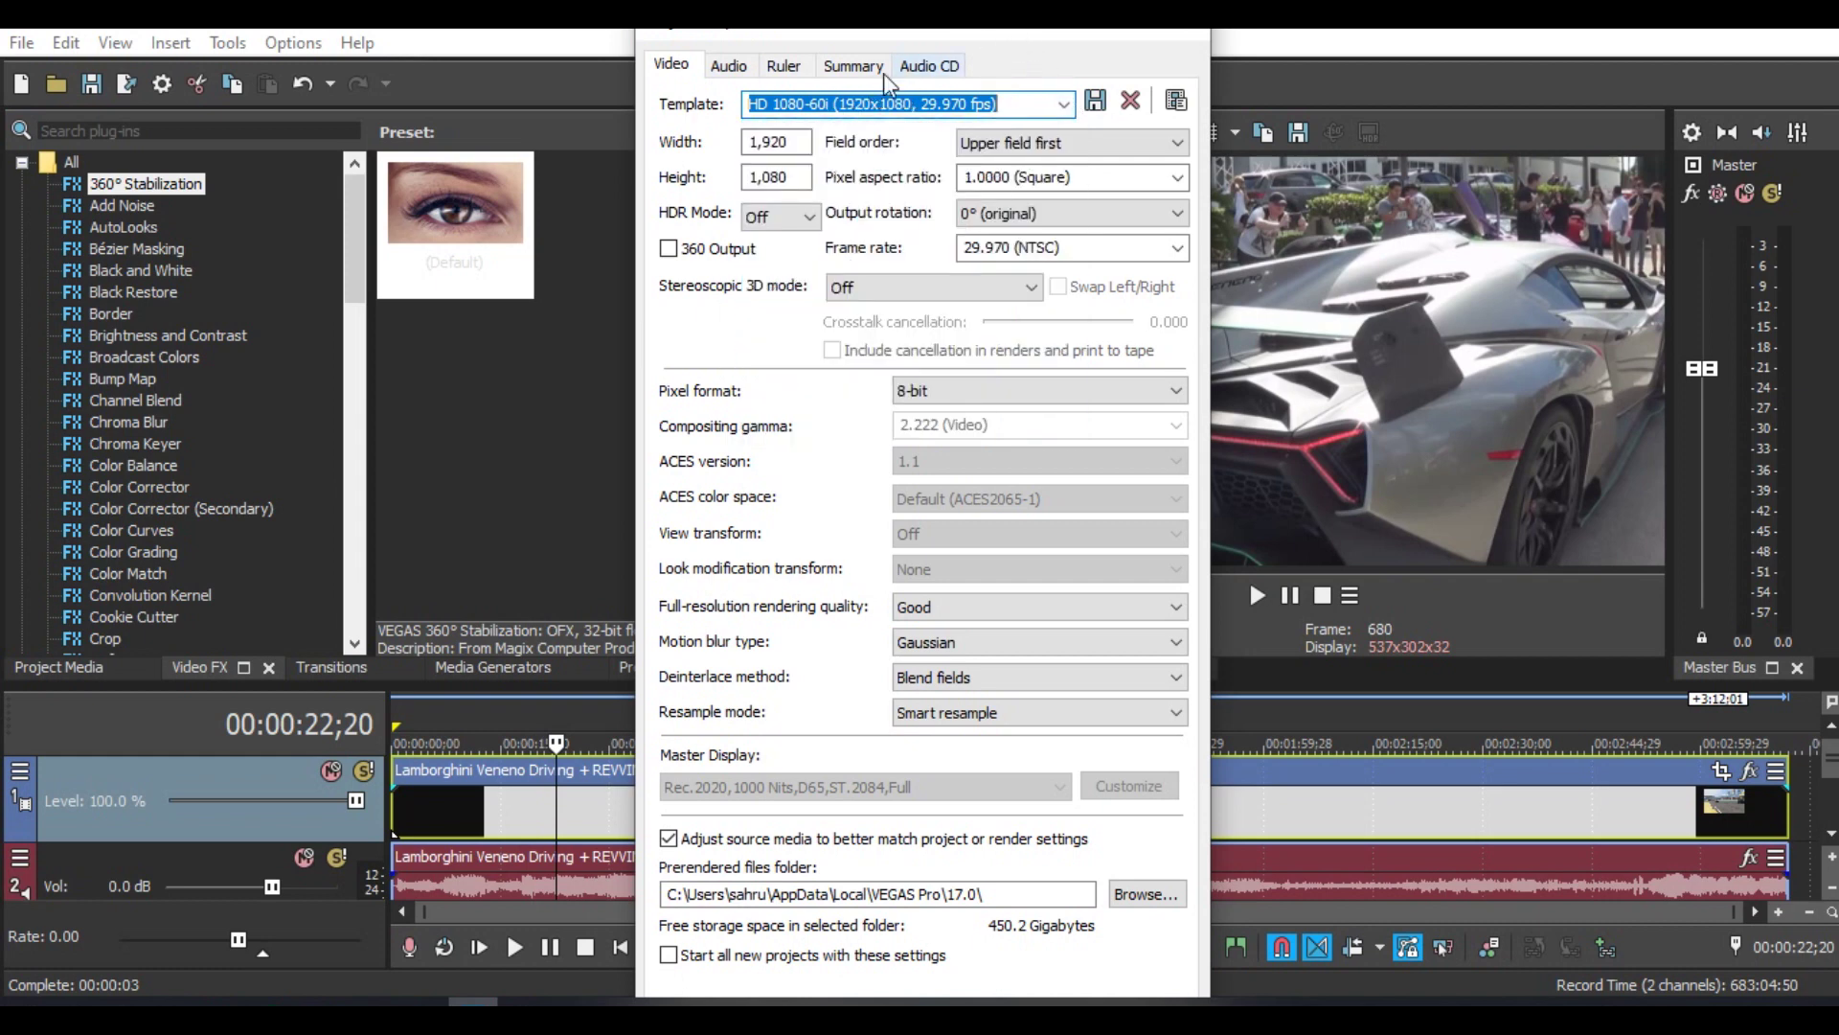
{"action": "left_click", "coordinate": [830, 103]}
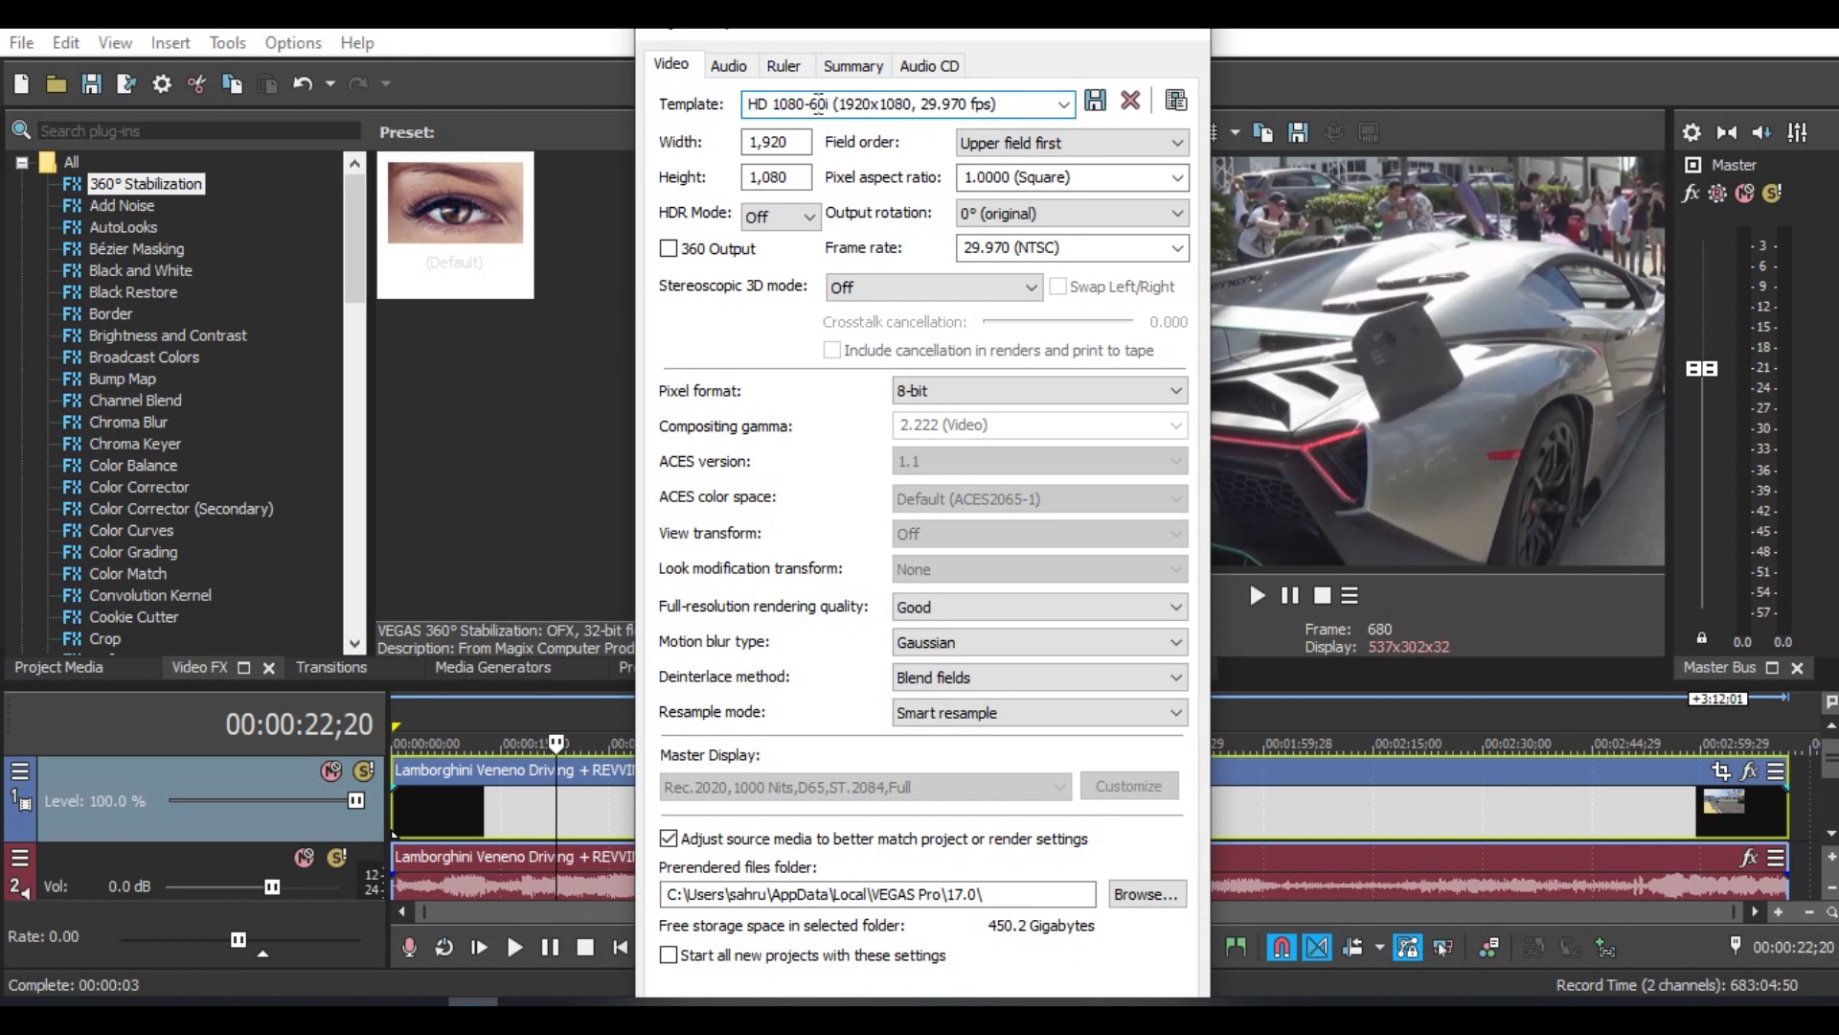
{"action": "left_click_drag", "start_coordinate": [830, 104], "coordinate": [517, 127]}
{"action": "type", "text": "VHS"}
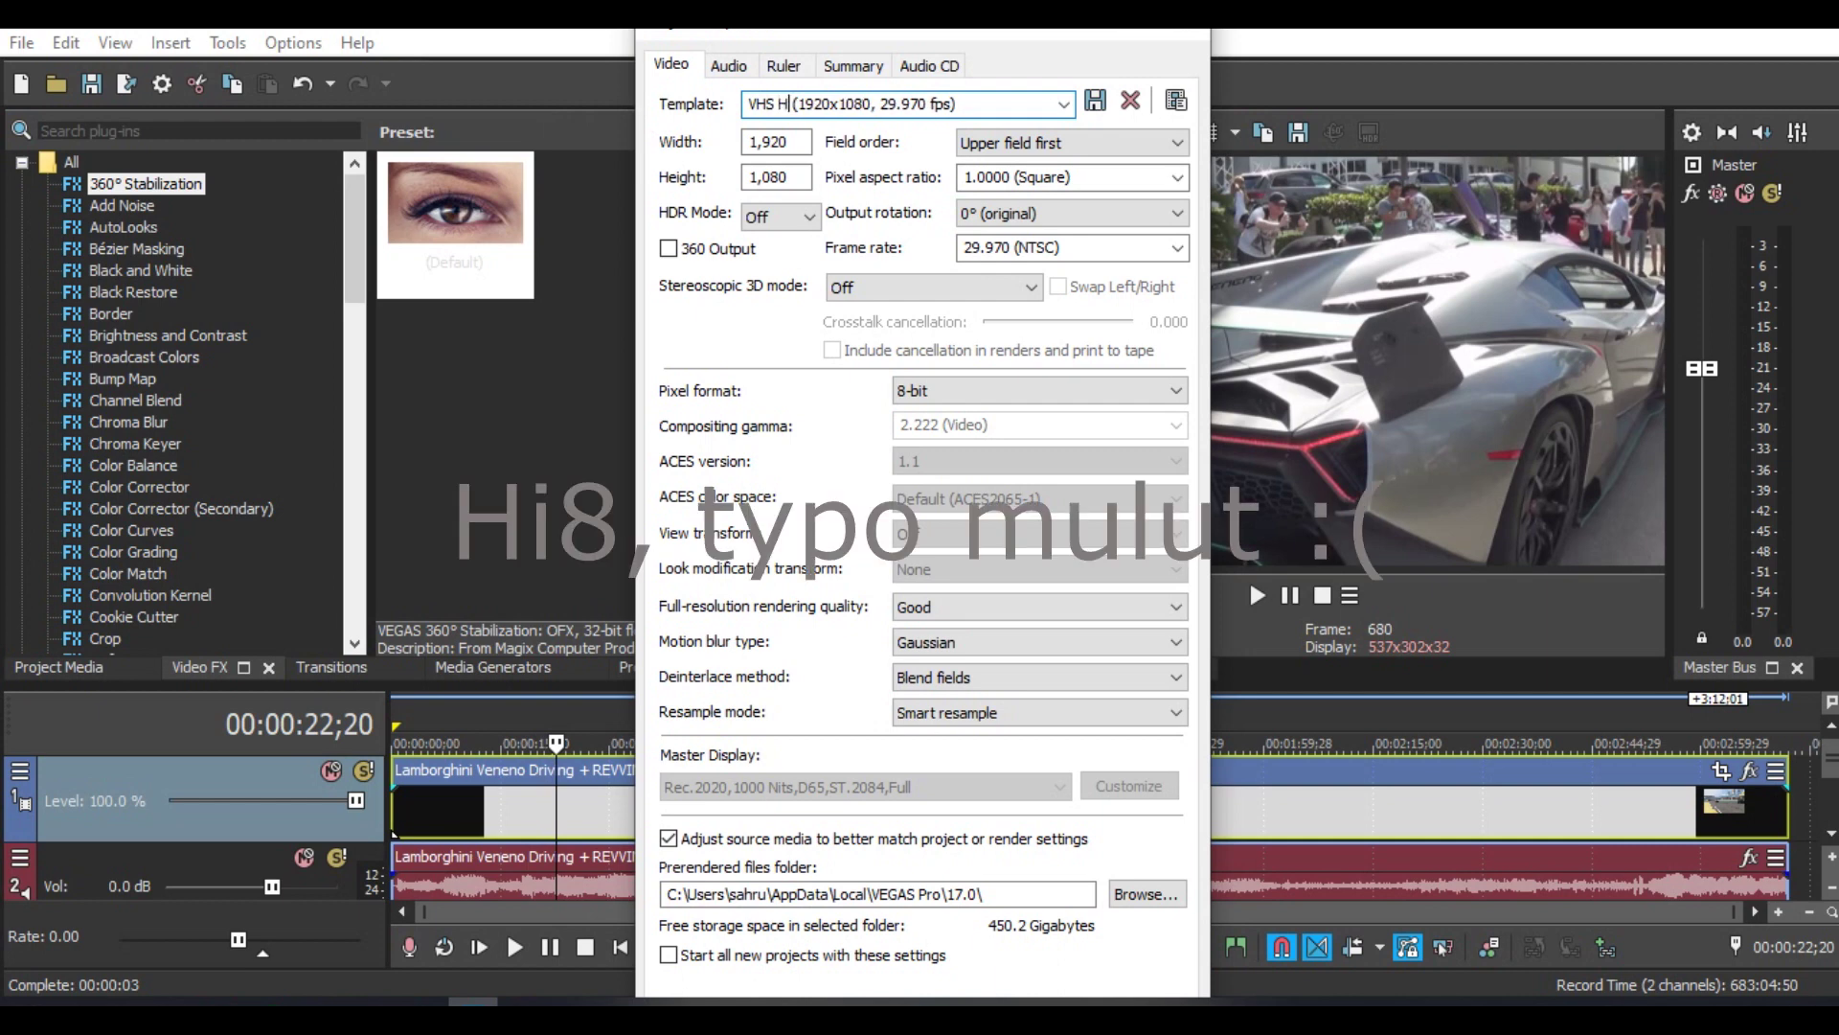
{"action": "type", "text": " Hi8 ("}
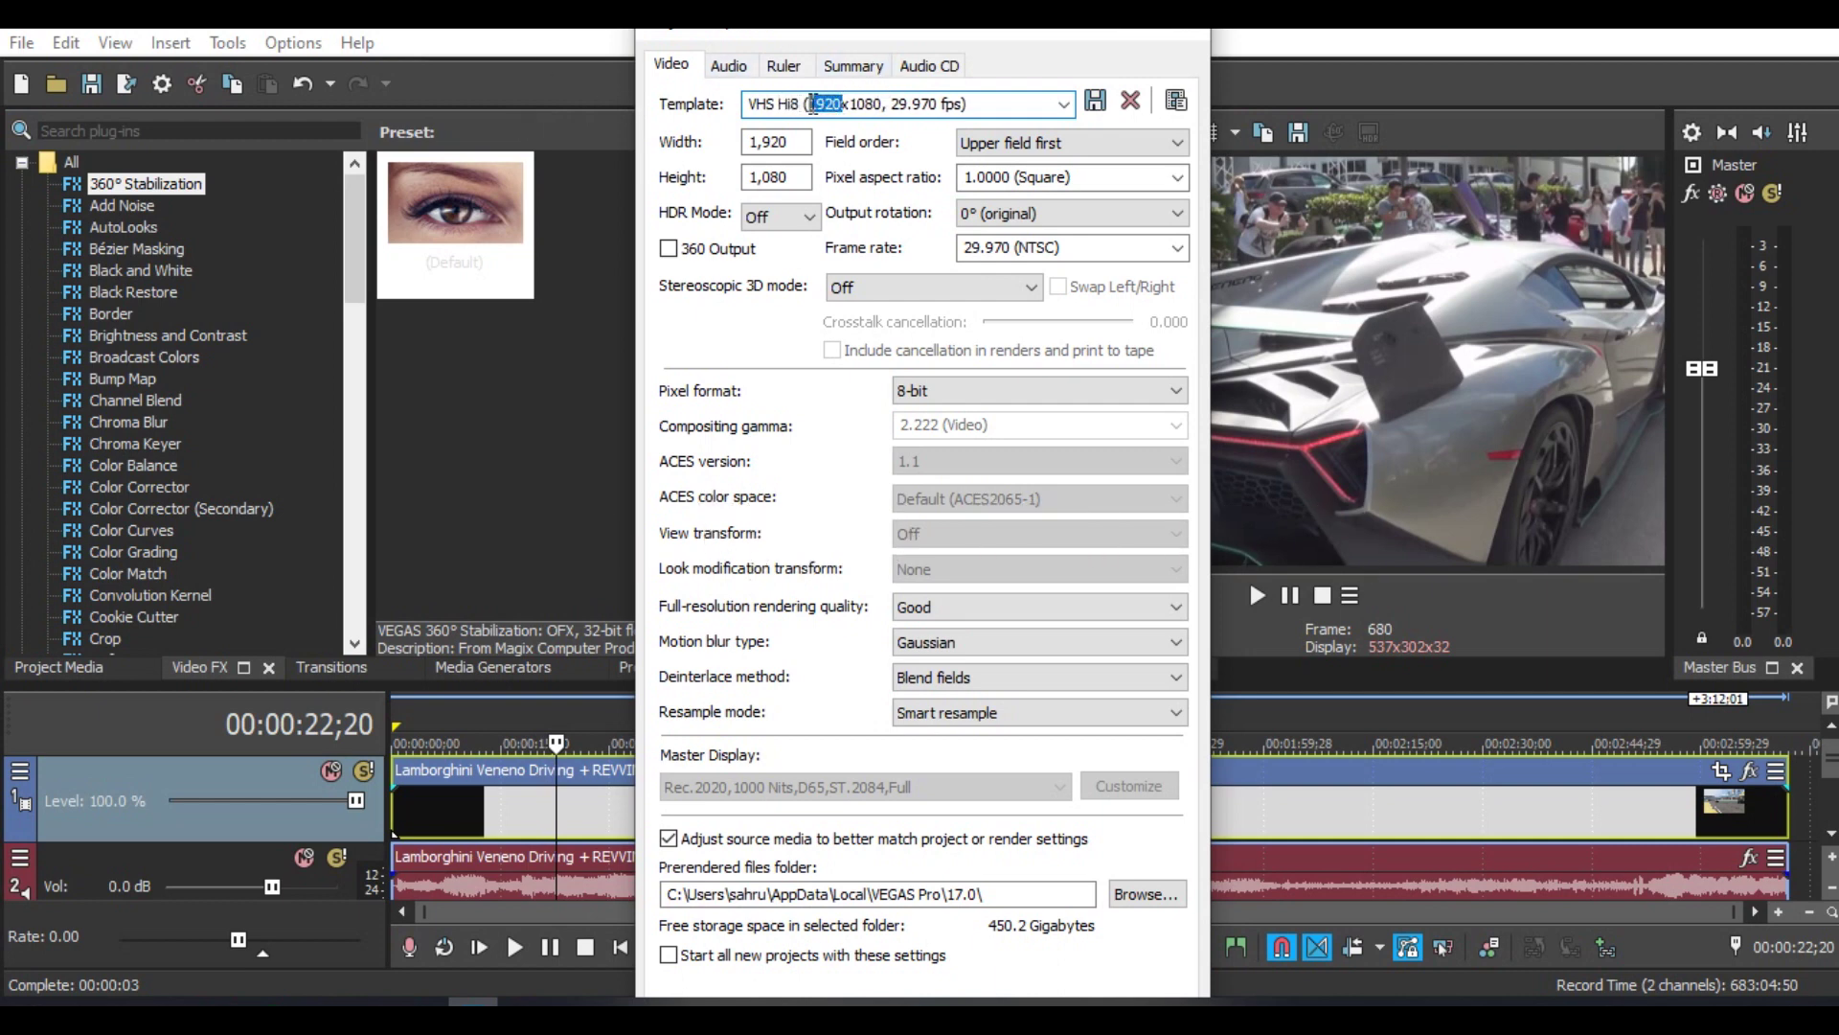
{"action": "type", "text": "320"}
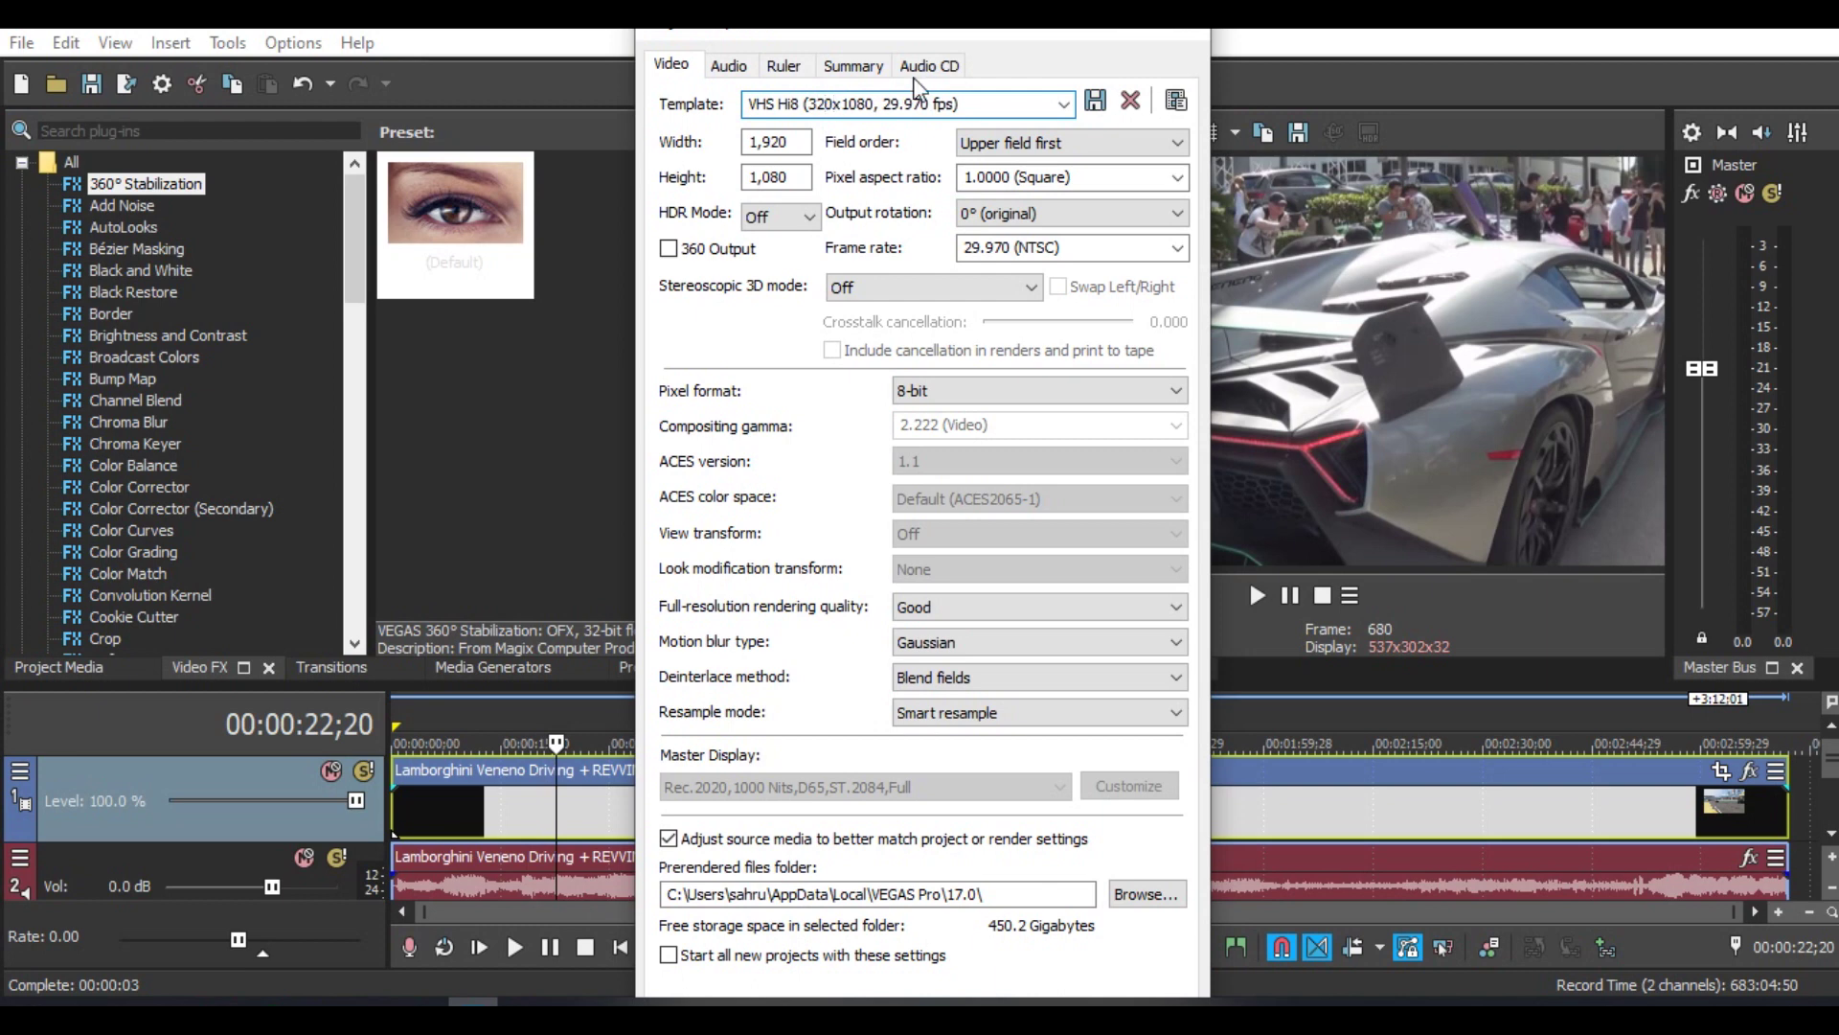
{"action": "double_click", "coordinate": [848, 101]}
{"action": "type", "text": "240"}
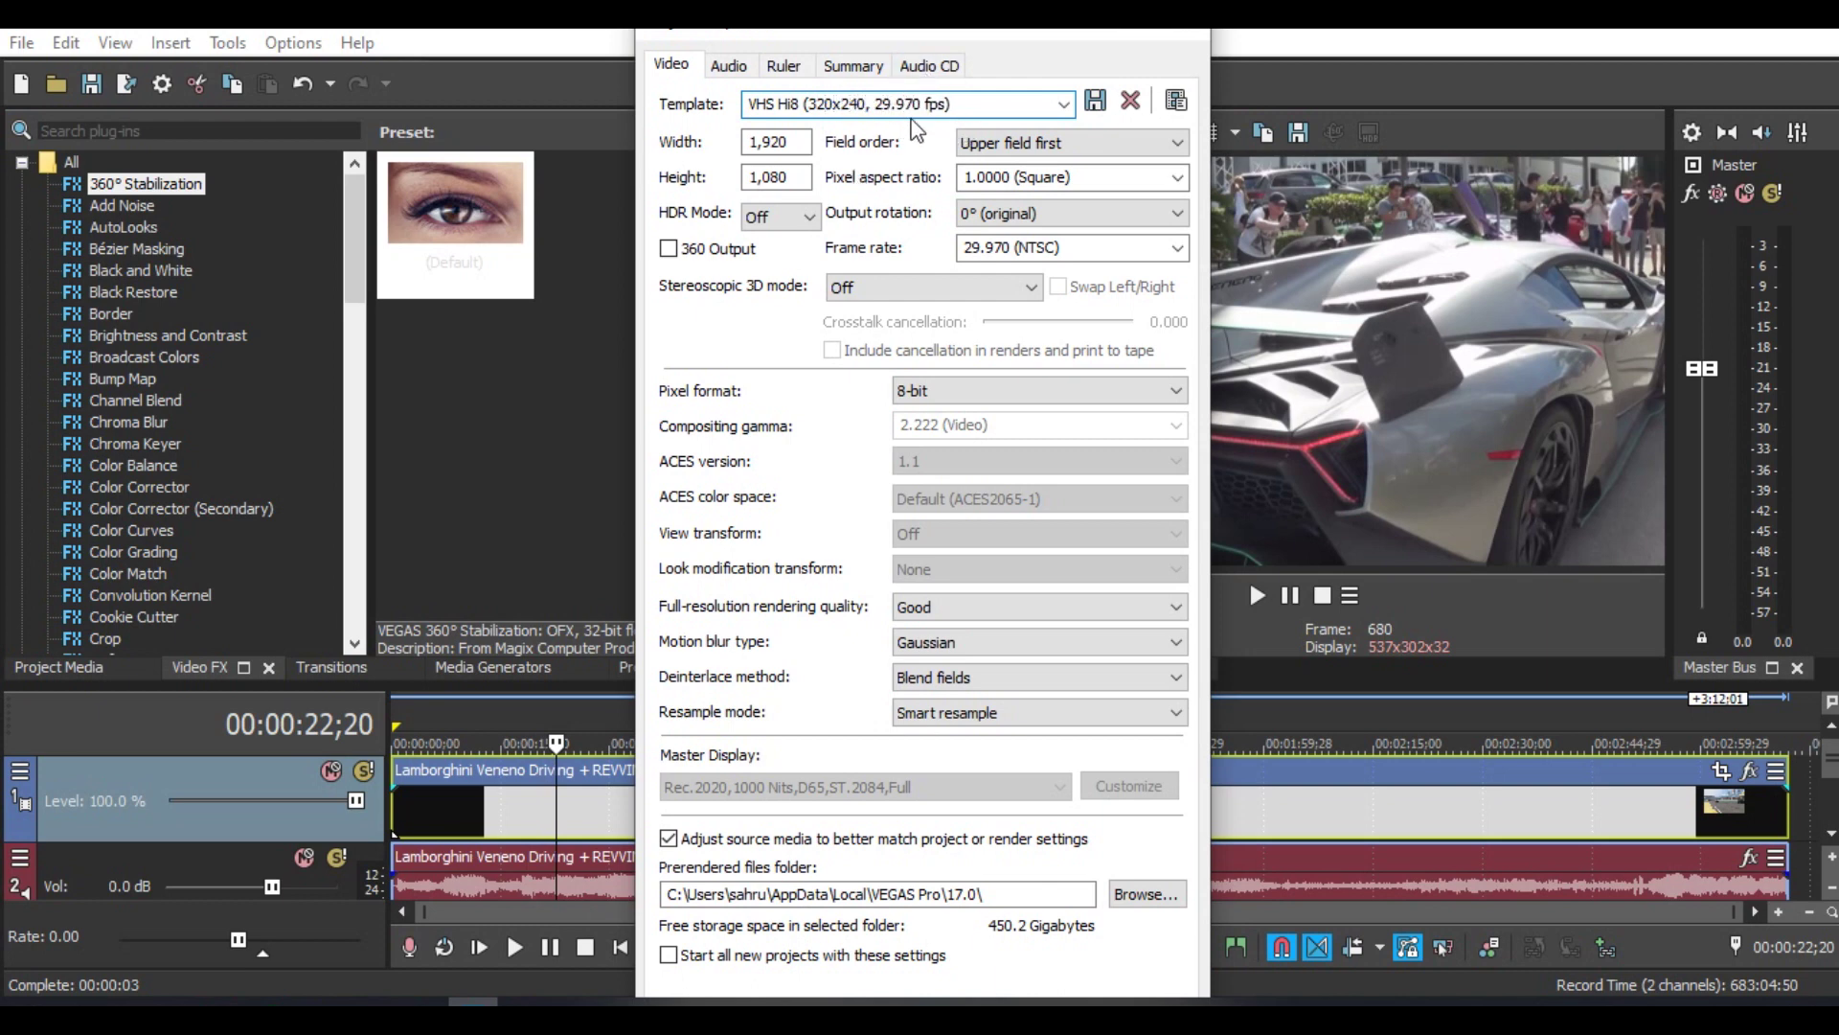
Set the project video width to 320 and height to 240.
{"action": "key", "text": "Tab"}
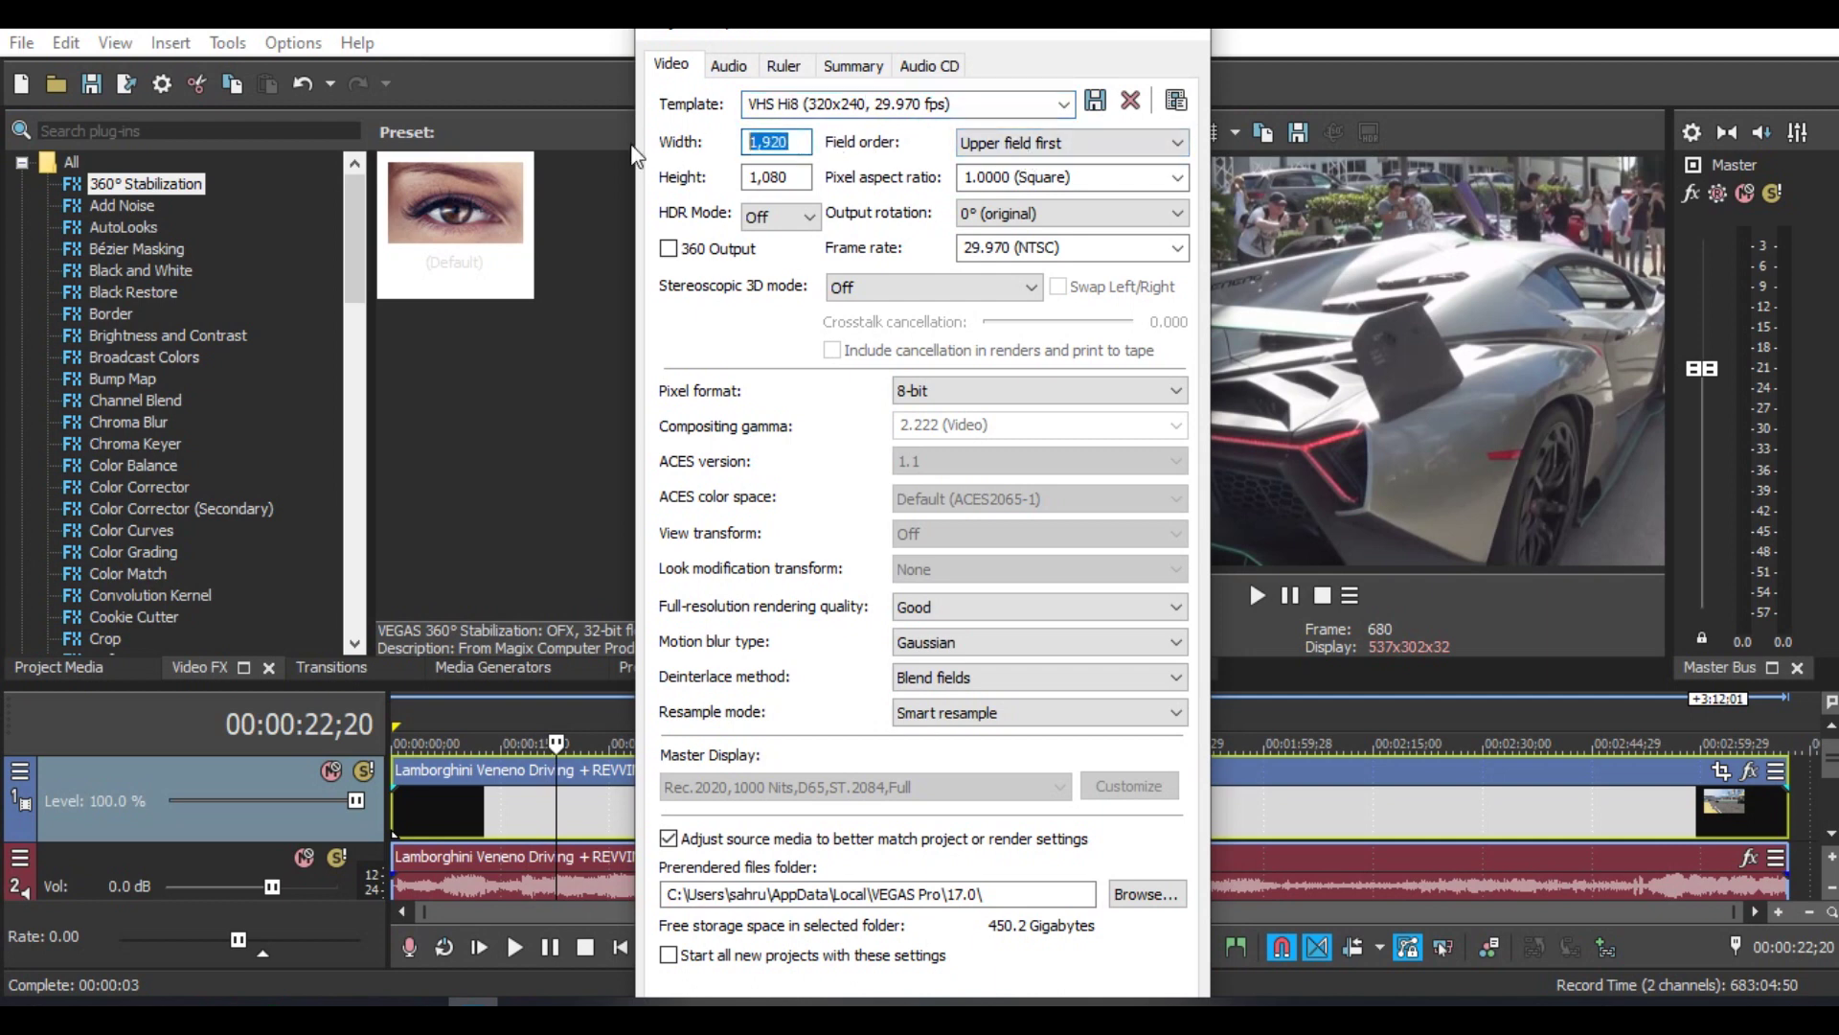
{"action": "type", "text": "320"}
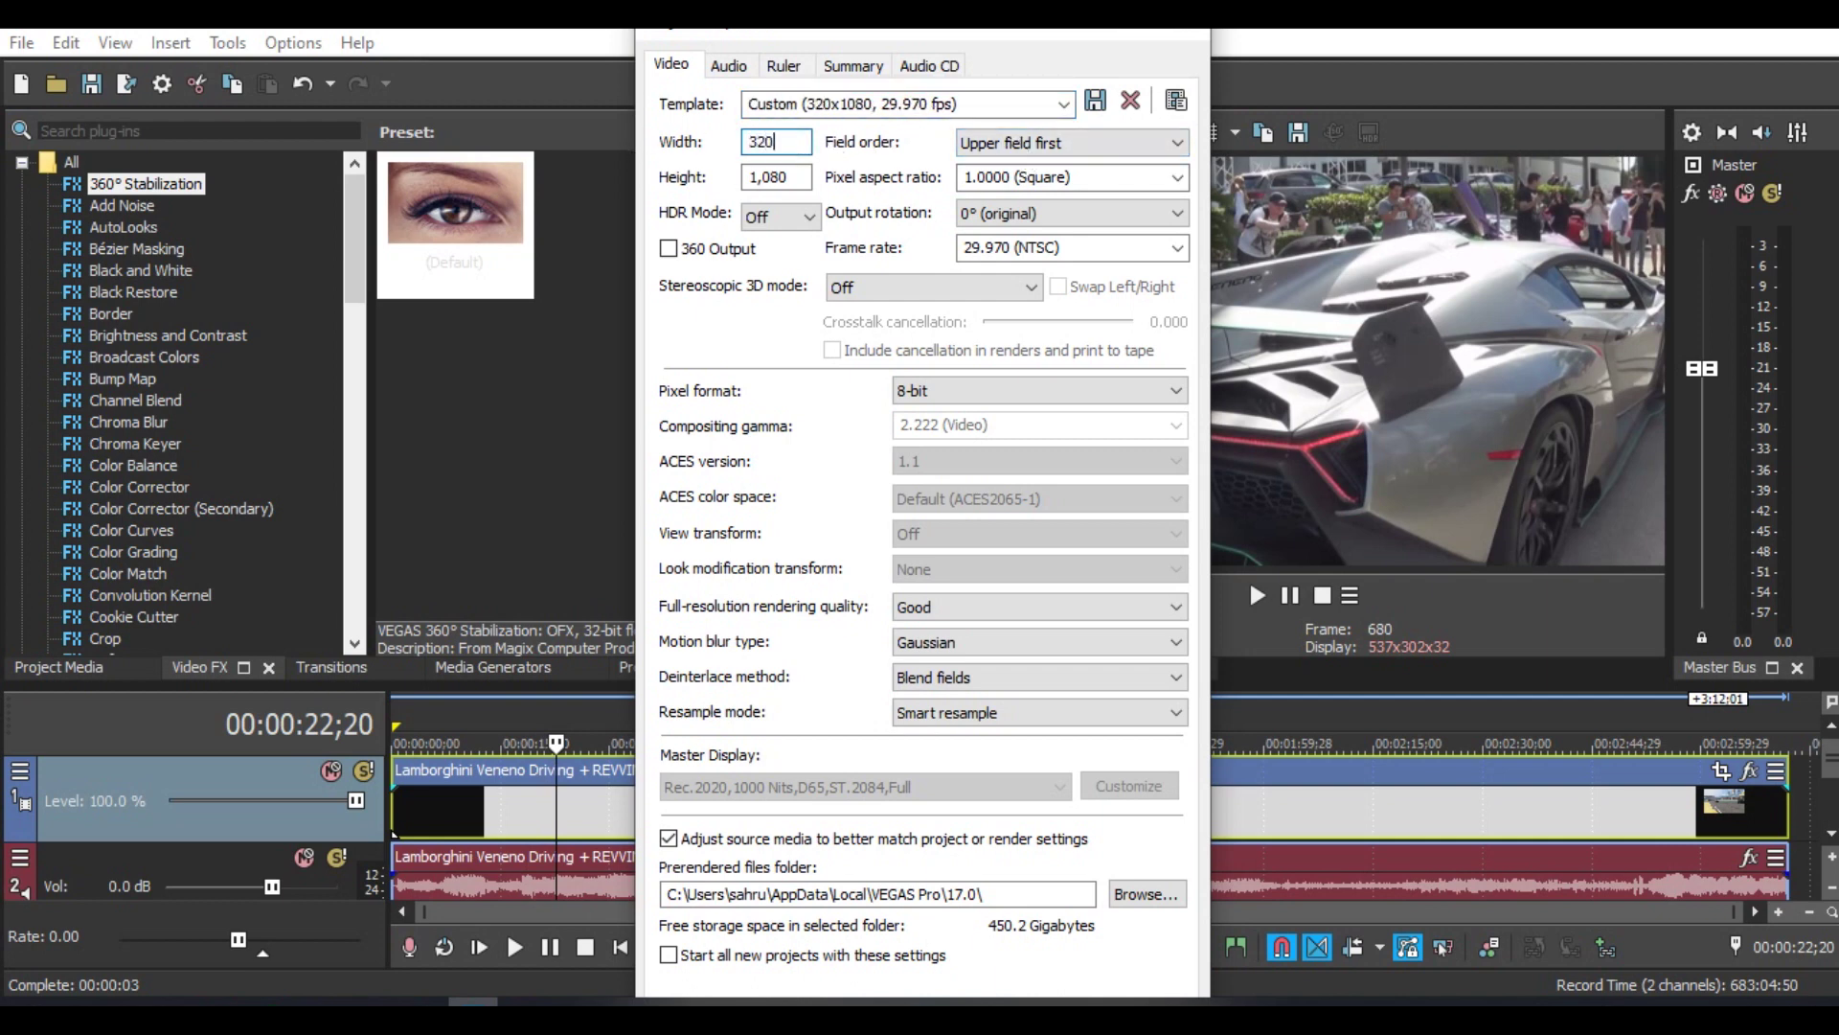
{"action": "key", "text": "Tab"}
{"action": "type", "text": "240"}
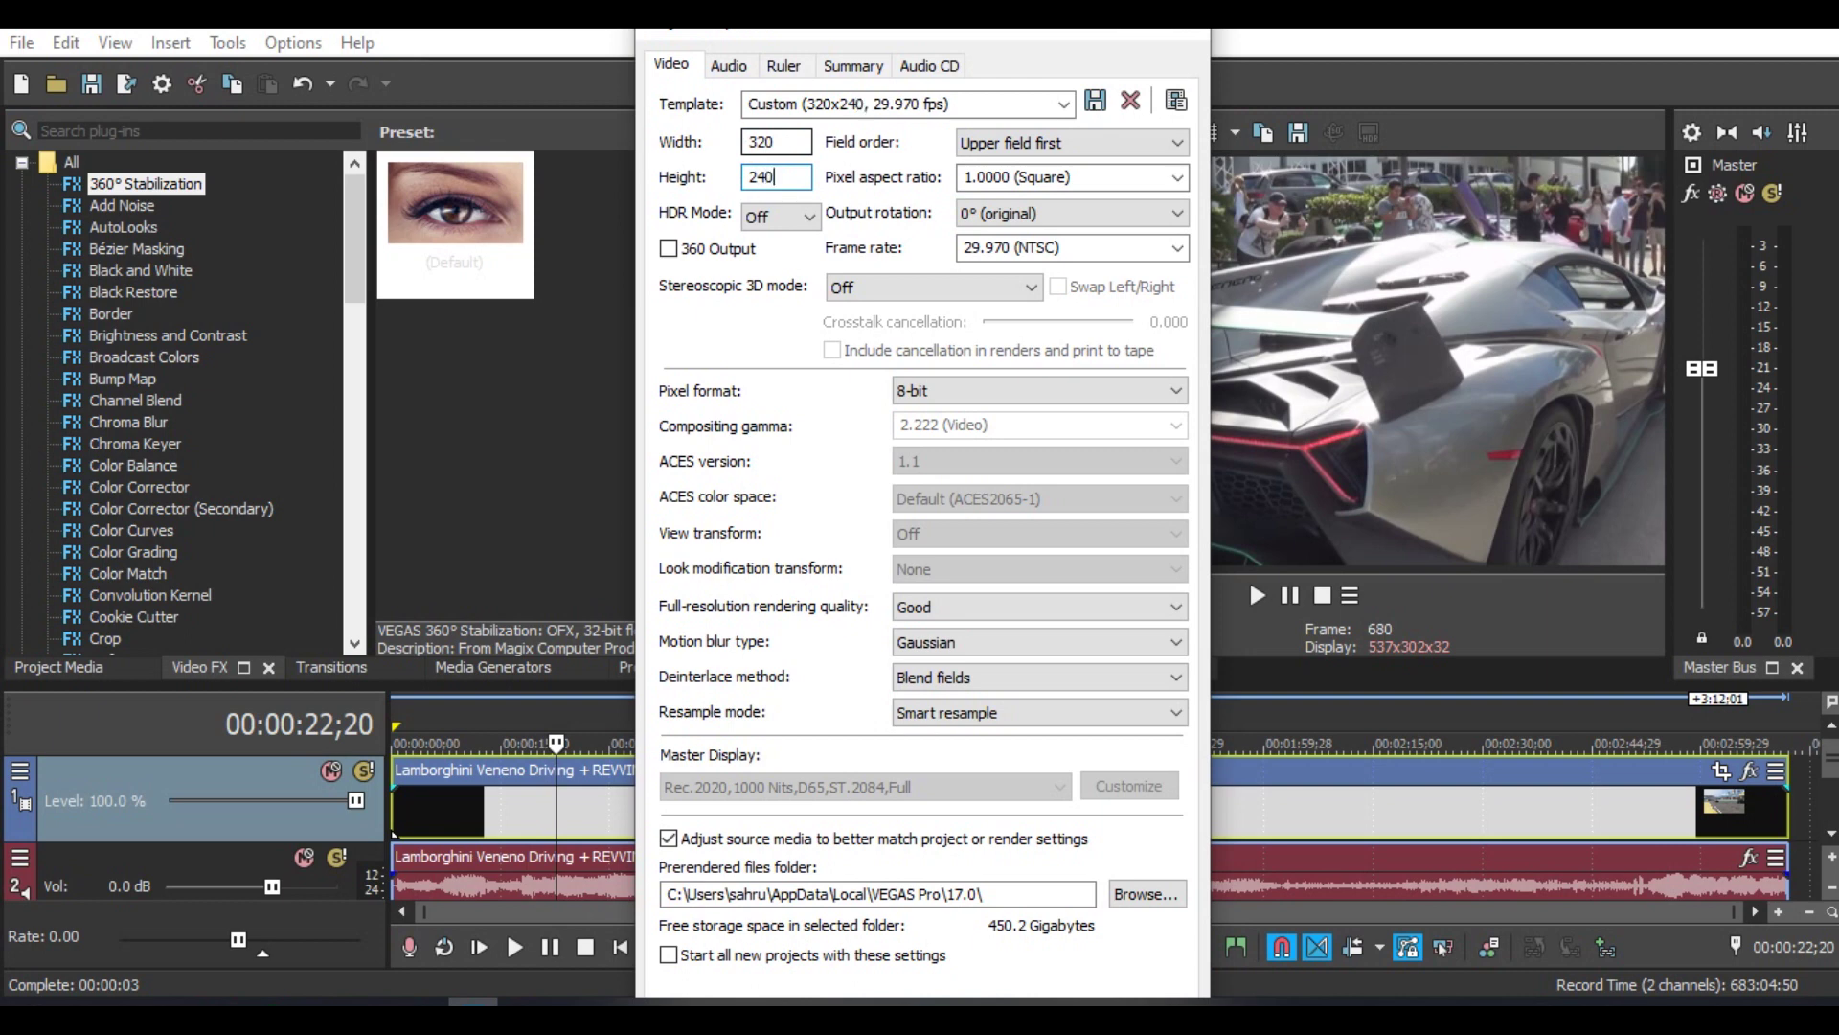
{"action": "key", "text": "Tab"}
{"action": "key", "text": "Tab"}
{"action": "key", "text": "Tab"}
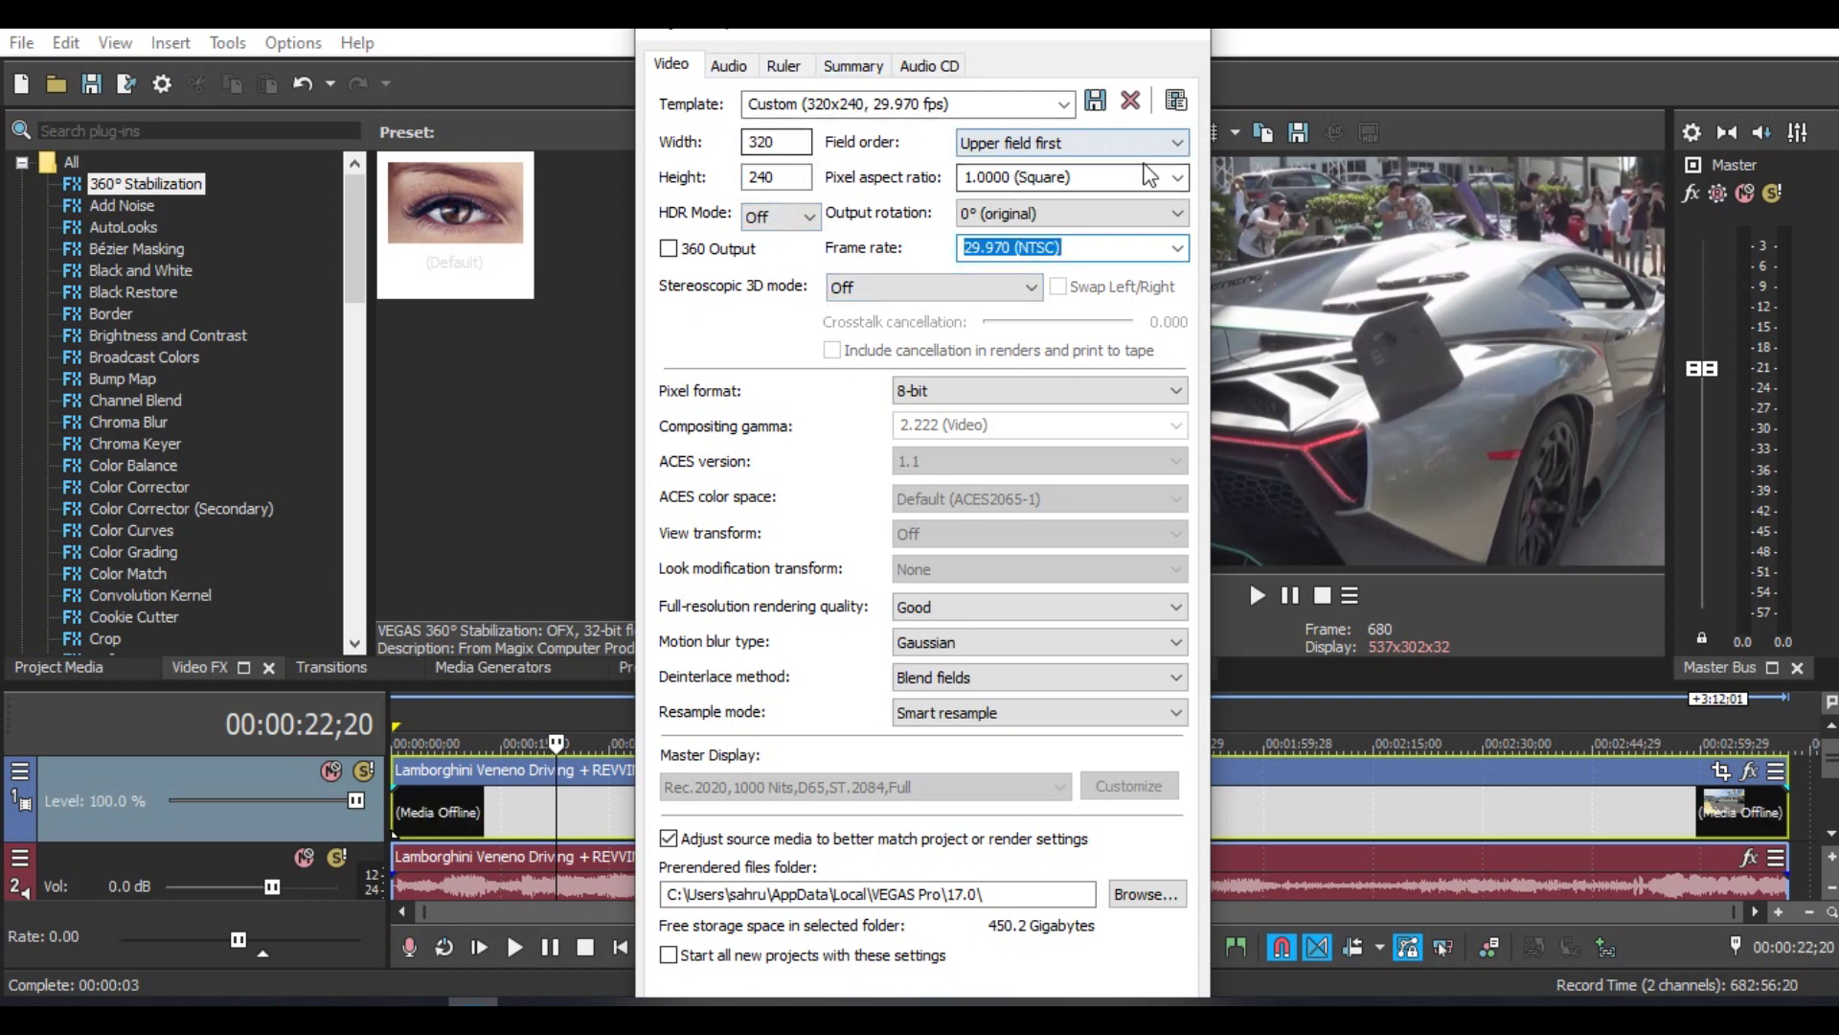
Keep 1.0000 Square pixel aspect, set Preview rendering quality and Disable resample, then open Taskbar settings.
{"action": "left_click", "coordinate": [1177, 177]}
{"action": "left_click", "coordinate": [907, 398]}
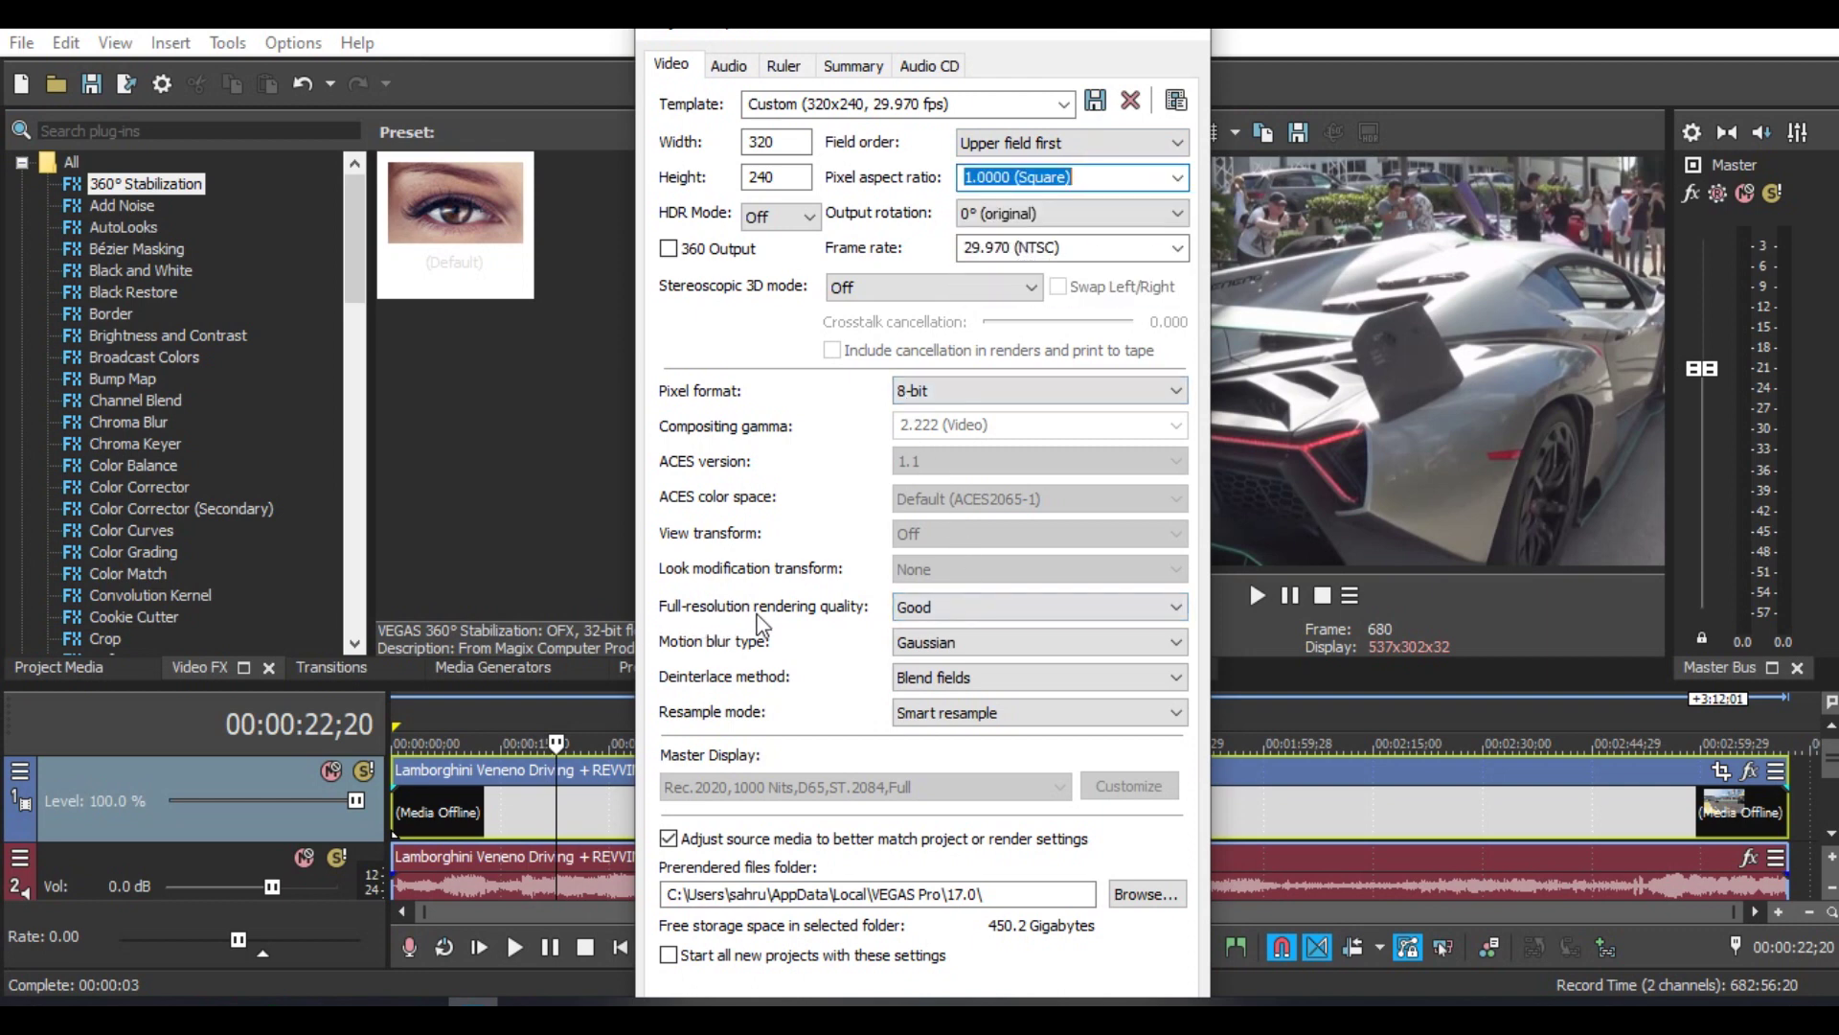
{"action": "left_click", "coordinate": [961, 618]}
{"action": "left_click", "coordinate": [951, 648]}
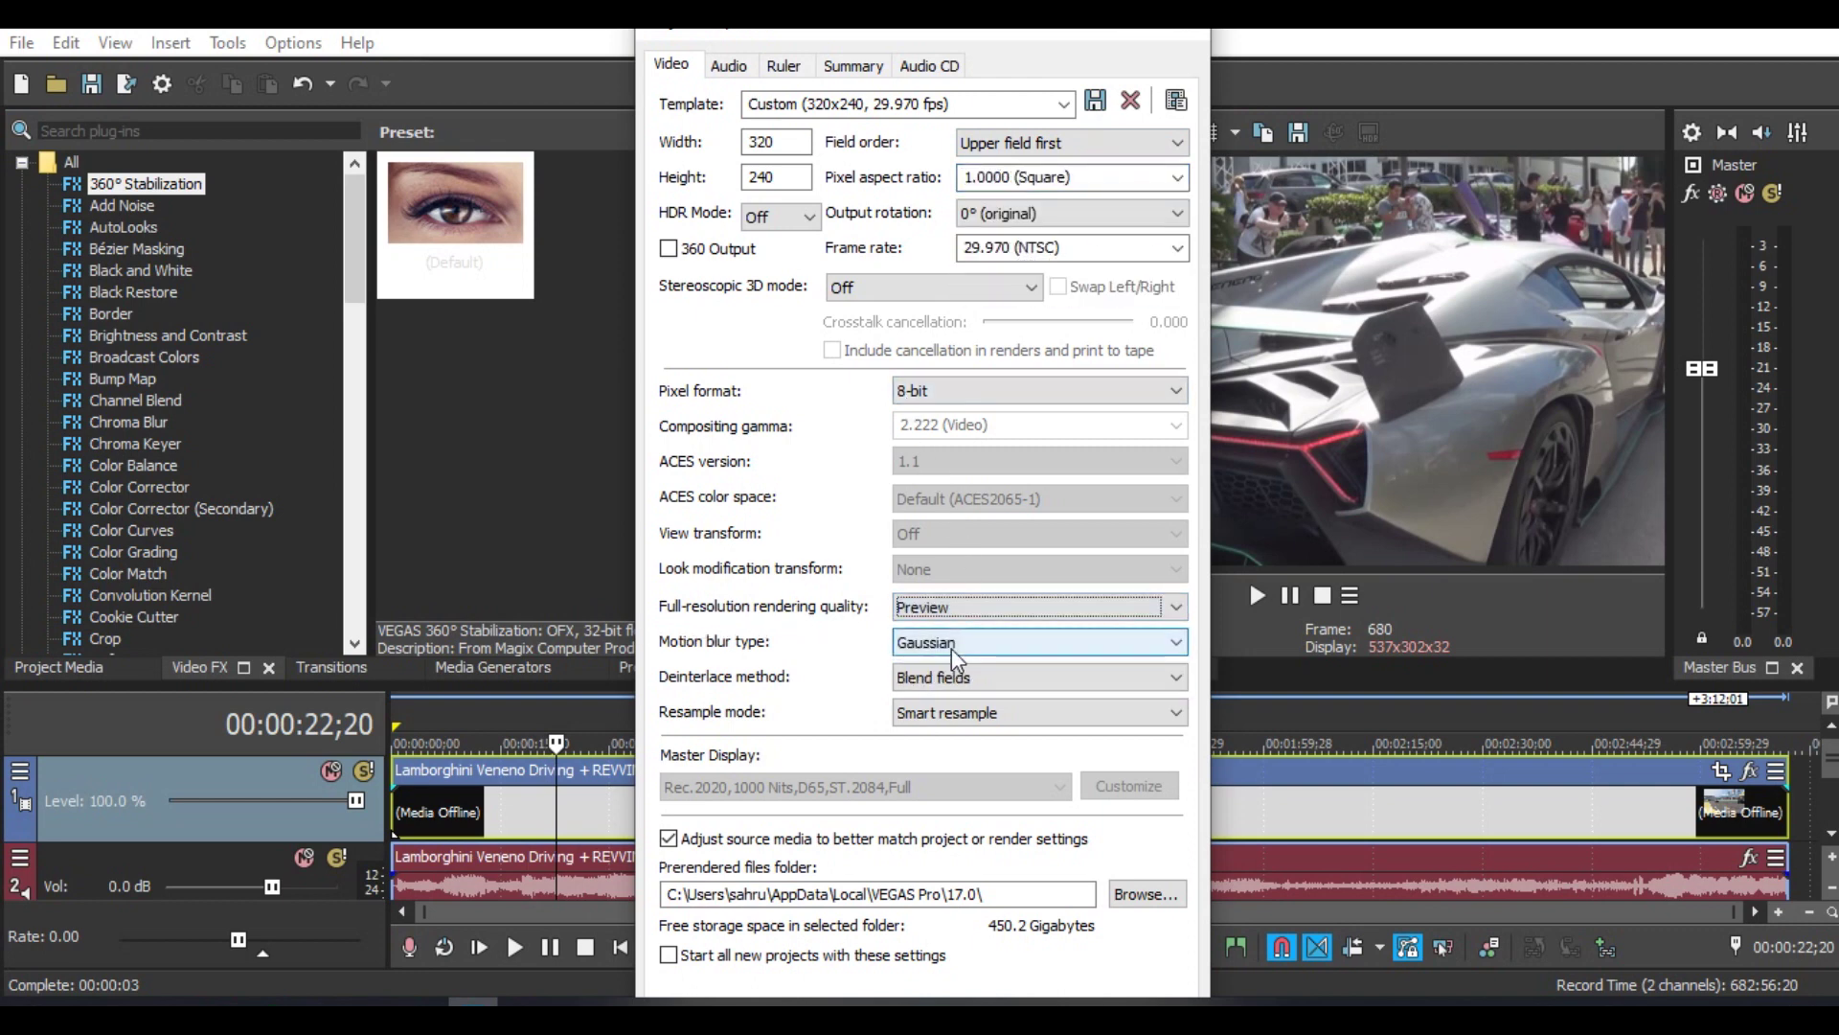
{"action": "left_click", "coordinate": [954, 714]}
{"action": "left_click", "coordinate": [958, 772]}
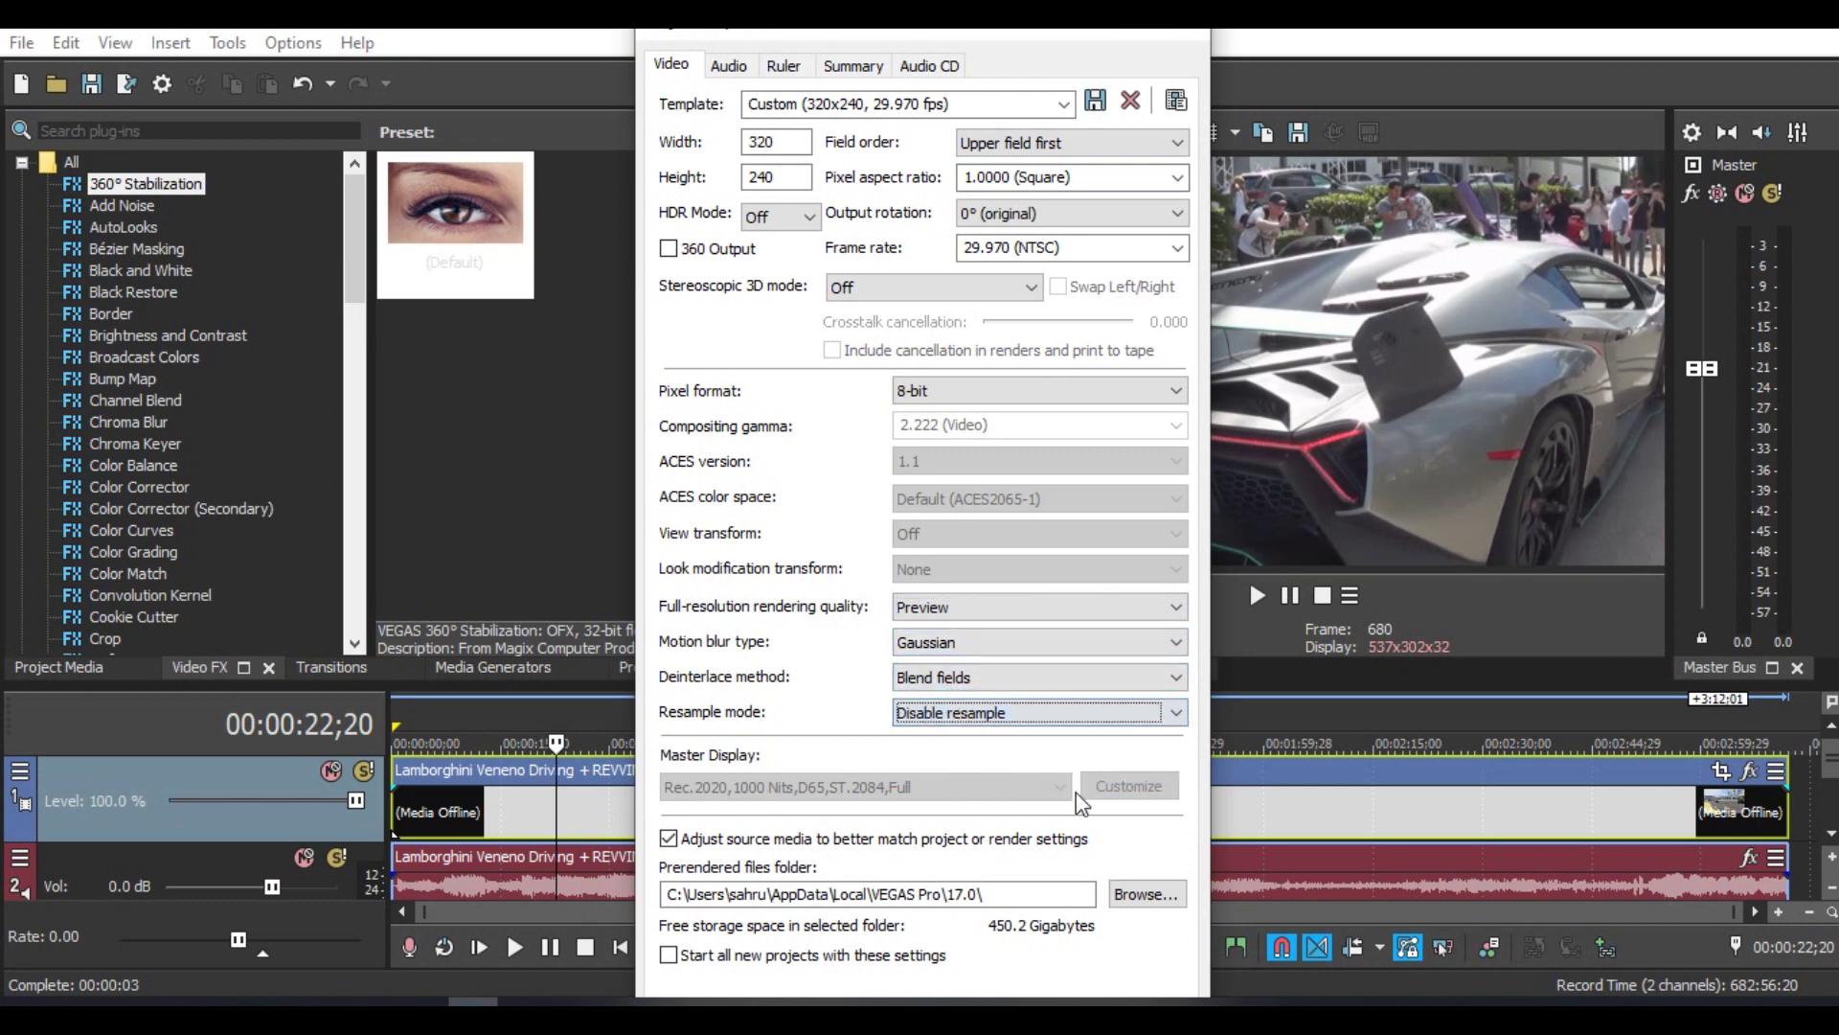
{"action": "right_click", "coordinate": [924, 1017]}
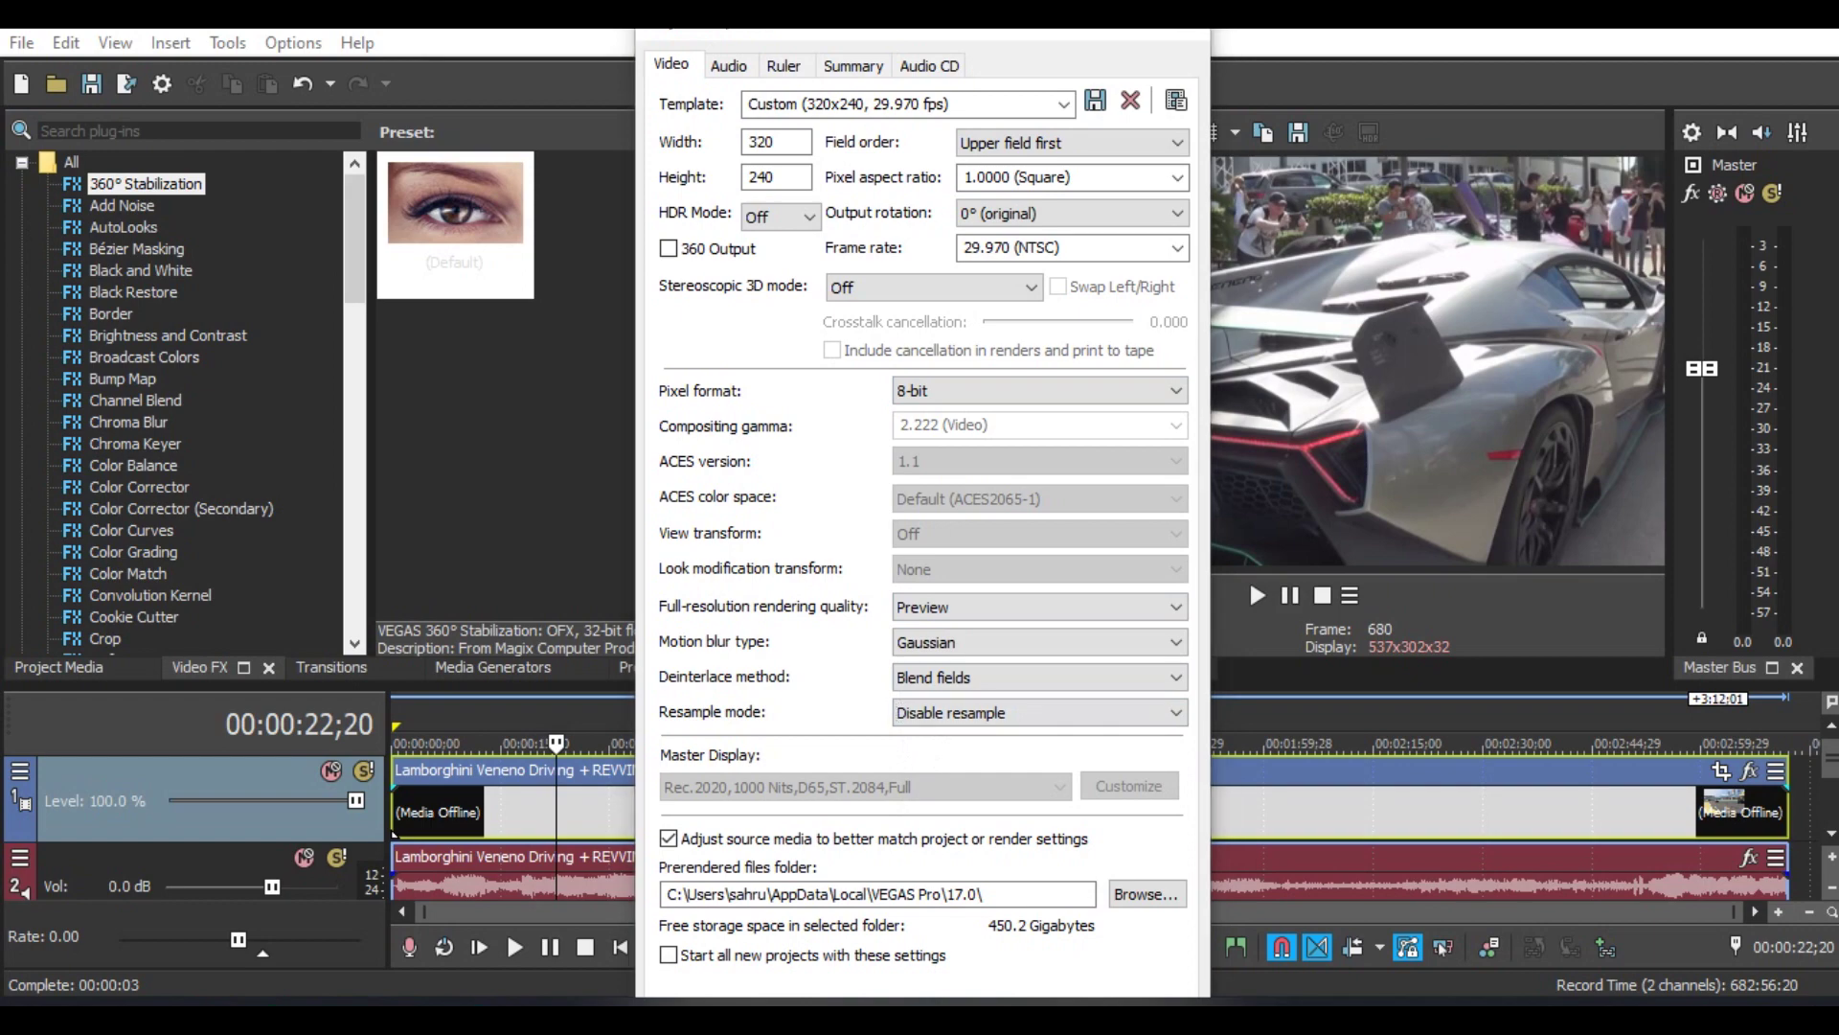
{"action": "left_click", "coordinate": [868, 634]}
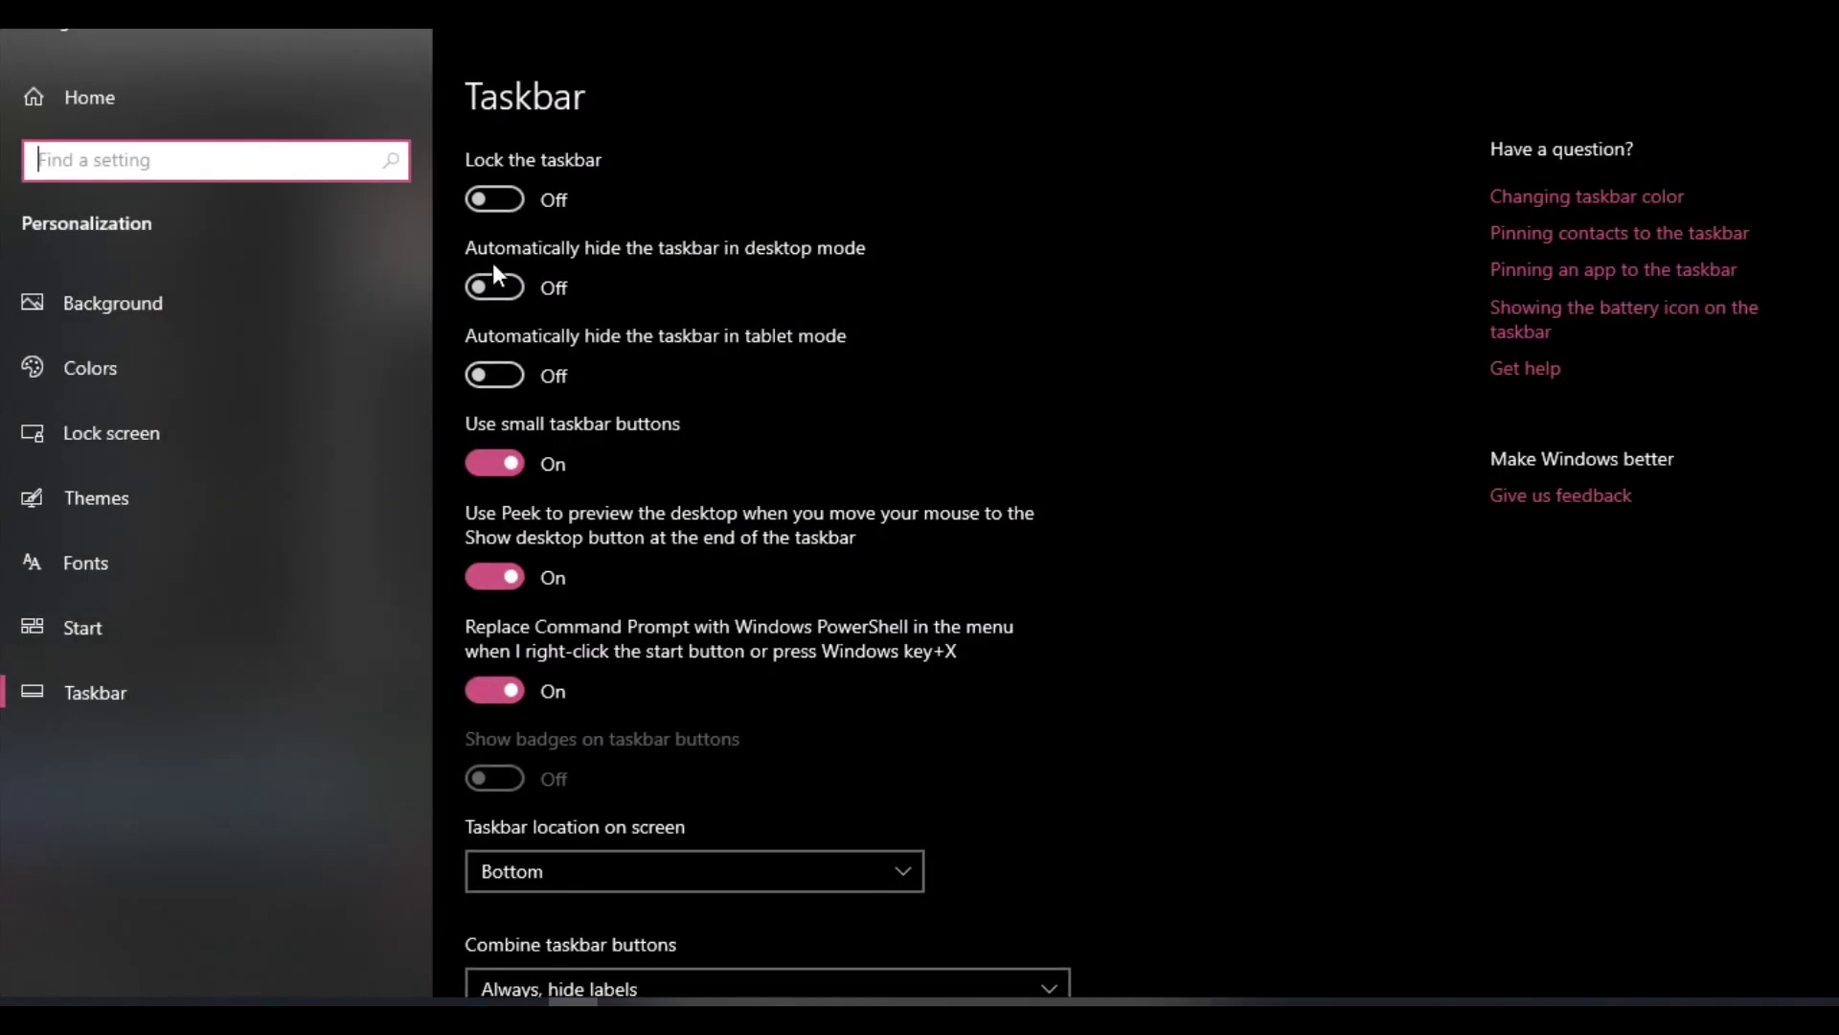
Turn on 'Automatically hide the taskbar in desktop mode', confirm the 320x240 project properties, and open Start.
{"action": "left_click", "coordinate": [492, 289]}
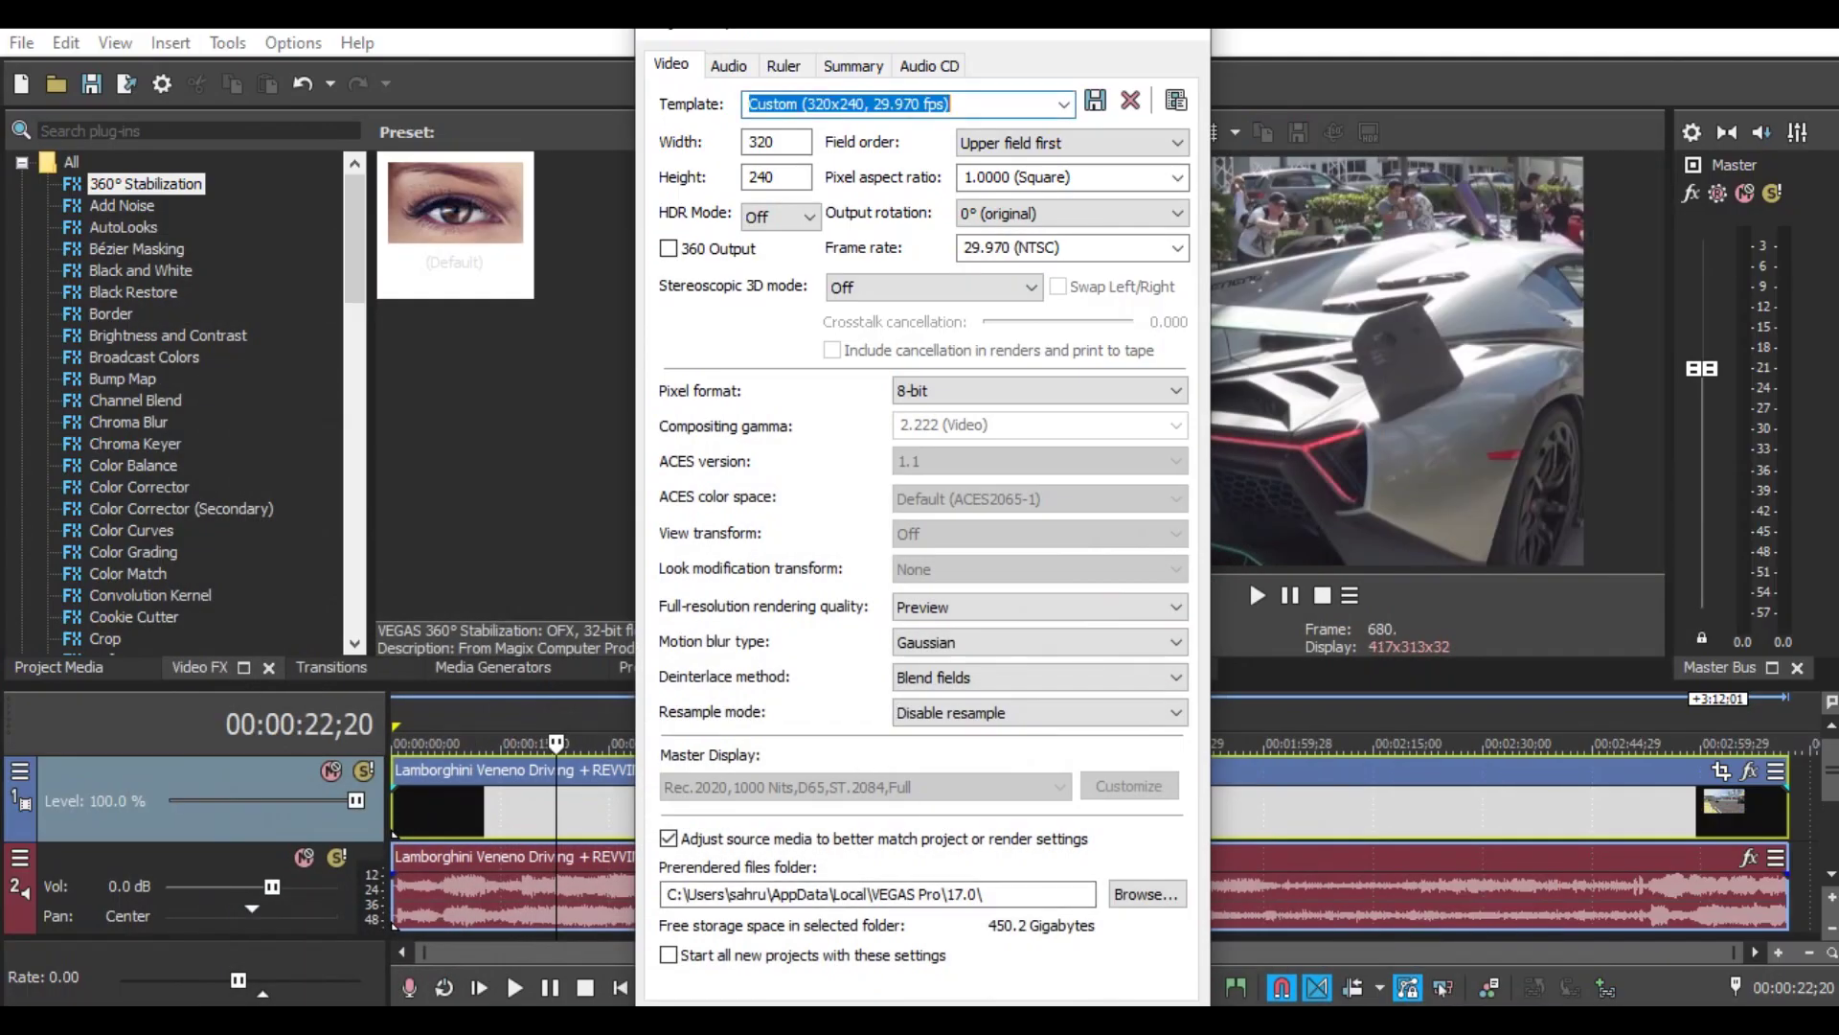
{"action": "key", "text": "Return"}
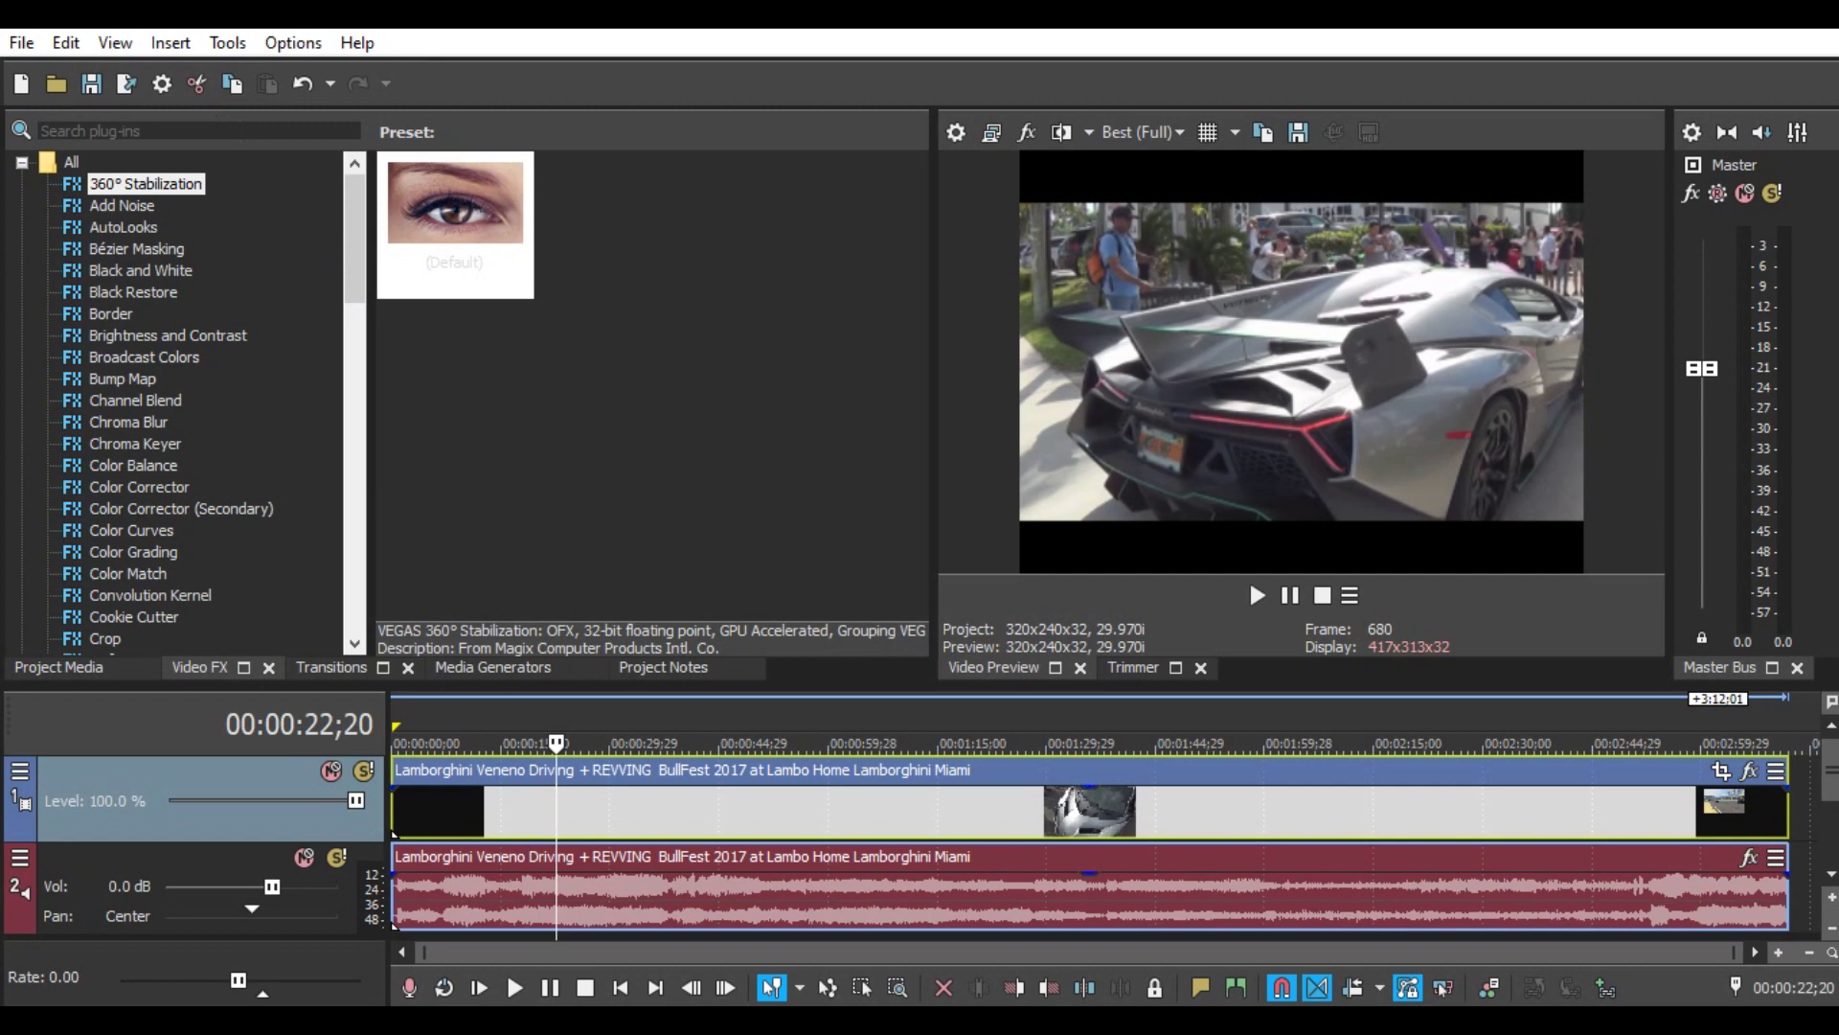
{"action": "key", "text": "super"}
Open the hui8.sfpreset package from Desktop\New folder in Preset Manager.
{"action": "scroll", "coordinate": [211, 479], "scroll_direction": "down", "scroll_amount": 10}
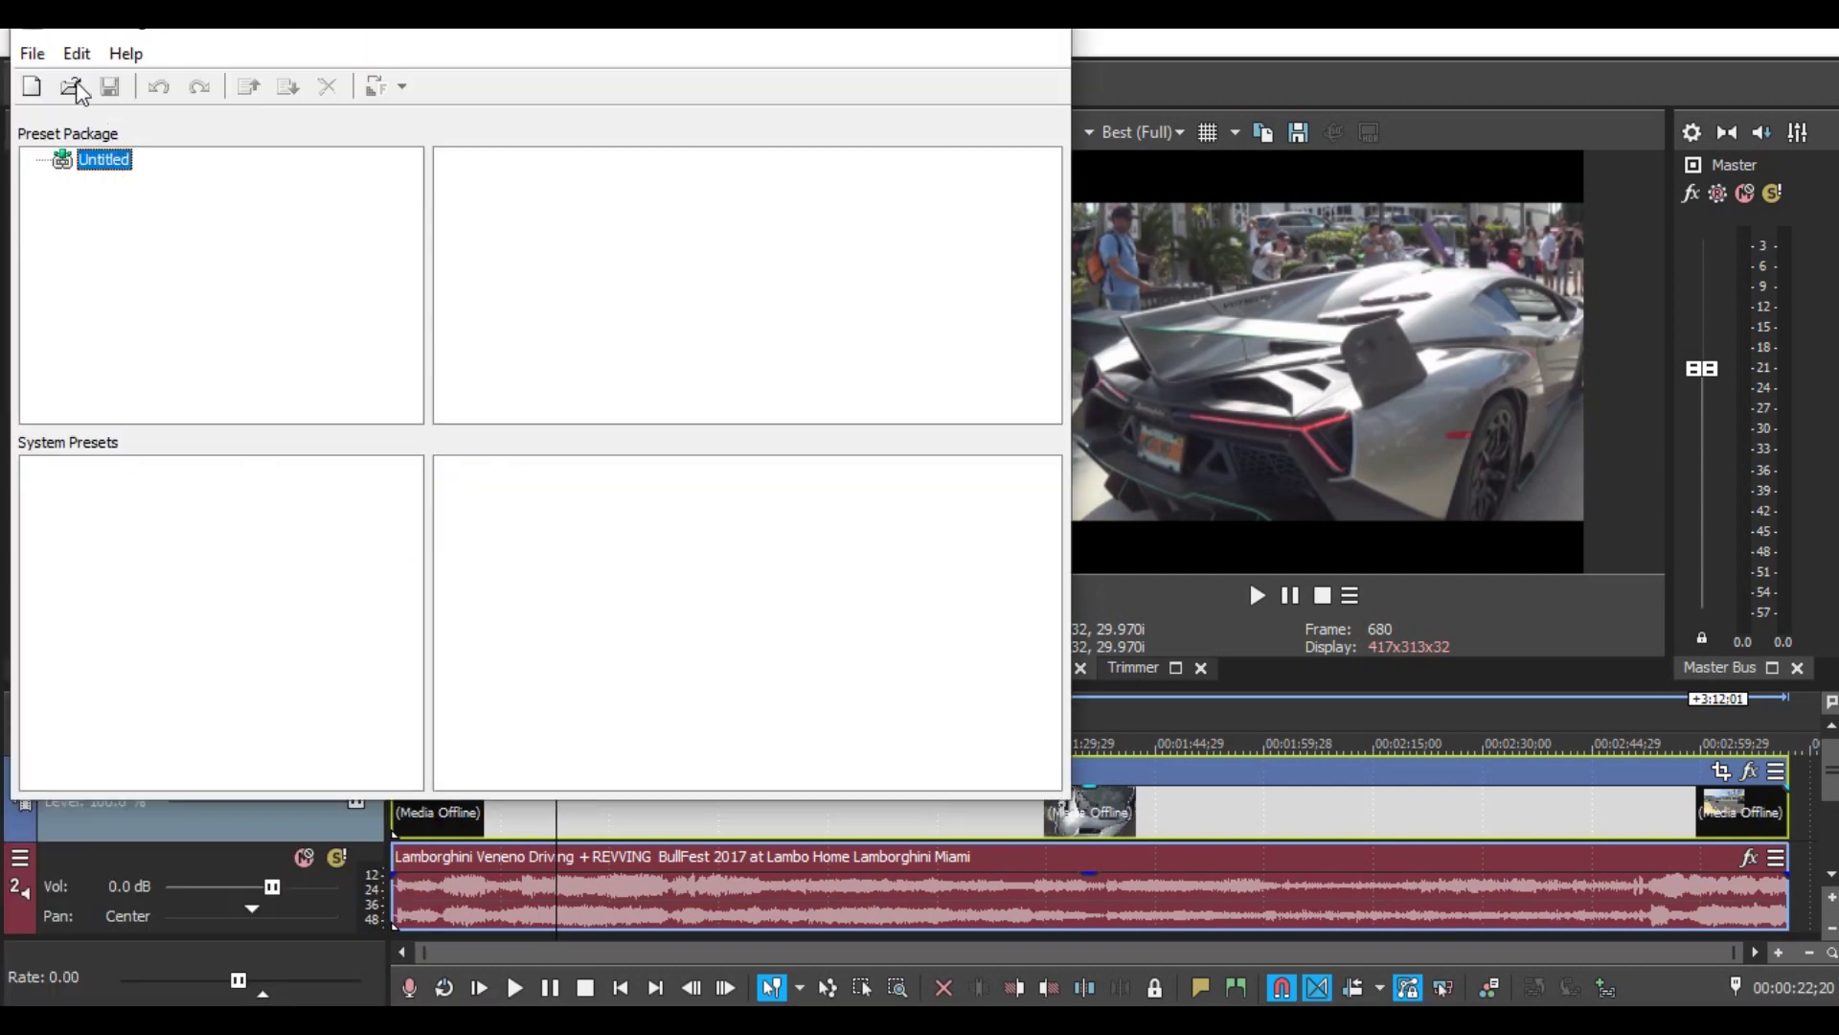
{"action": "left_click", "coordinate": [32, 53]}
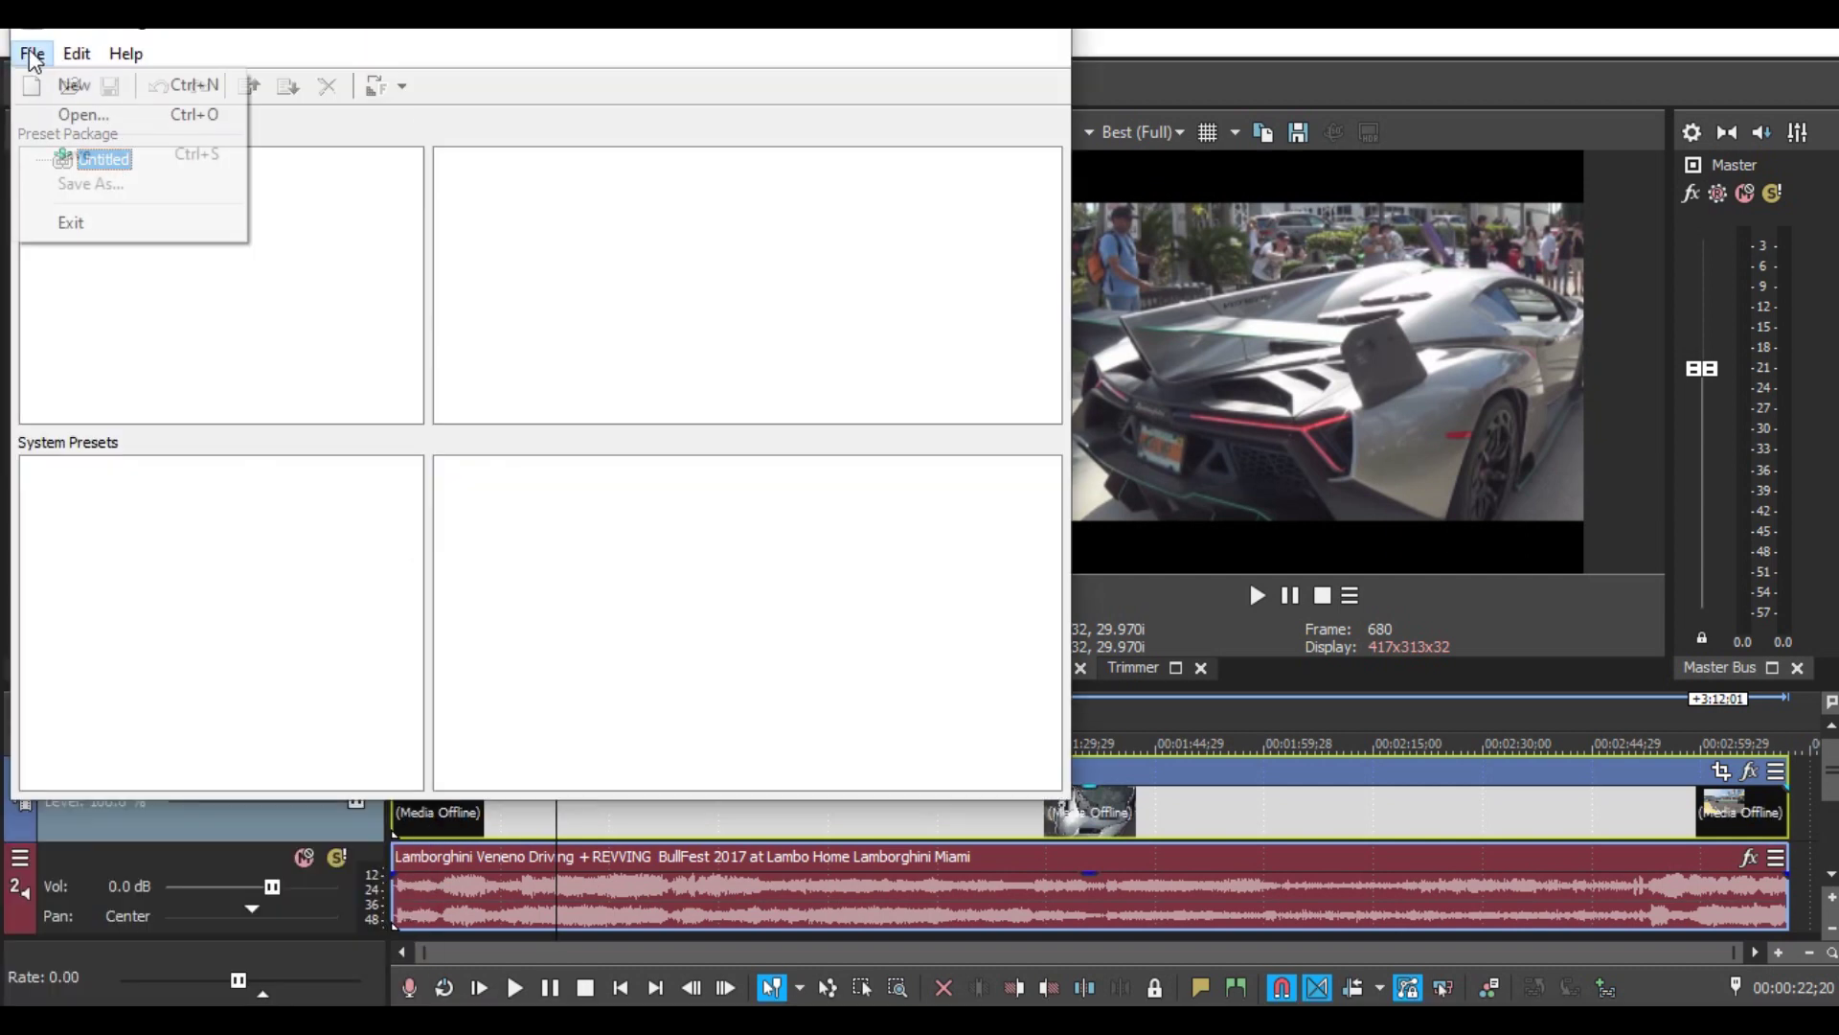
{"action": "left_click", "coordinate": [58, 110]}
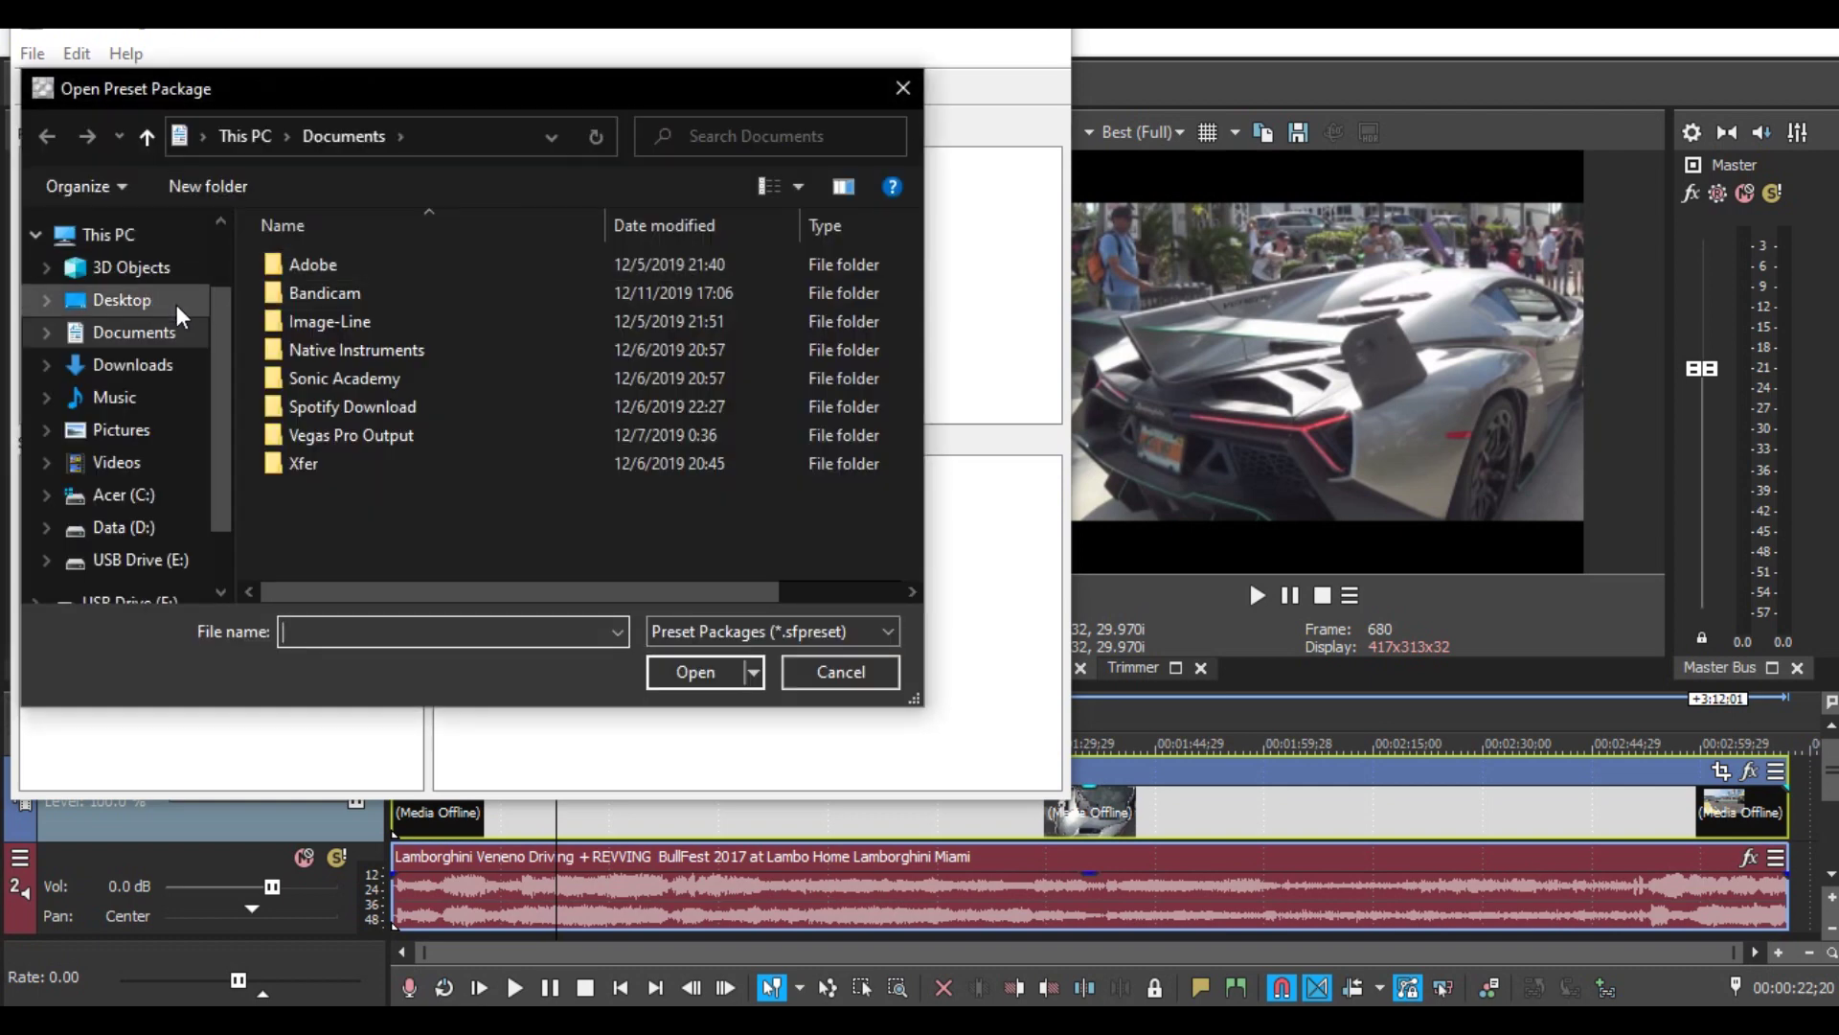
{"action": "left_click", "coordinate": [176, 303]}
{"action": "double_click", "coordinate": [433, 266]}
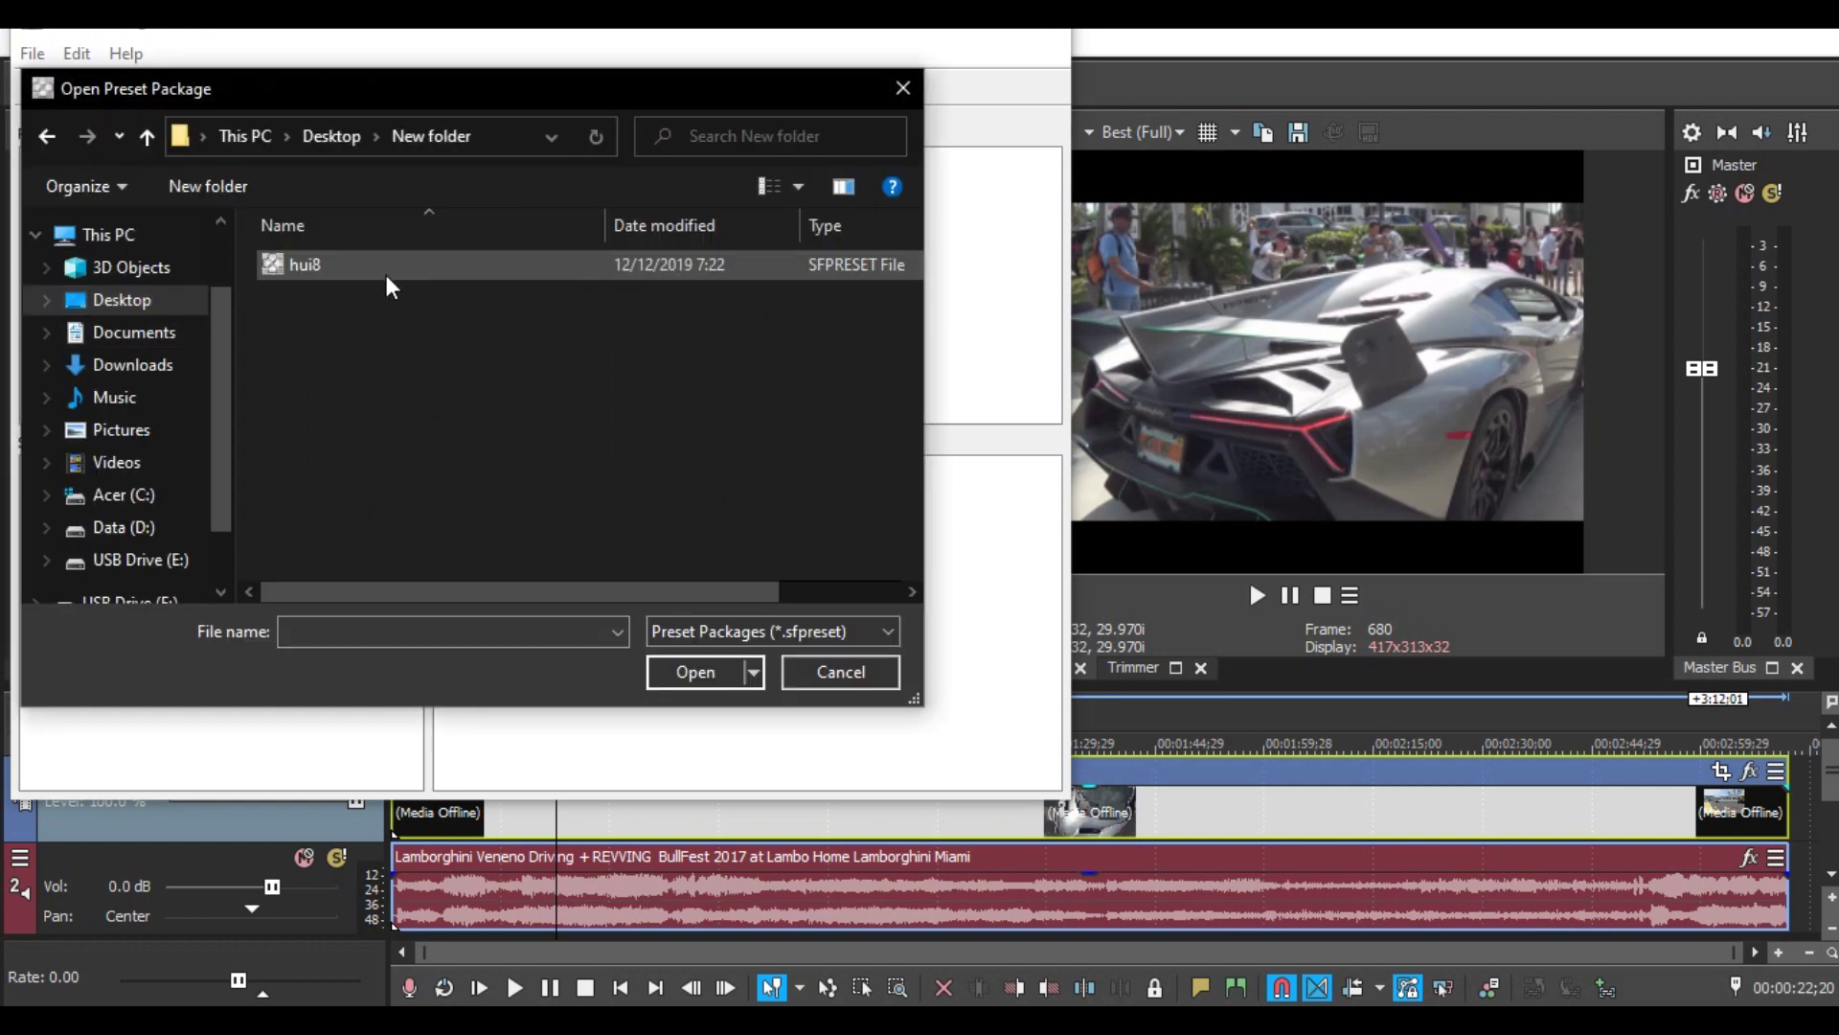
{"action": "double_click", "coordinate": [333, 272]}
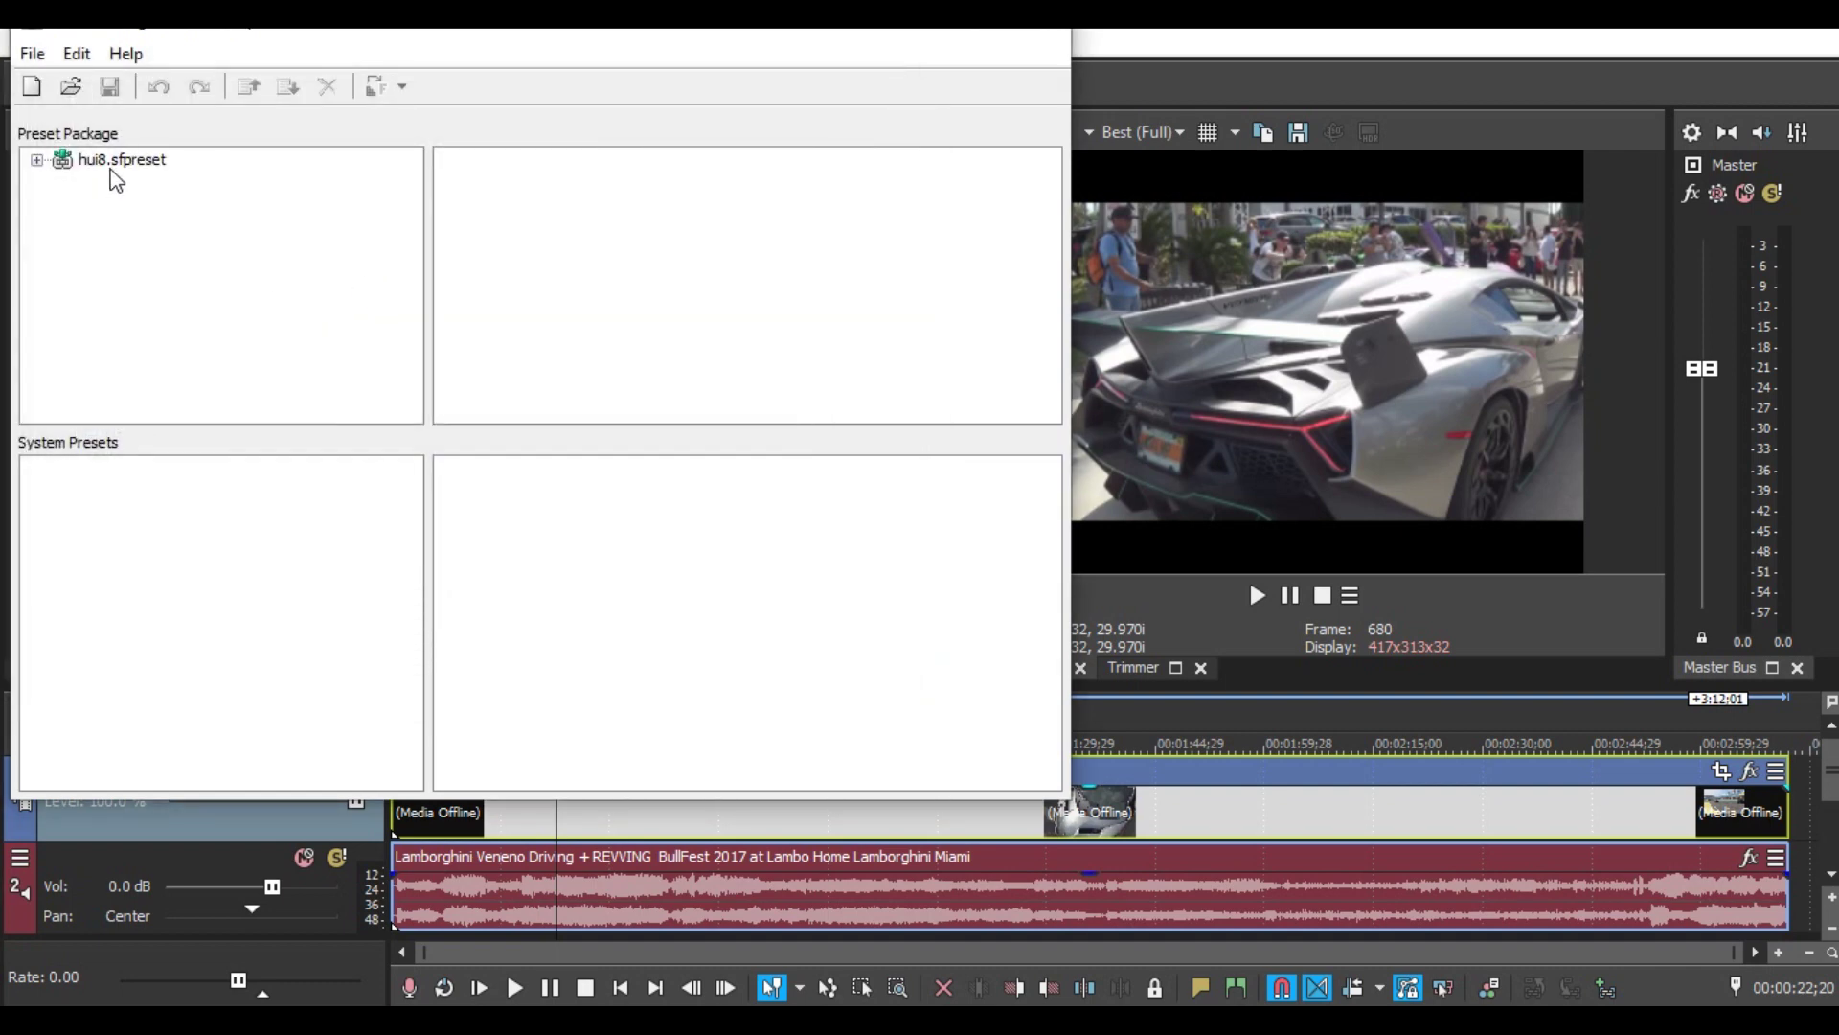
Copy the six VHS Hi8 FX chains from the package's FX Chains into the system presets.
{"action": "double_click", "coordinate": [113, 161]}
{"action": "double_click", "coordinate": [488, 162]}
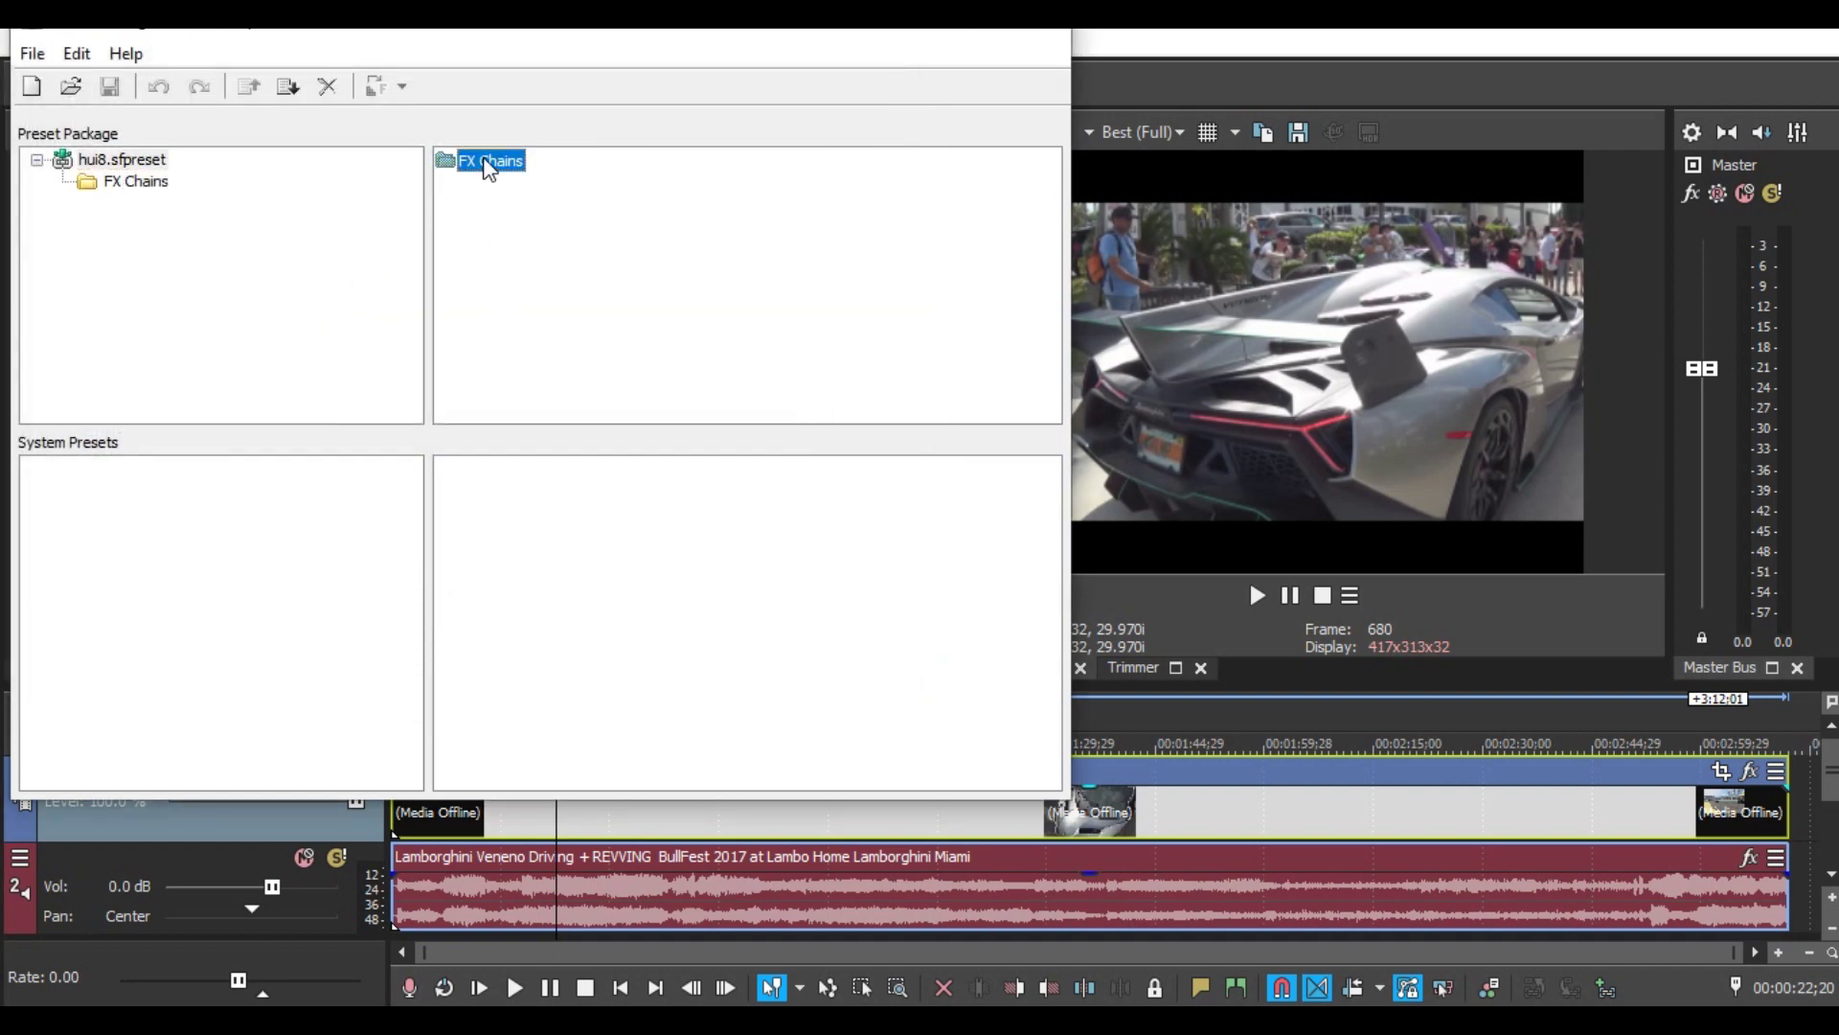
{"action": "left_click_drag", "start_coordinate": [499, 343], "coordinate": [511, 101]}
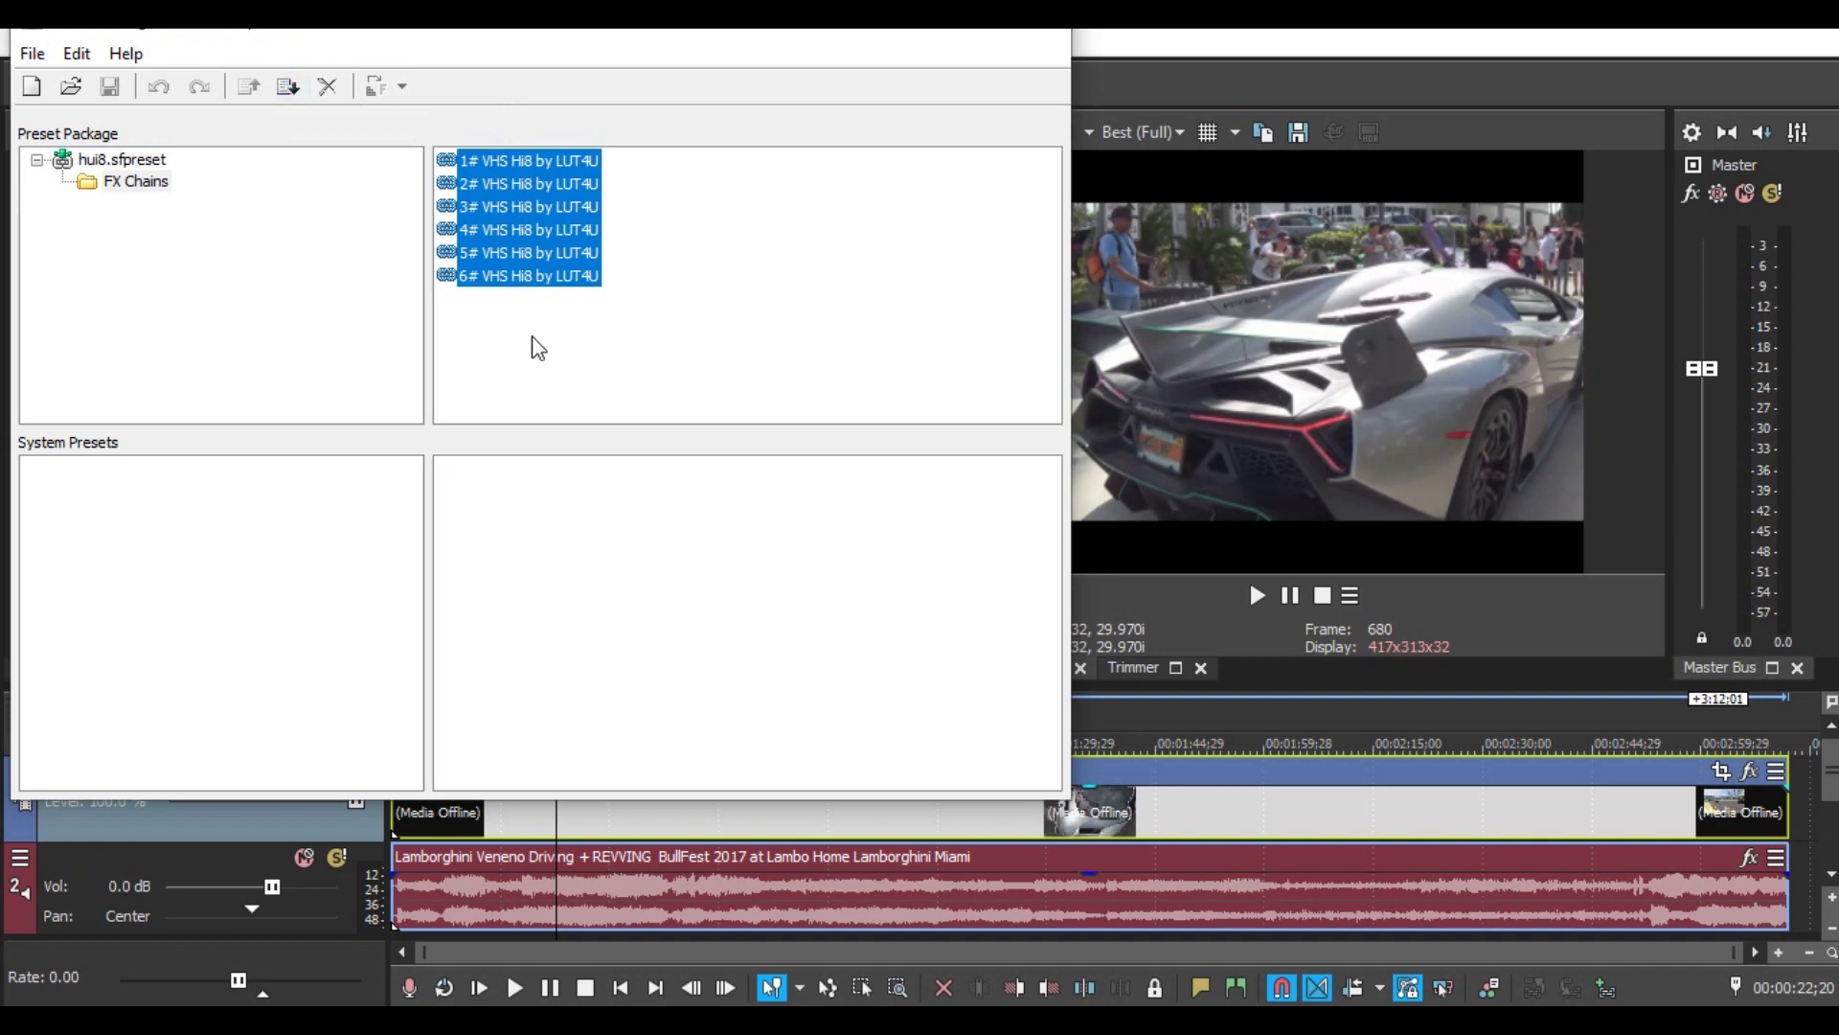
{"action": "left_click", "coordinate": [287, 94]}
{"action": "left_click", "coordinate": [106, 472]}
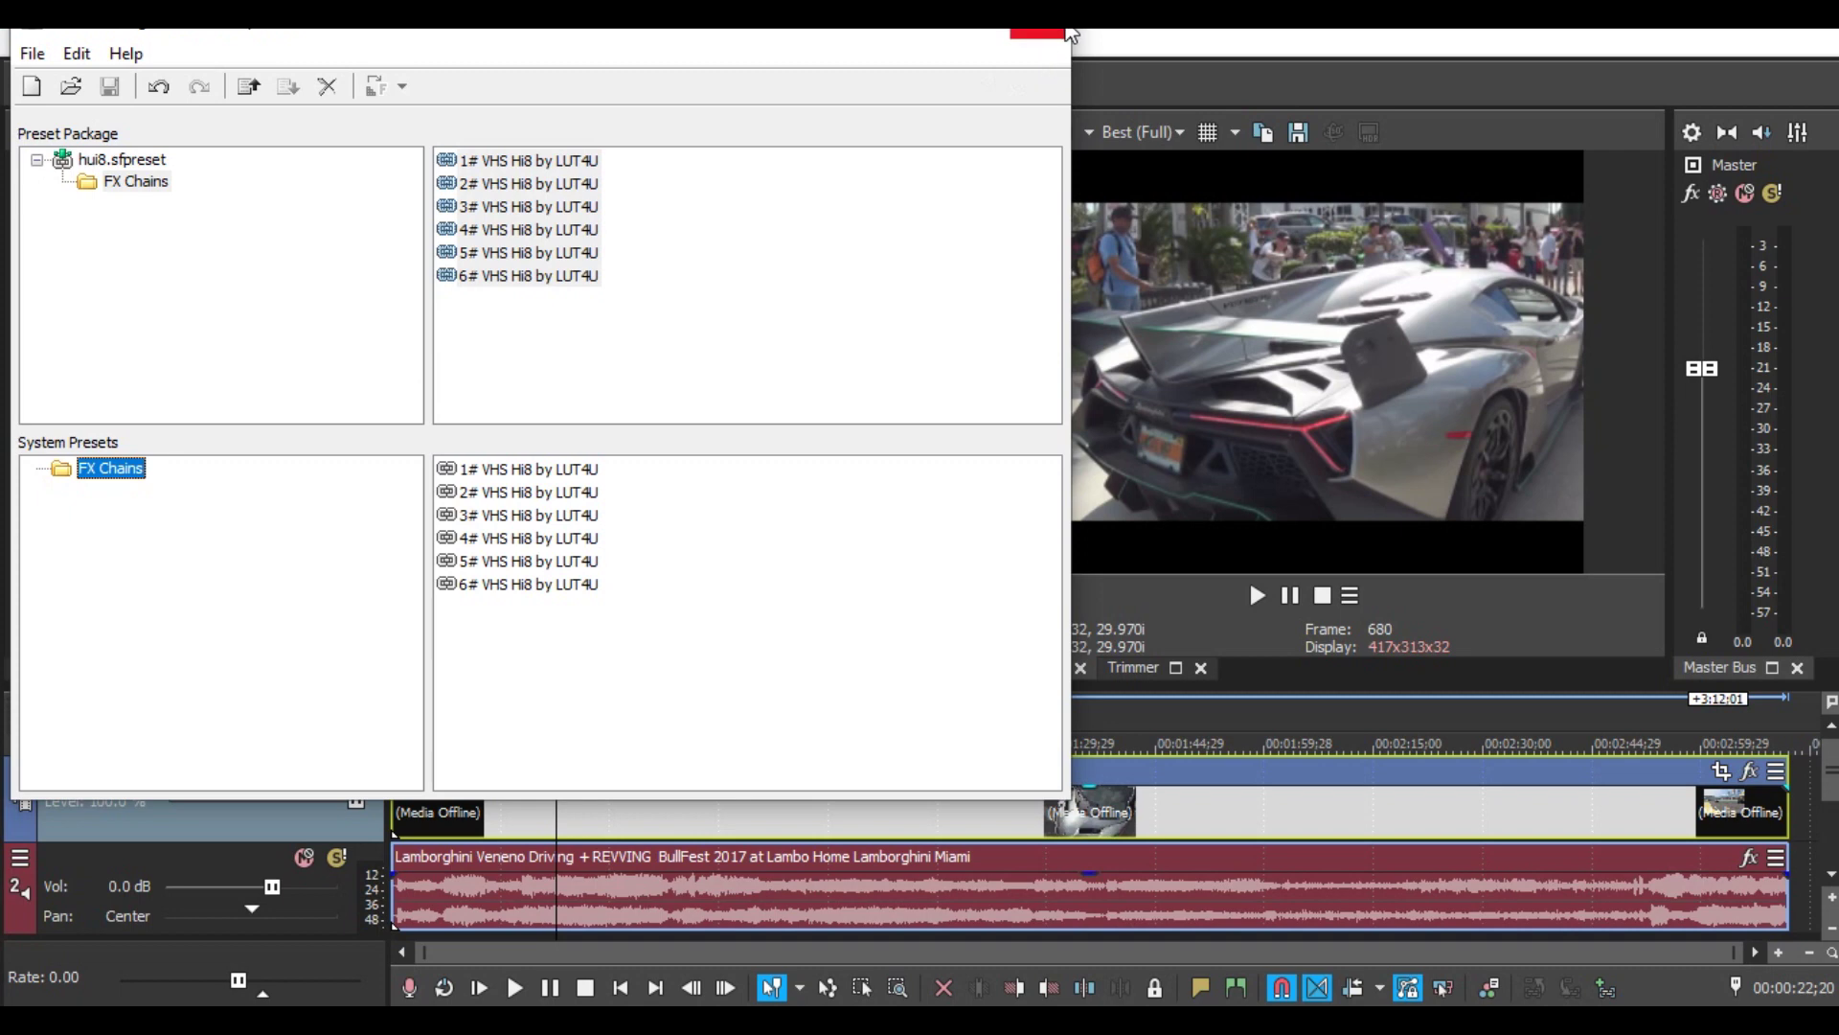
{"action": "left_click", "coordinate": [1064, 34]}
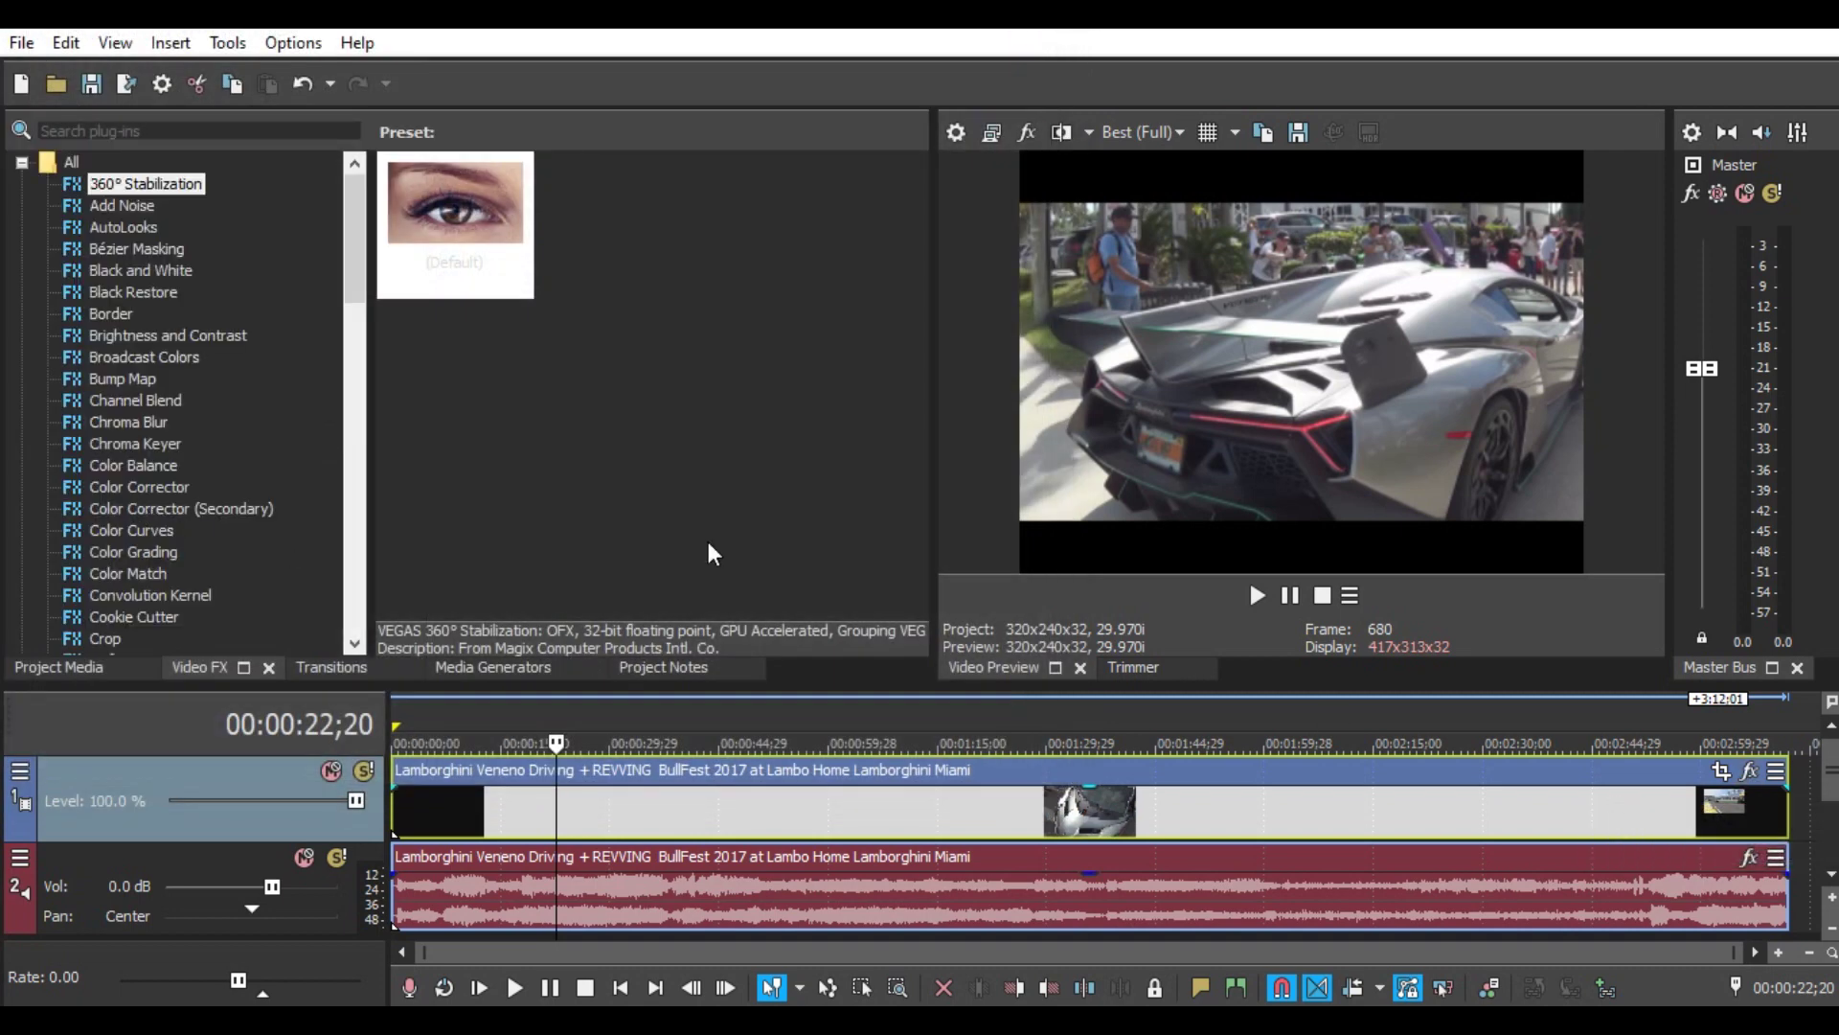
Add all six VHS Hi8 by LUT4U filter packages to the car clip's Event FX chain.
{"action": "left_click", "coordinate": [1755, 777]}
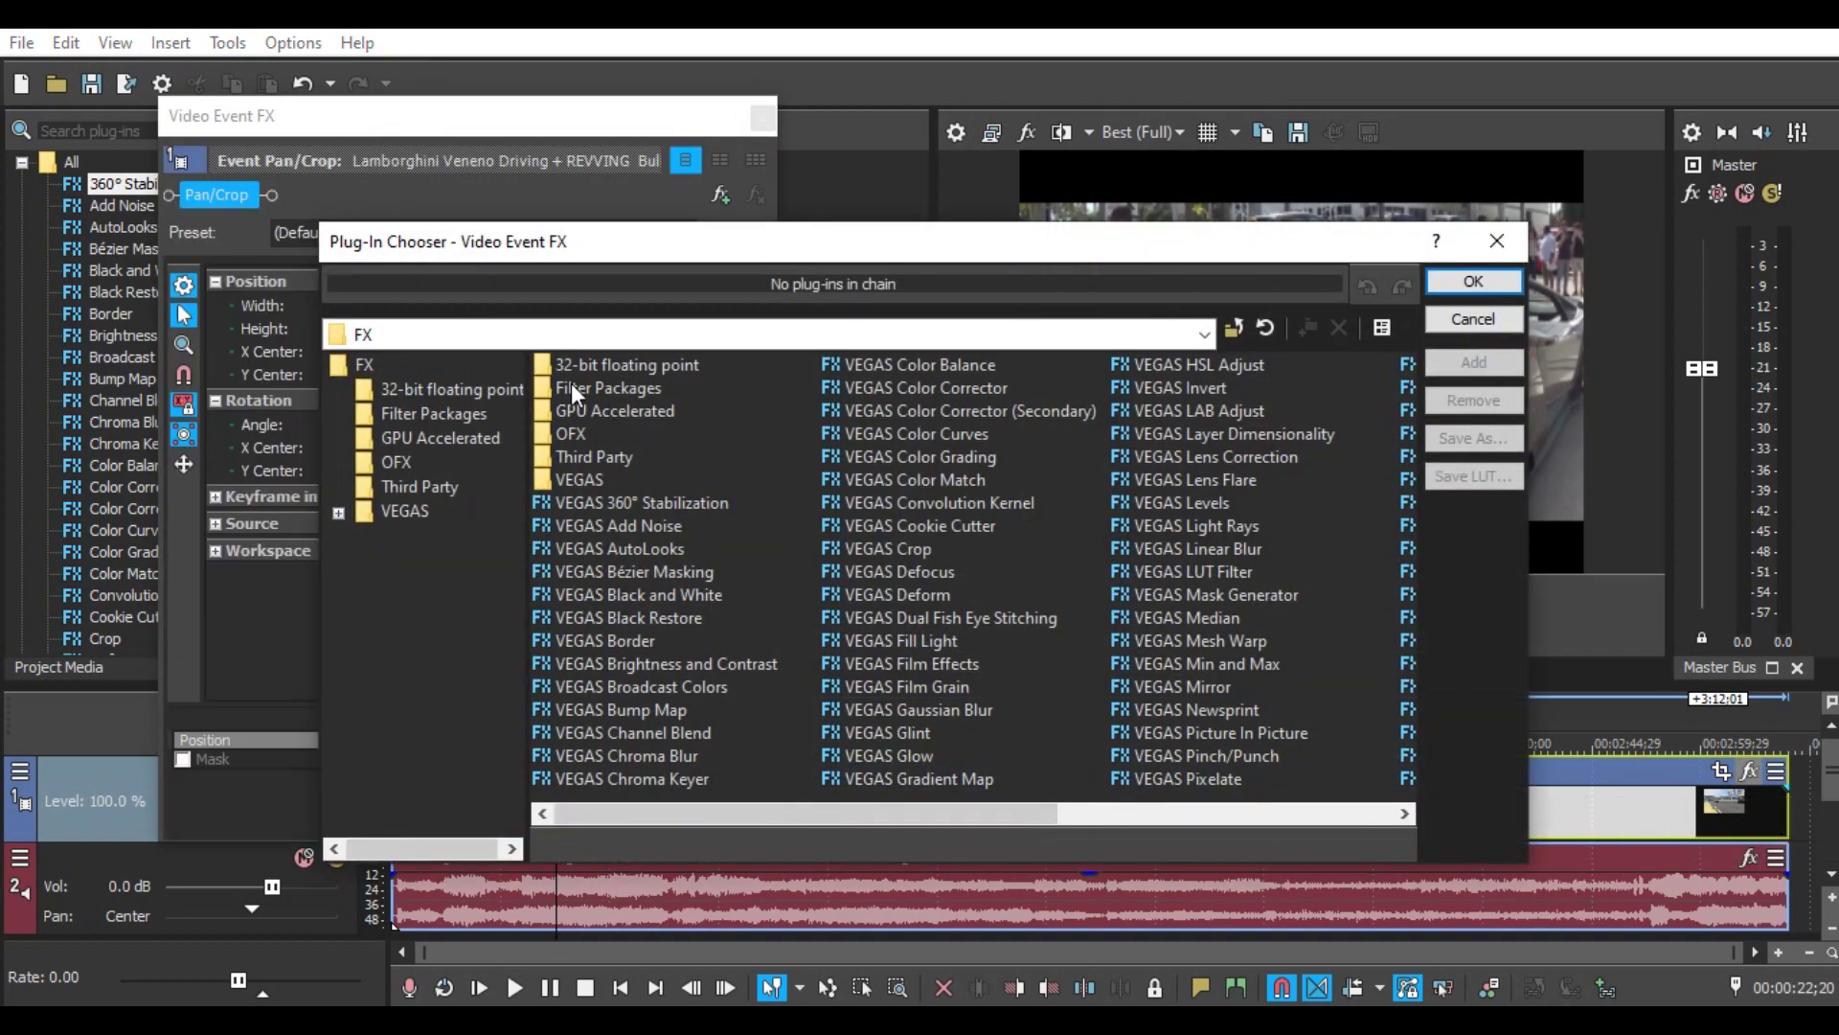
{"action": "double_click", "coordinate": [581, 387]}
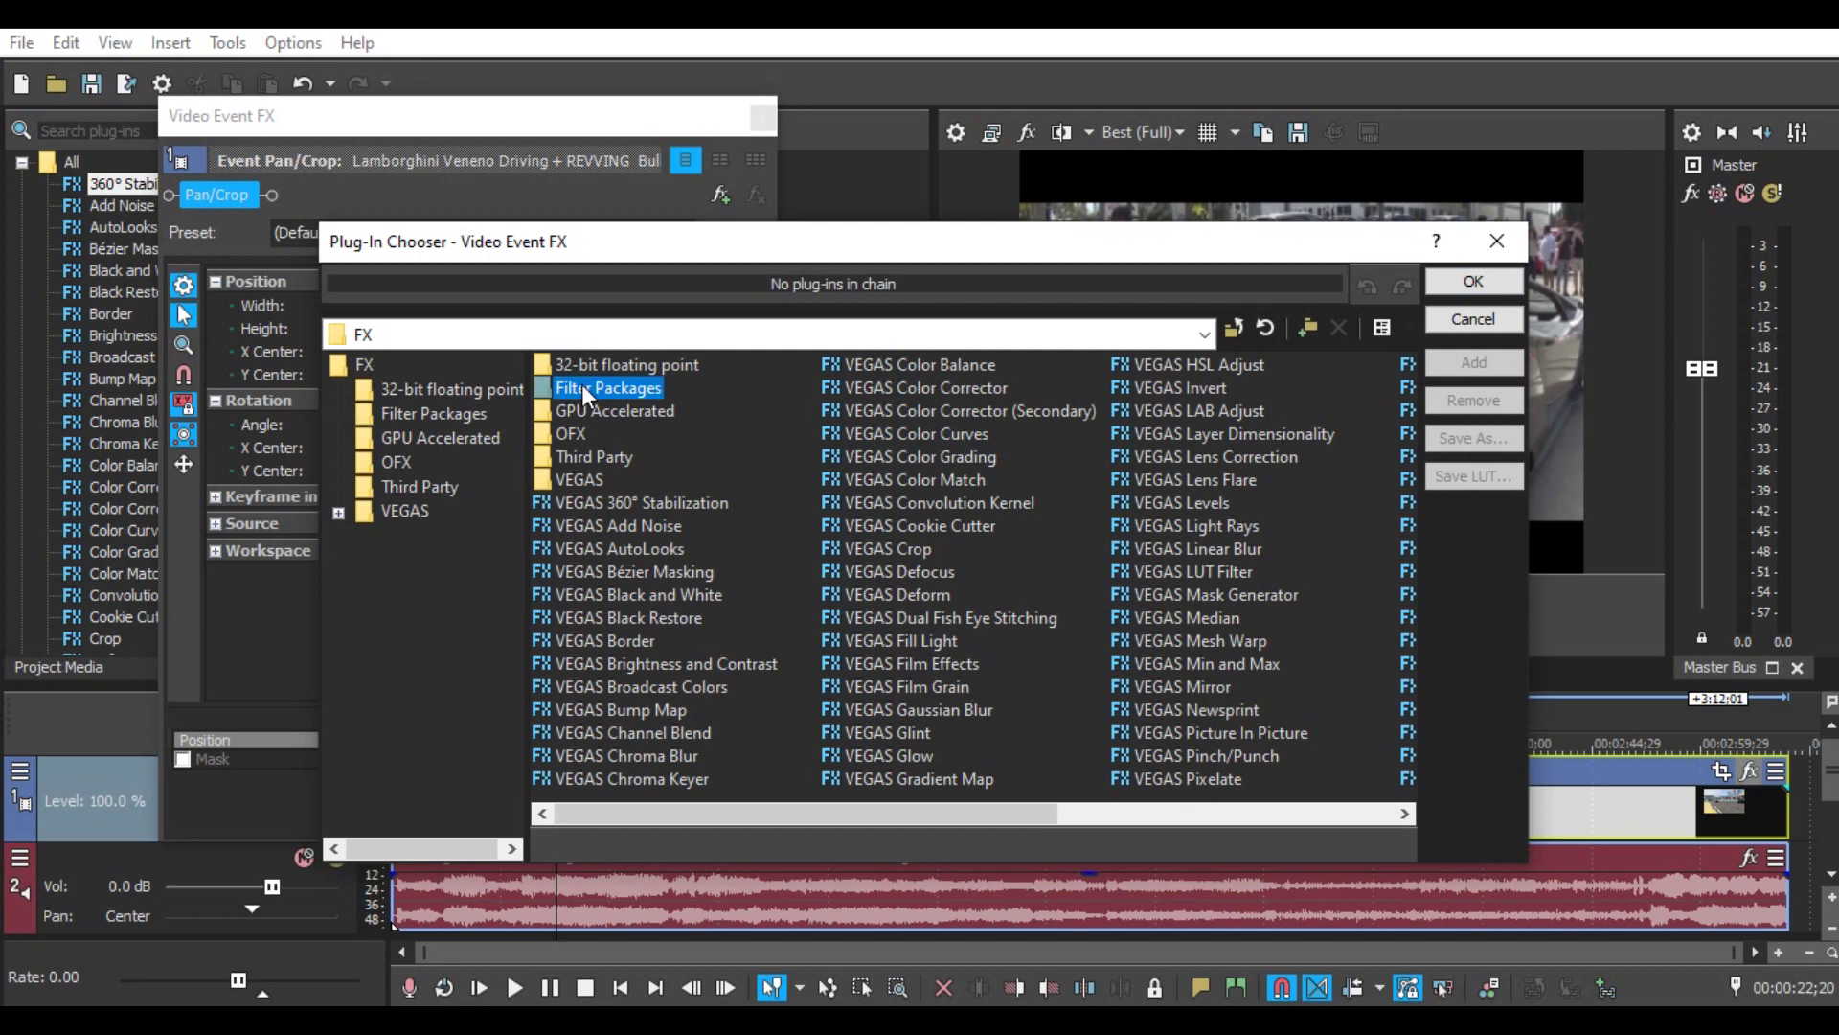
{"action": "left_click_drag", "start_coordinate": [571, 559], "coordinate": [737, 328]}
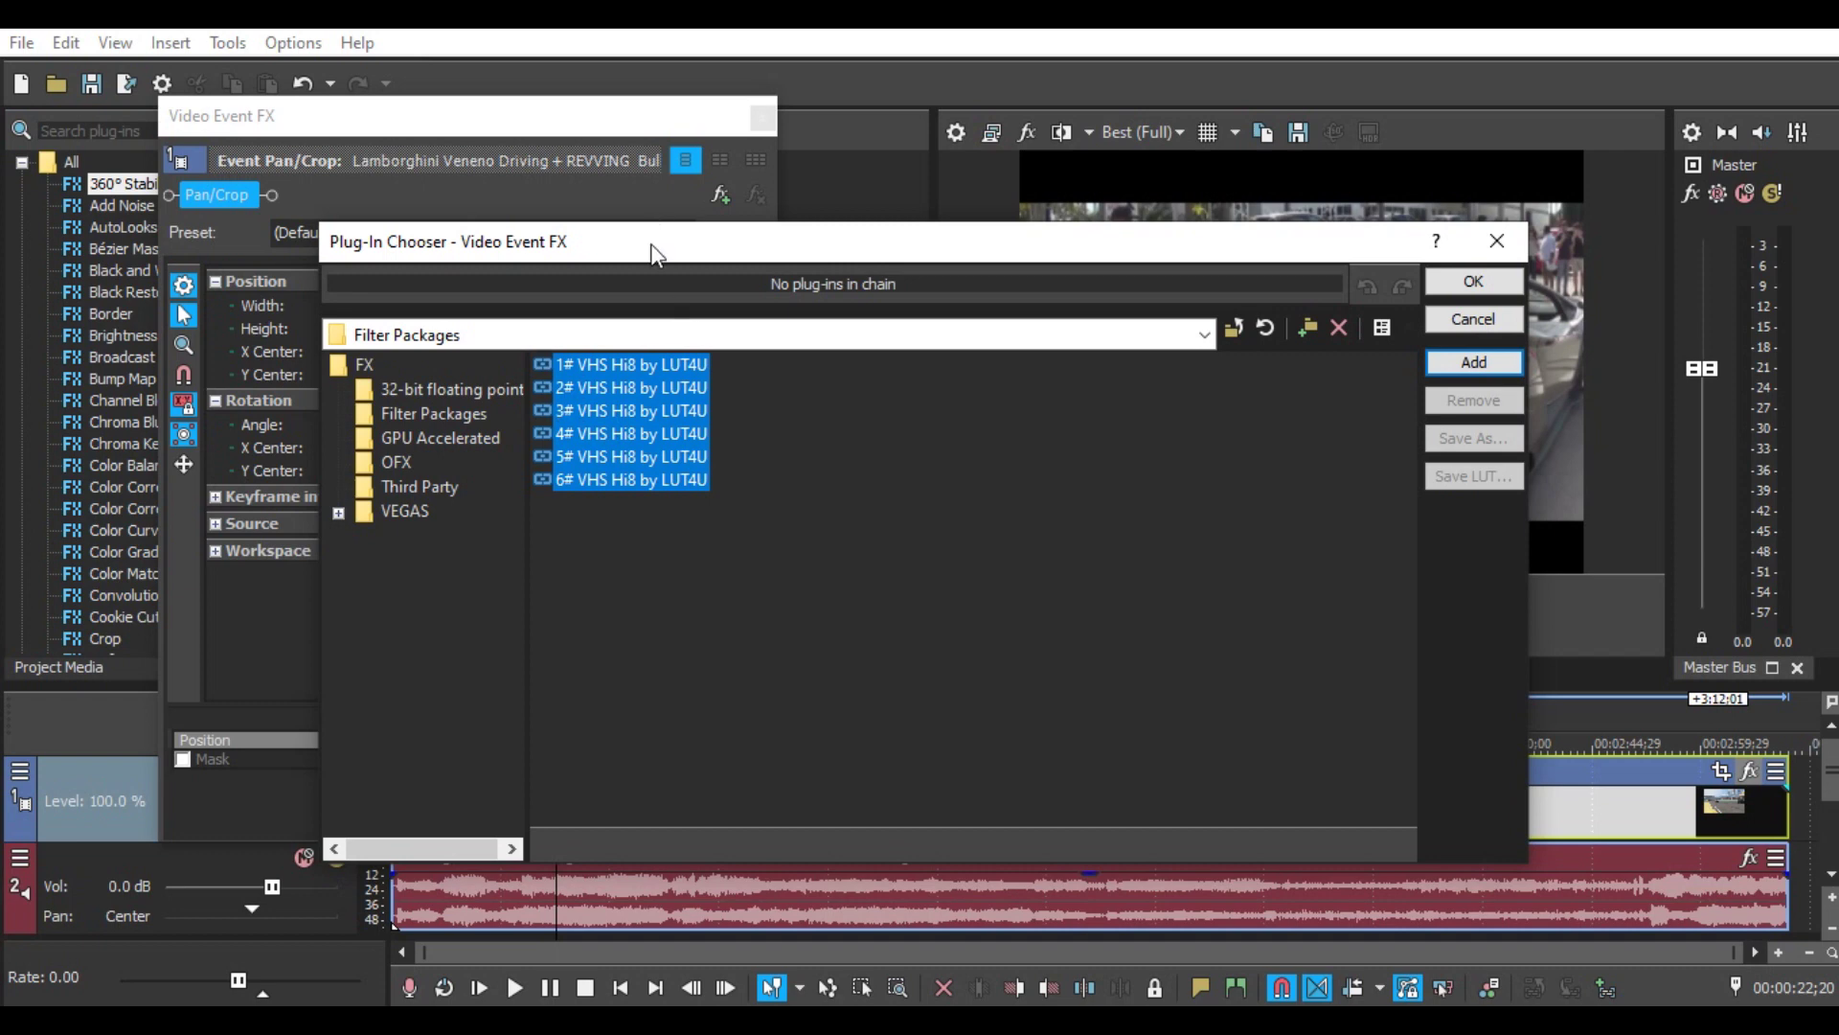
{"action": "left_click_drag", "start_coordinate": [655, 254], "coordinate": [635, 428]}
{"action": "left_click_drag", "start_coordinate": [618, 751], "coordinate": [613, 462]}
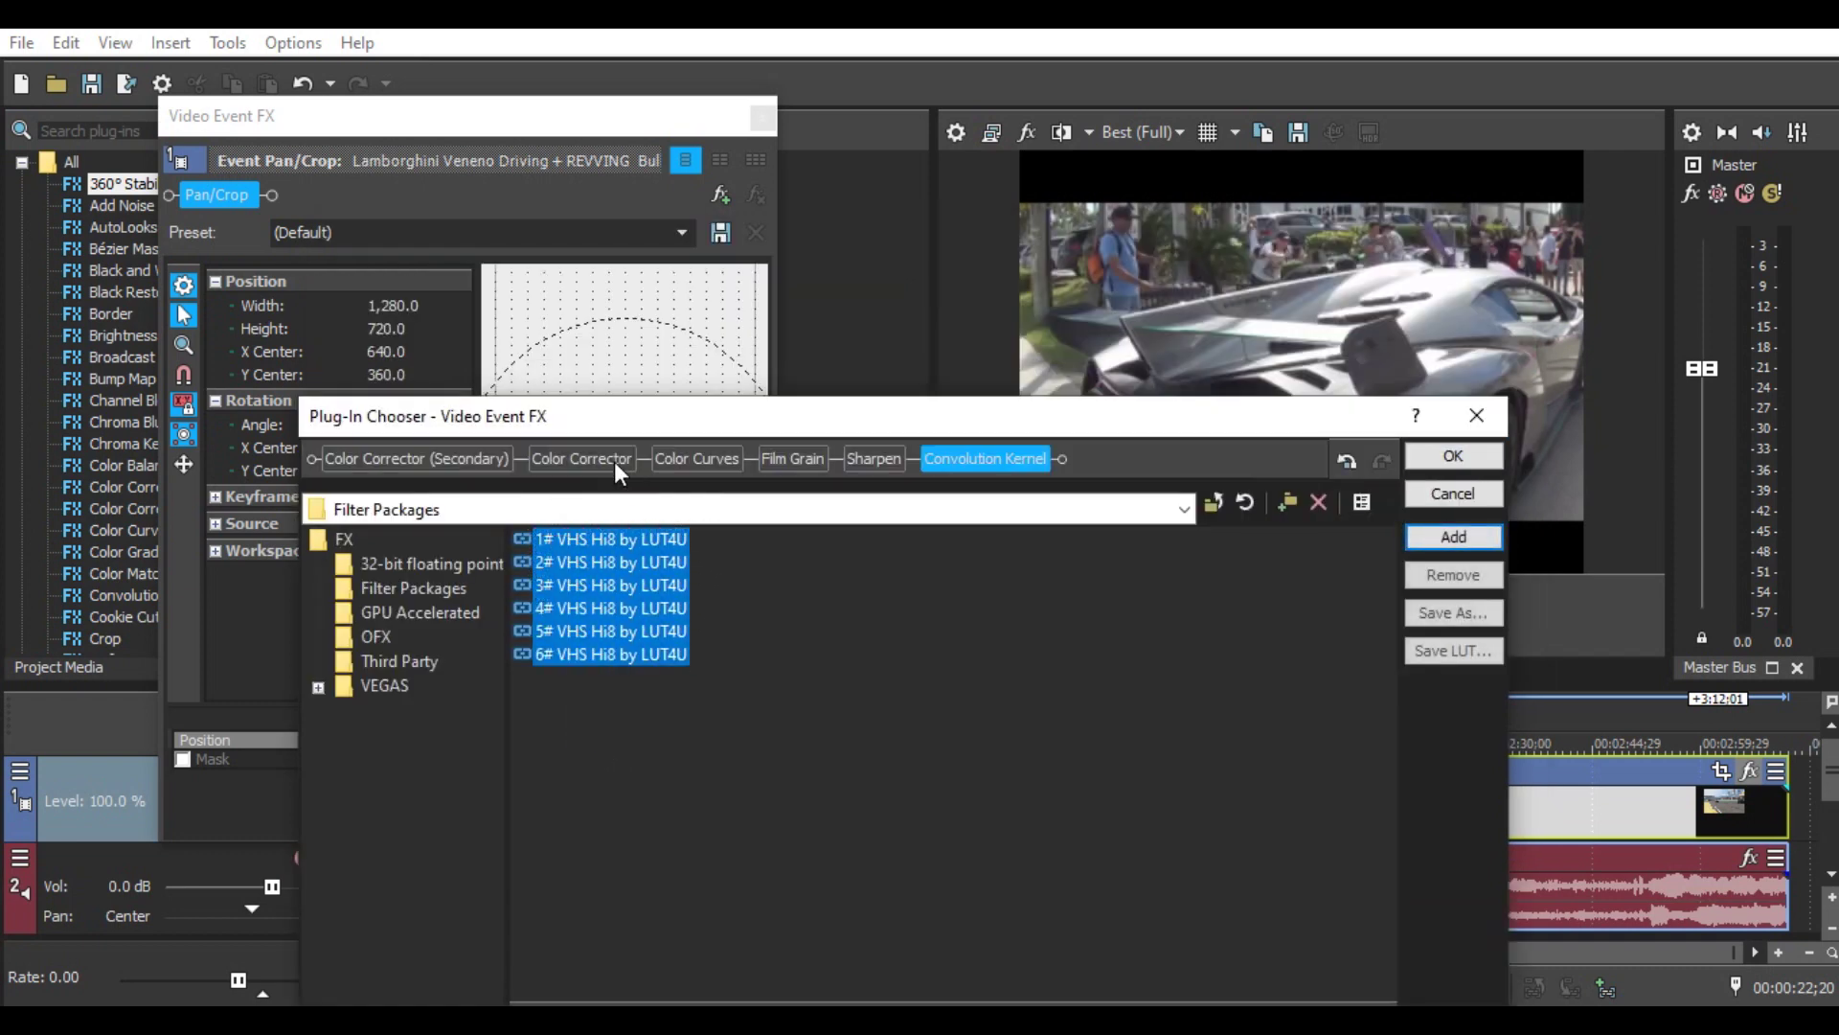
{"action": "left_click", "coordinate": [1437, 457]}
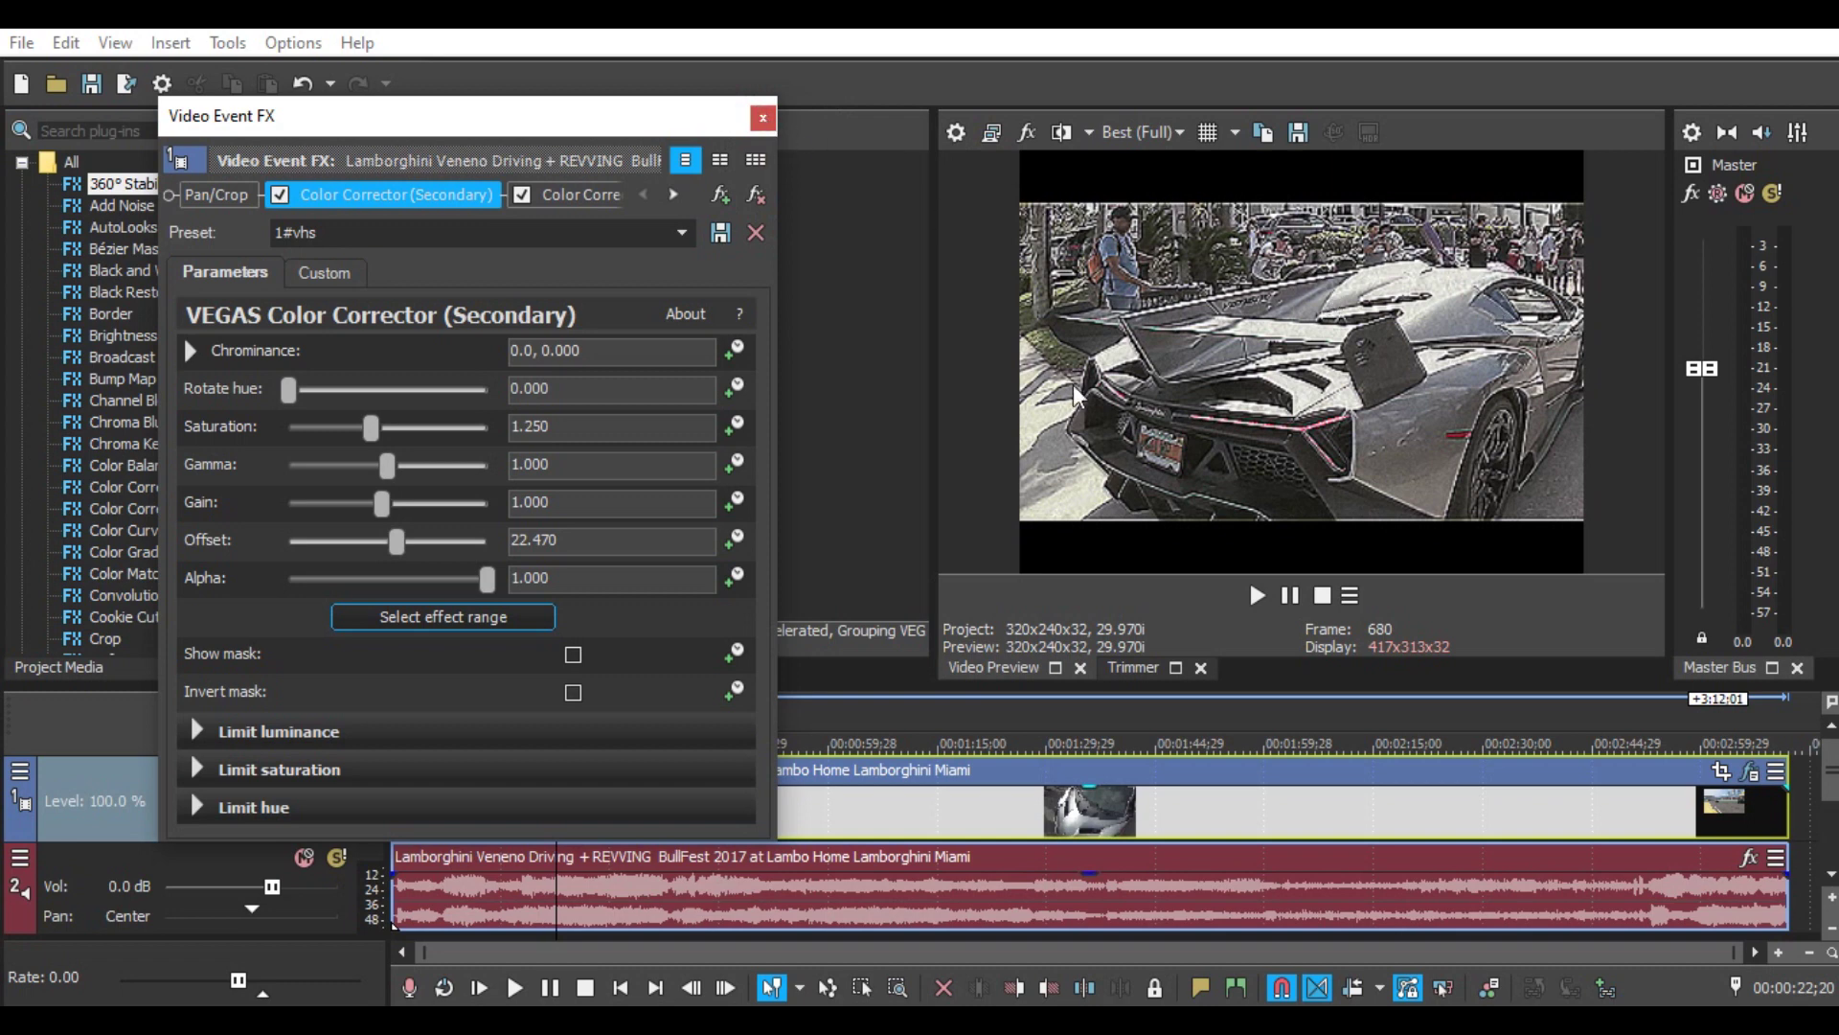
At 00:00:57;17, uncheck Convolution Kernel in the clip's VHS chain and close the FX window.
{"action": "left_click", "coordinate": [811, 803]}
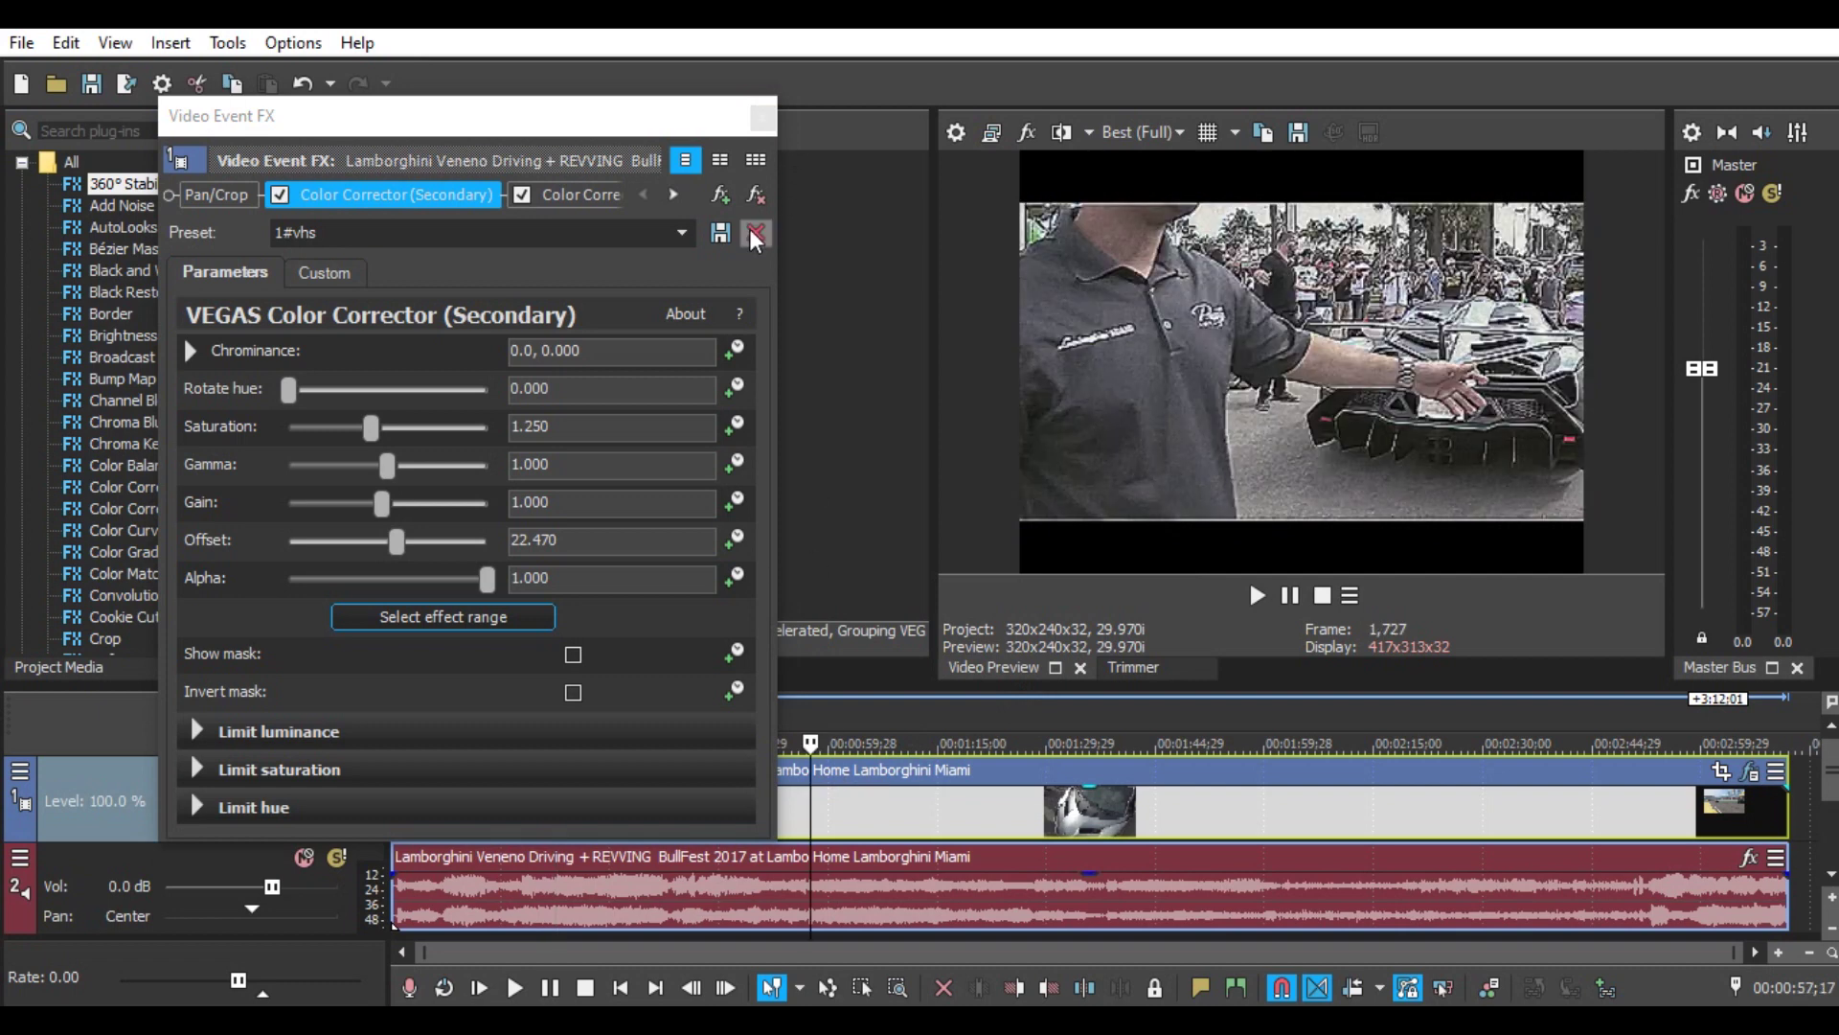
{"action": "left_click", "coordinate": [674, 194]}
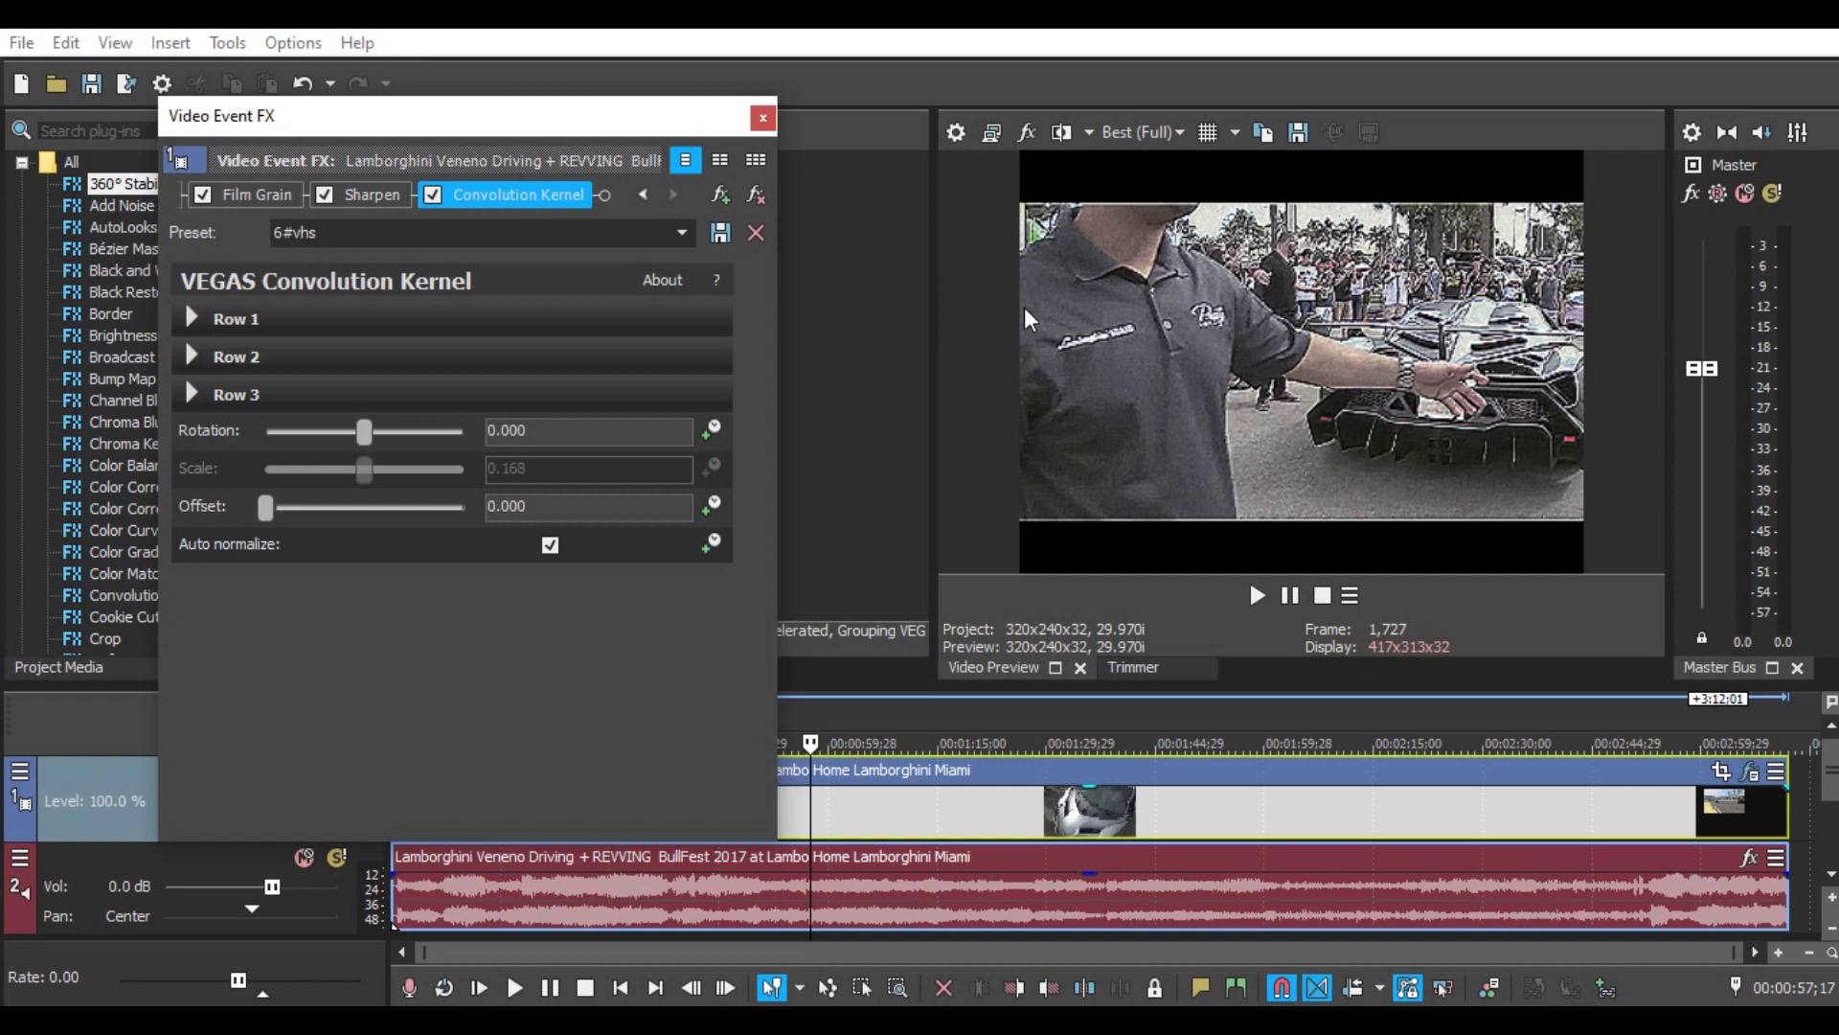
{"action": "left_click", "coordinate": [432, 193]}
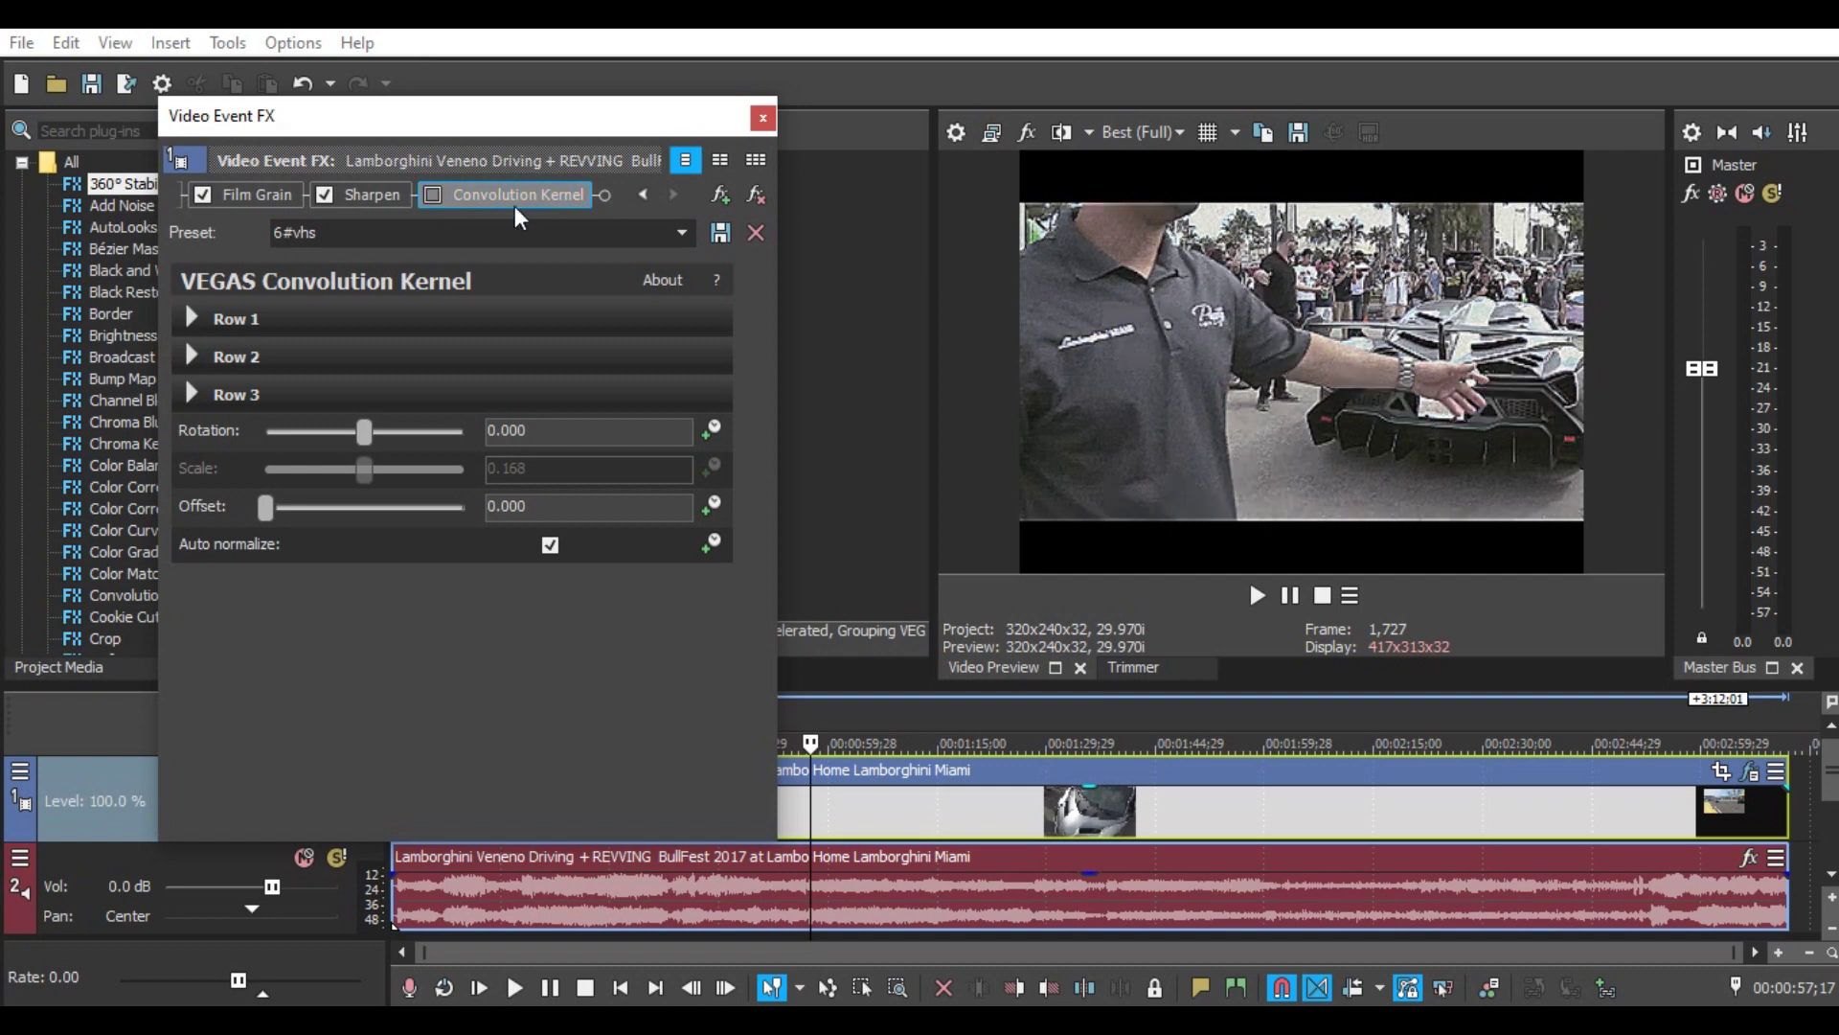
{"action": "left_click", "coordinate": [762, 117]}
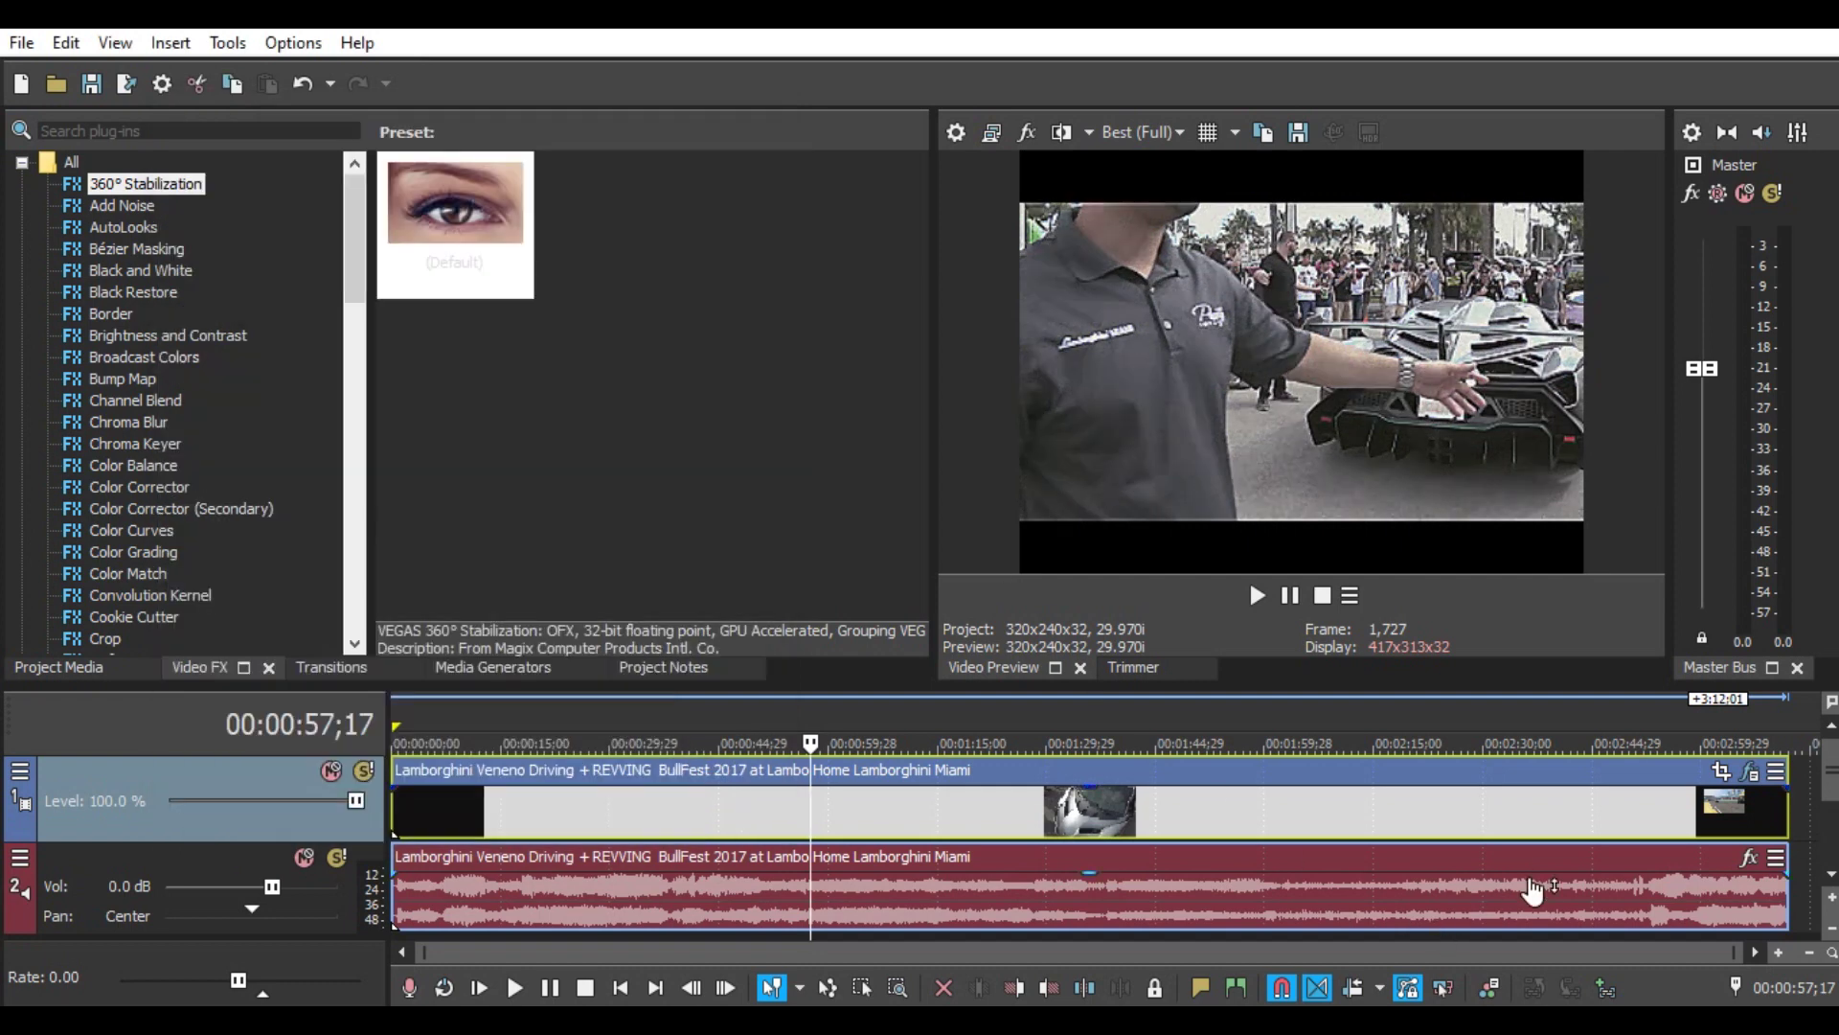
Crop the clip to the 4:3 Standard TV aspect ratio preset.
{"action": "left_click", "coordinate": [1749, 772]}
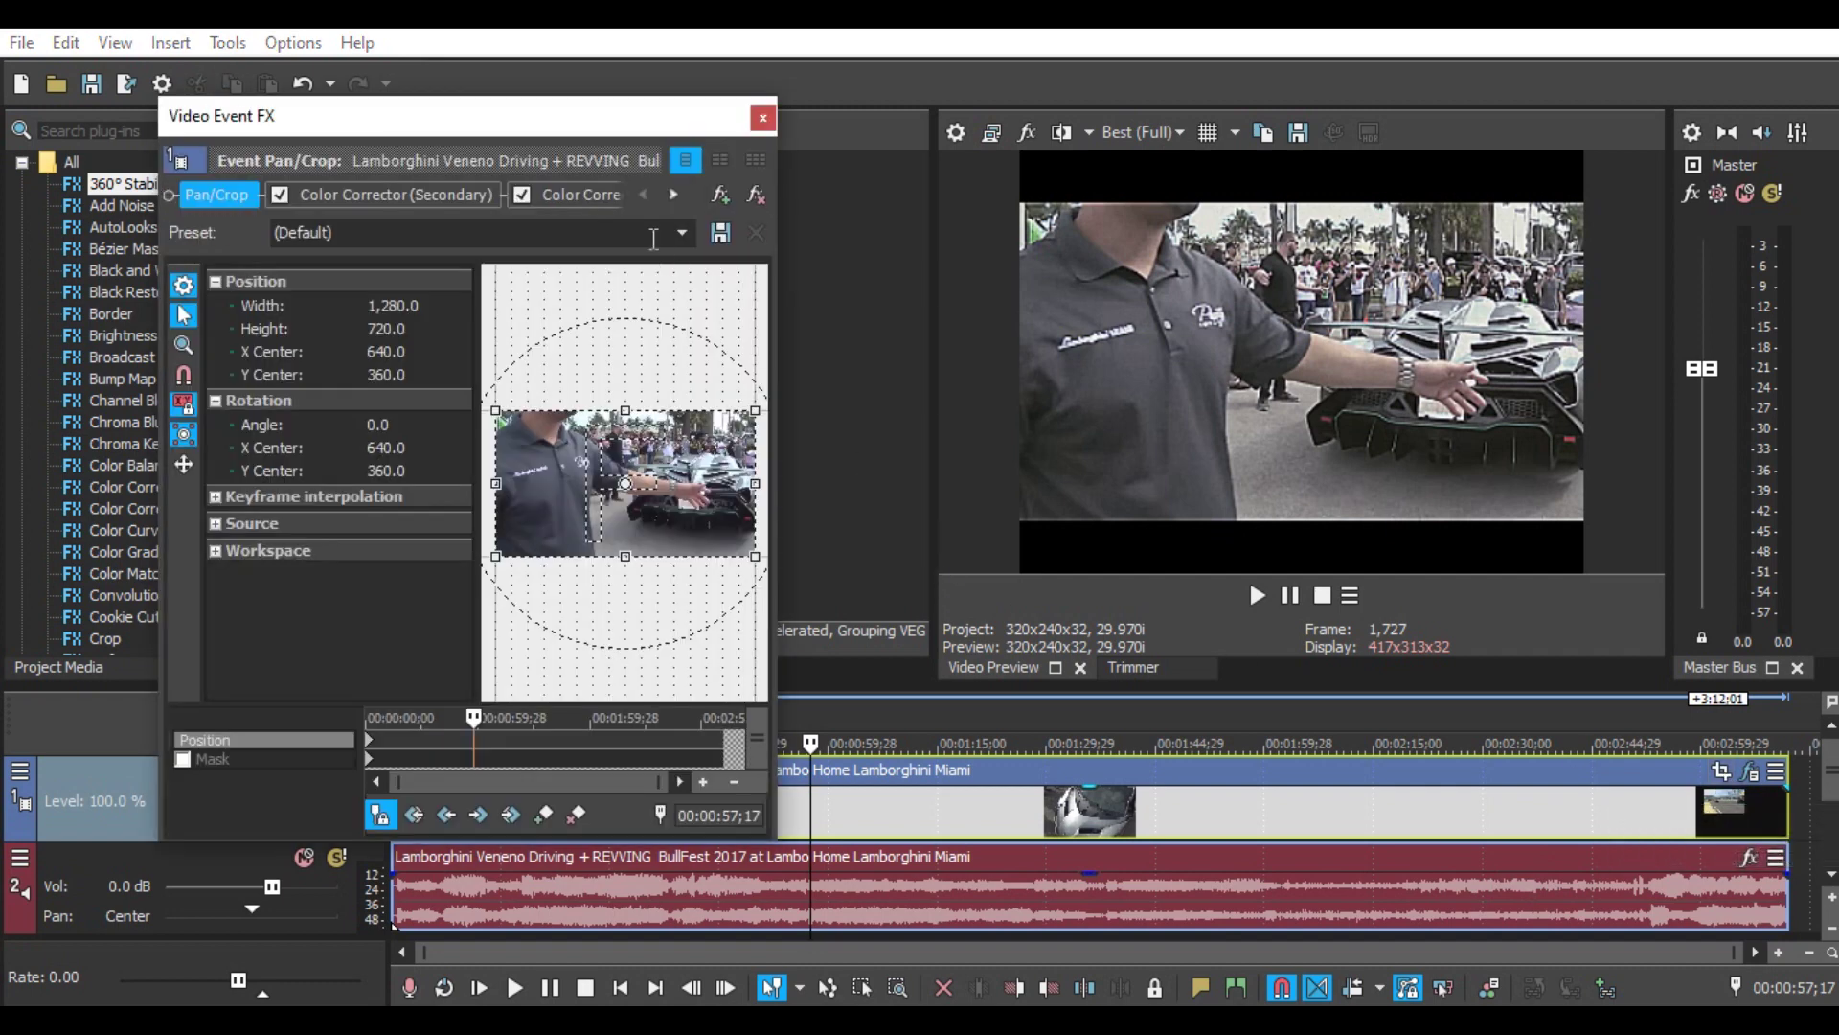
{"action": "left_click", "coordinate": [675, 239]}
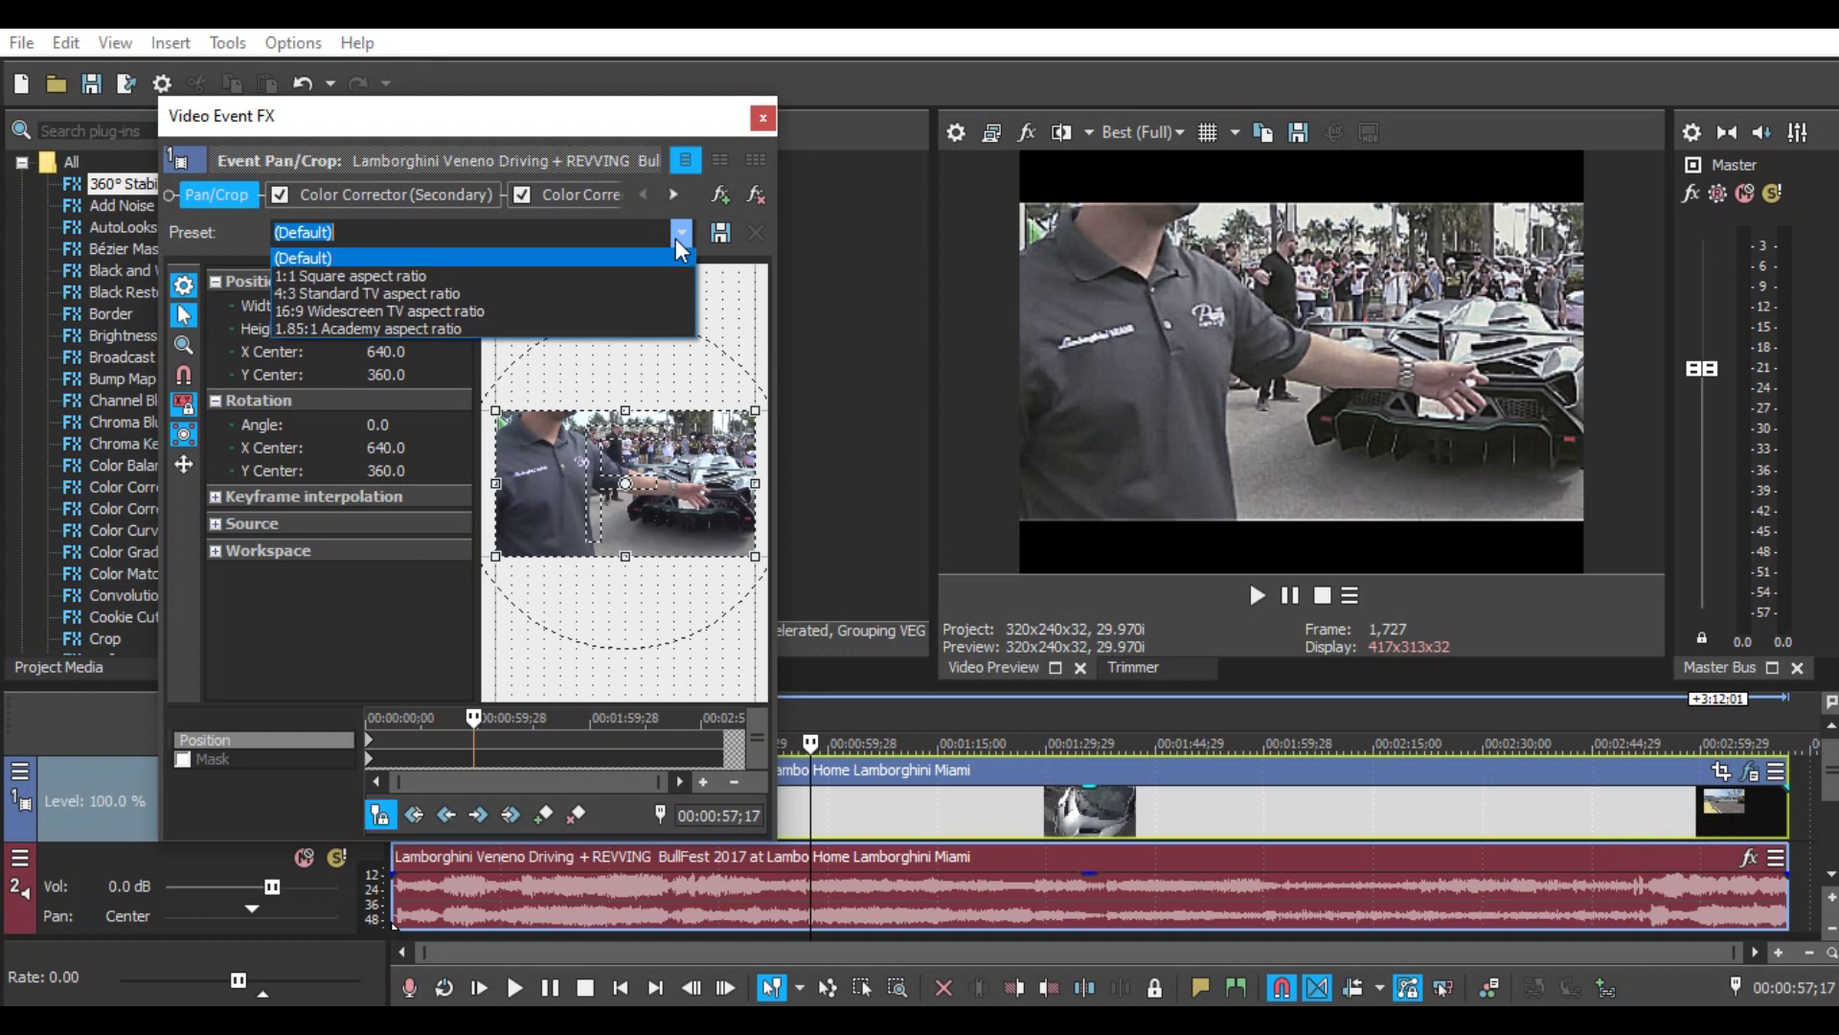
{"action": "left_click", "coordinate": [655, 292]}
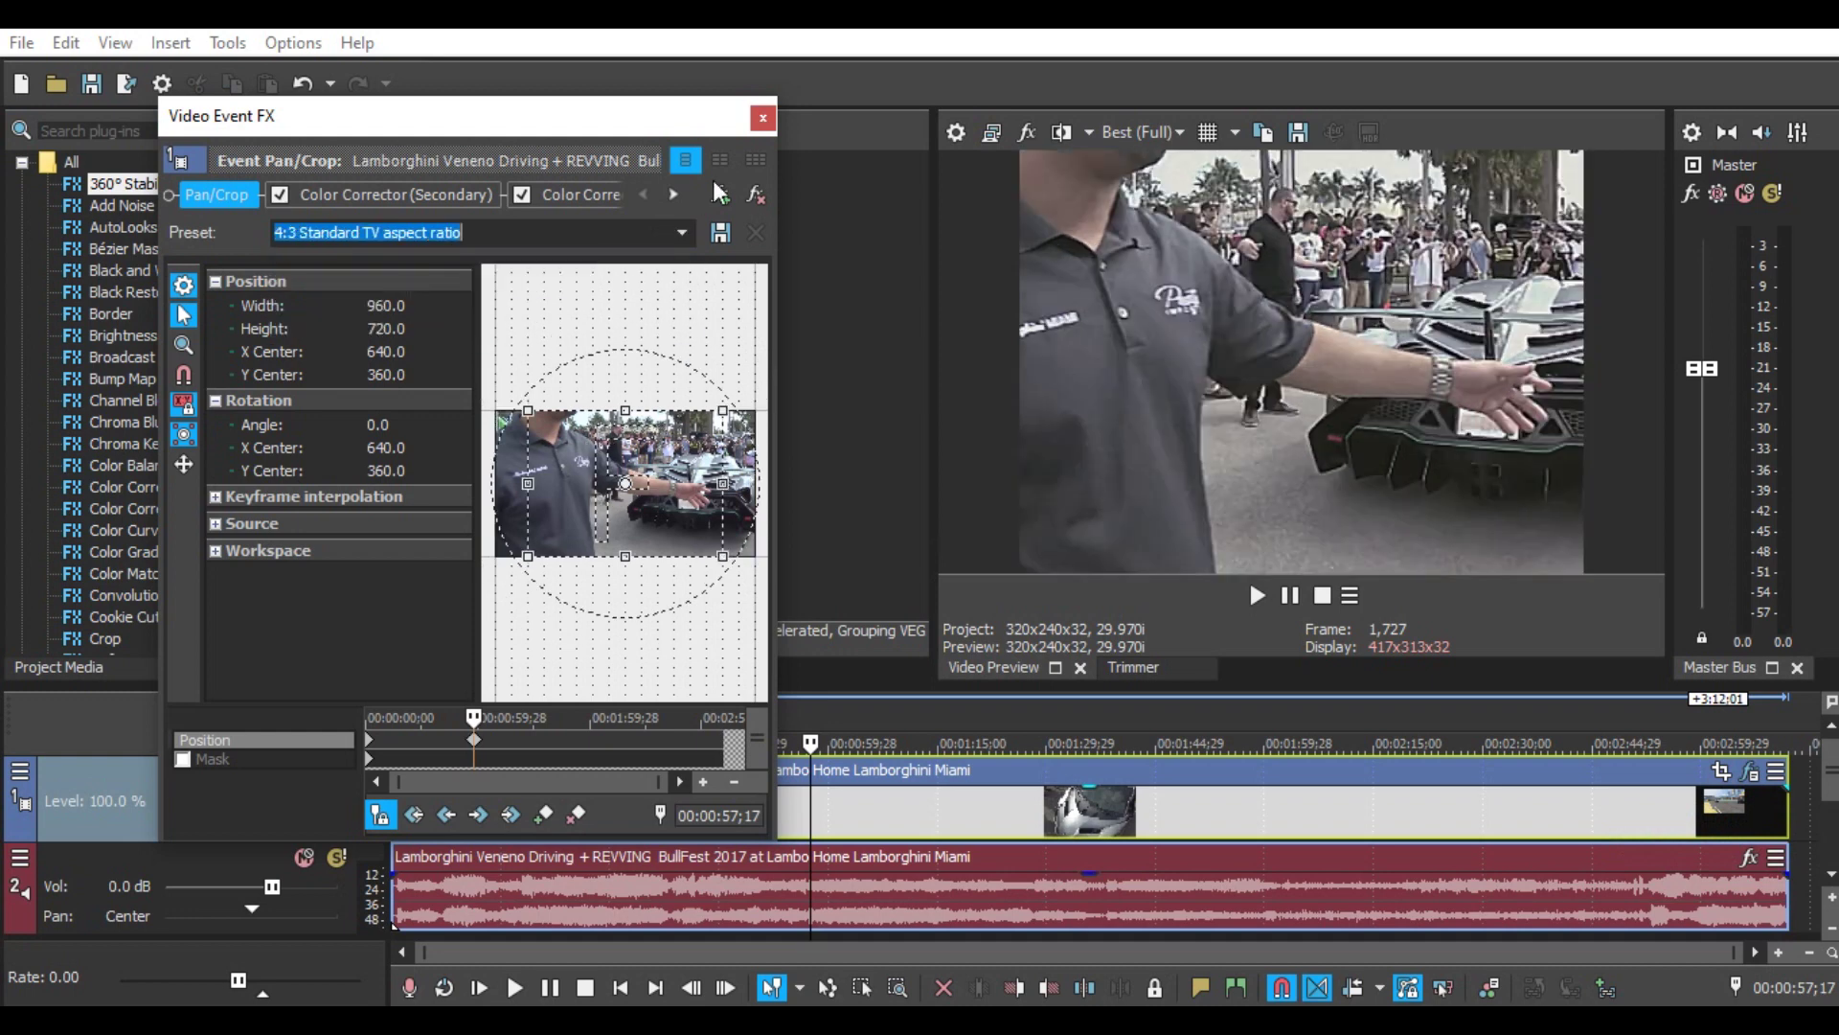
{"action": "left_click", "coordinate": [764, 117]}
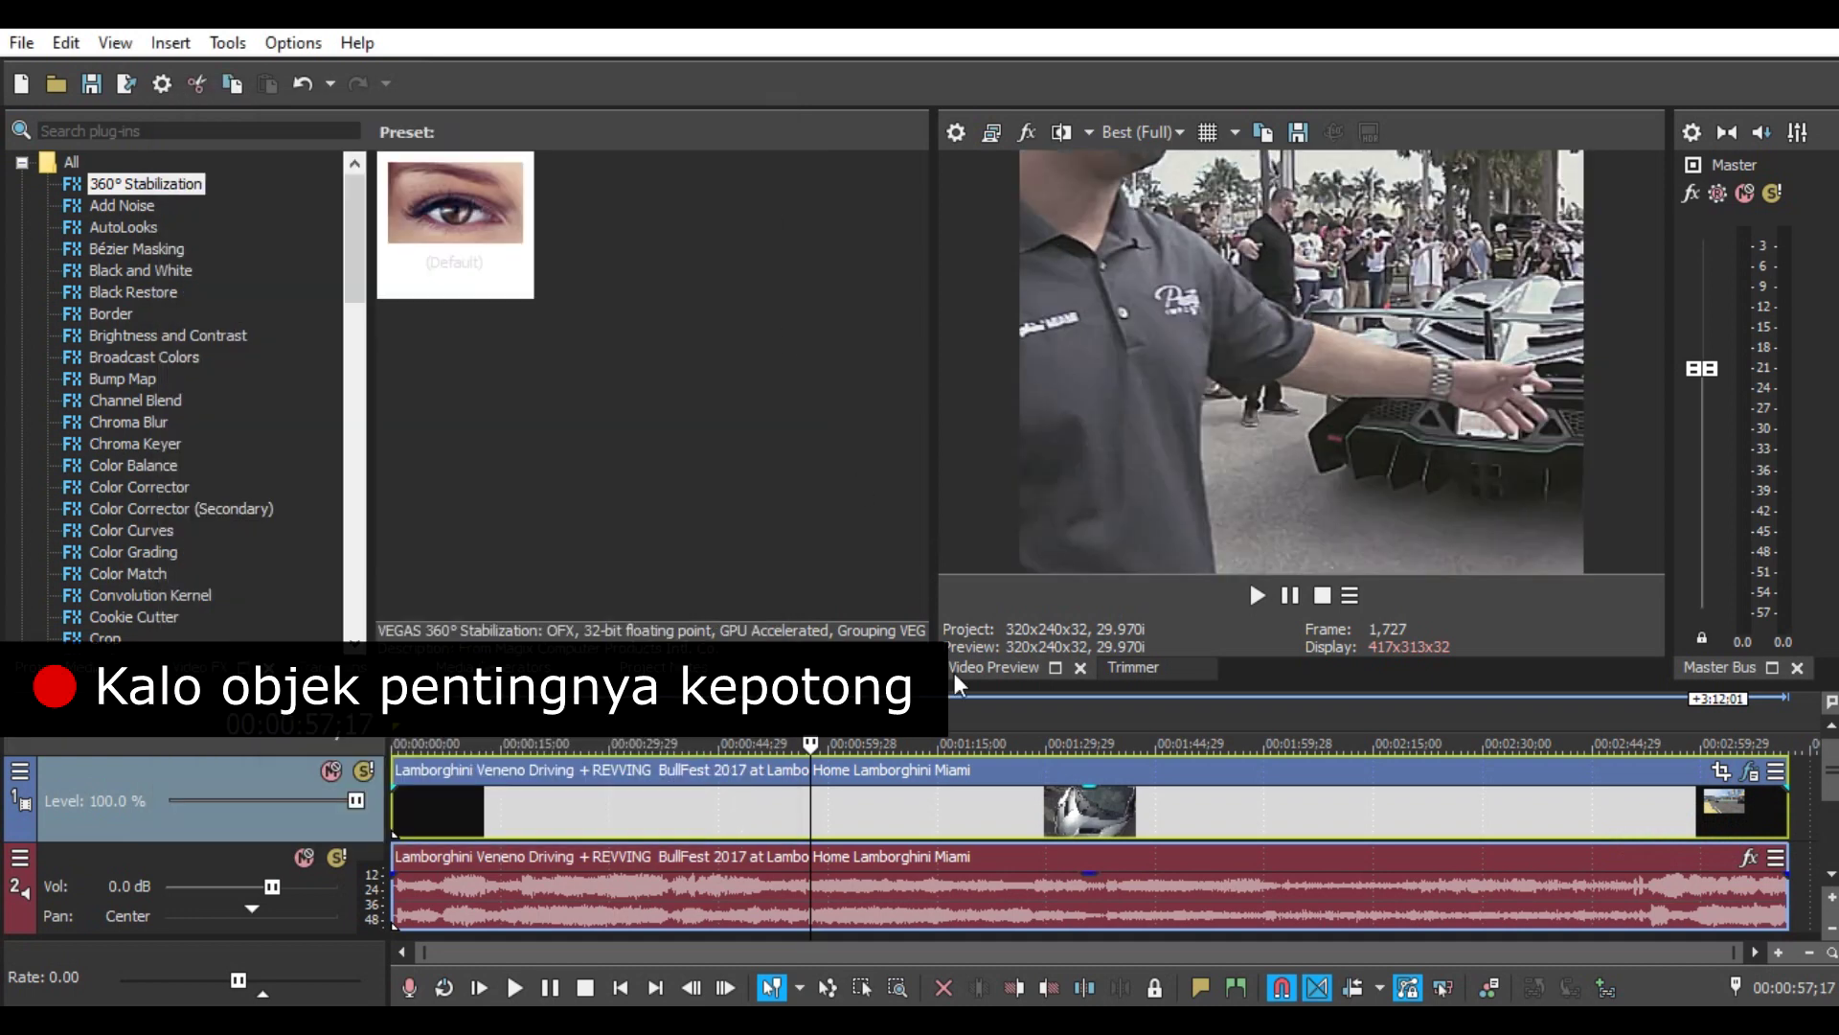
Scrub through the cropped clip at several points, ending near 00:00:18;06.
{"action": "left_click", "coordinate": [896, 818]}
{"action": "left_click", "coordinate": [931, 818]}
{"action": "left_click", "coordinate": [1010, 818]}
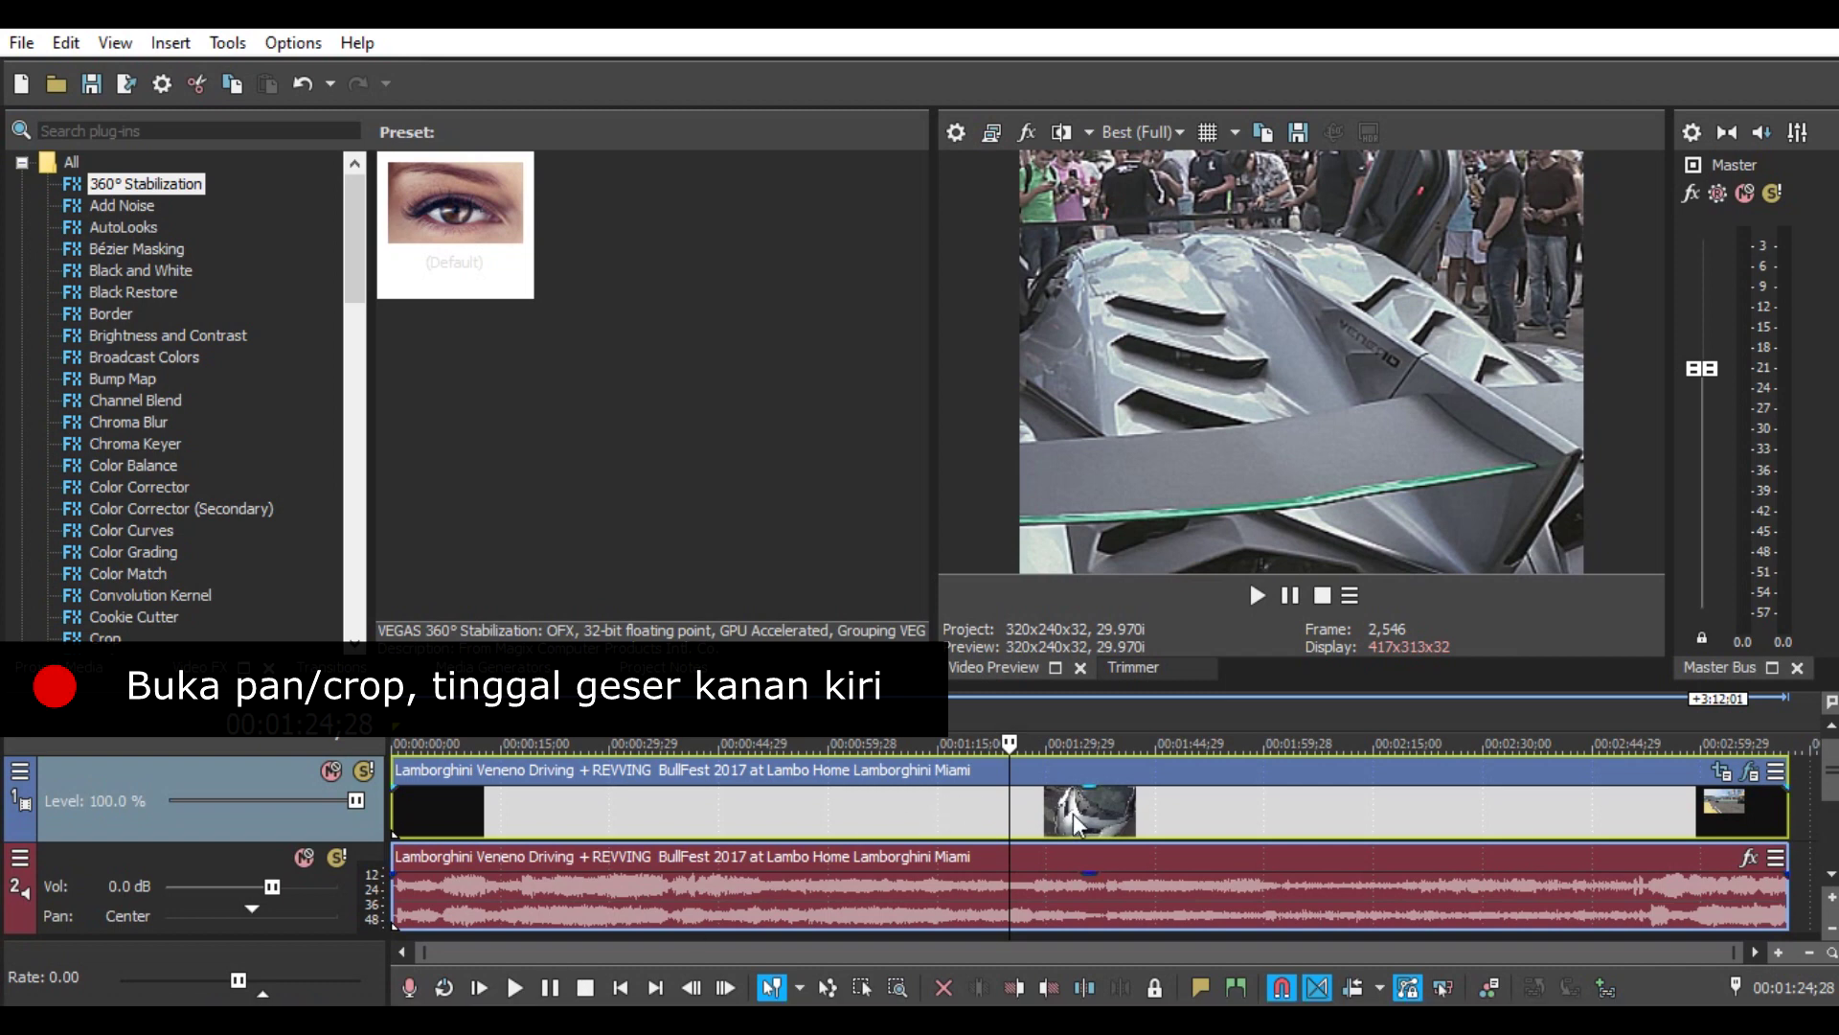
{"action": "left_click", "coordinate": [1073, 816]}
{"action": "left_click", "coordinate": [1049, 816]}
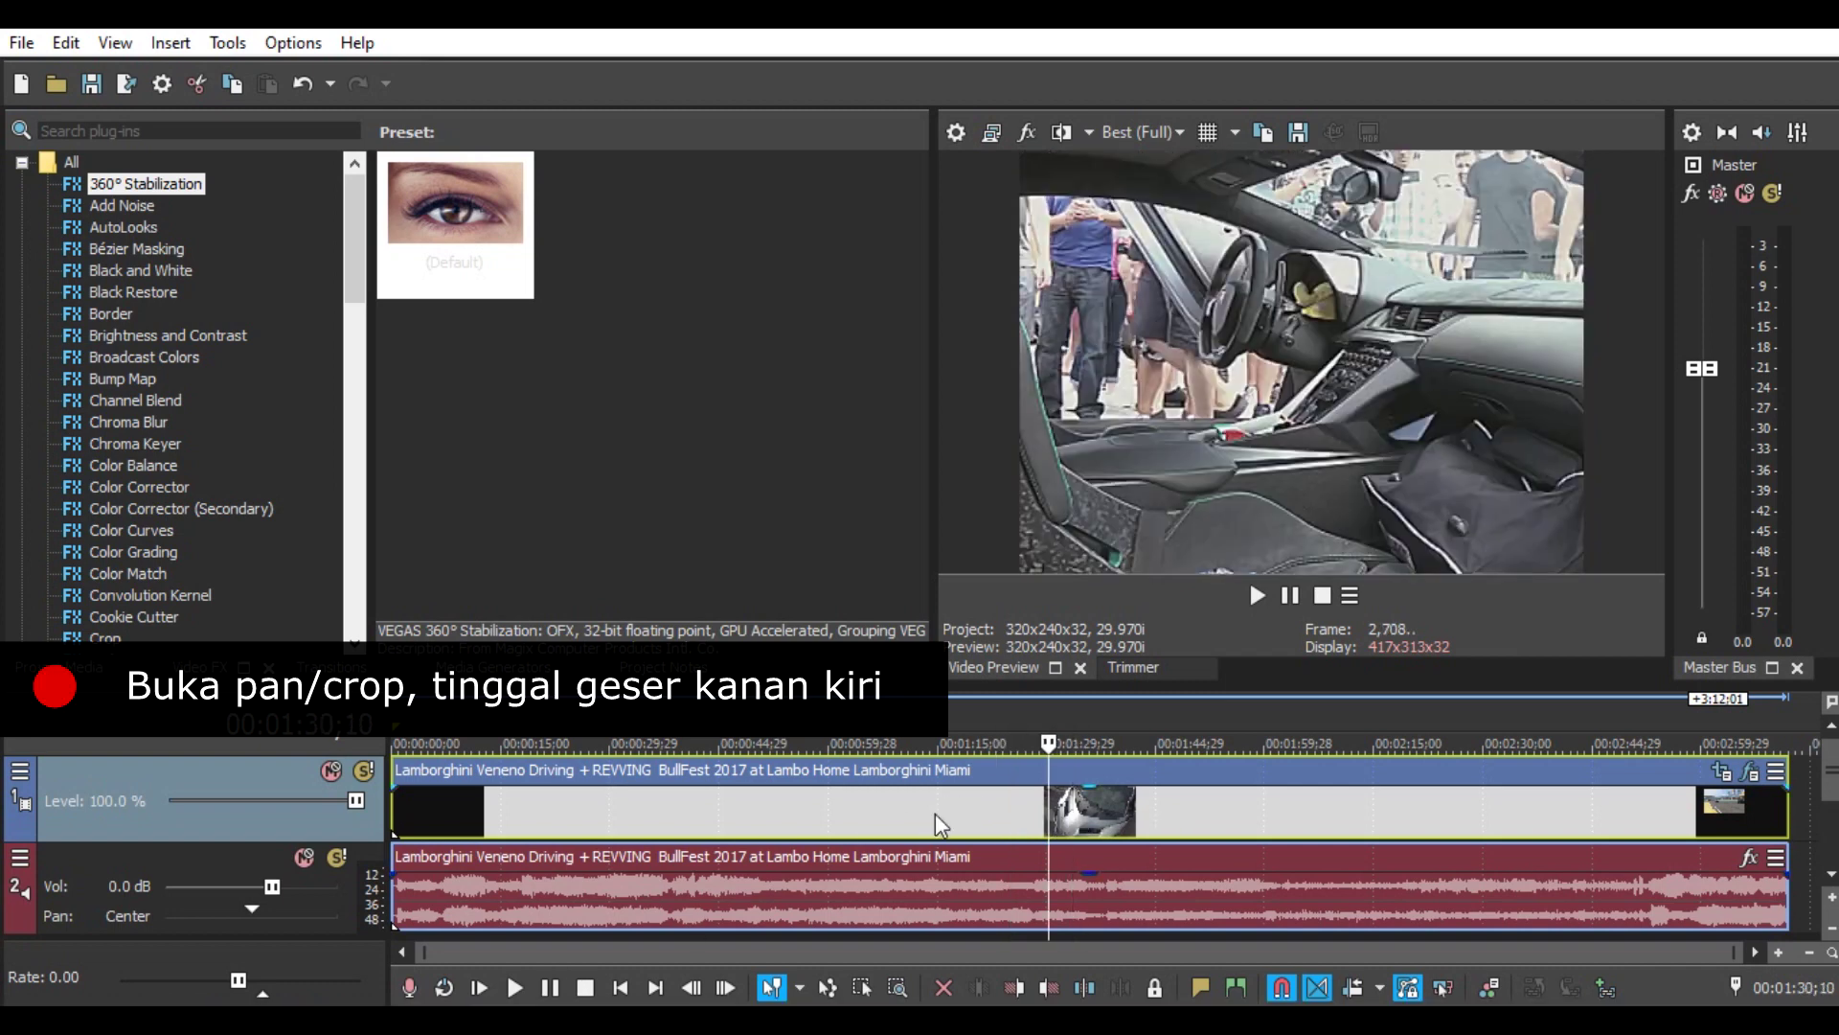
{"action": "left_click", "coordinate": [542, 828]}
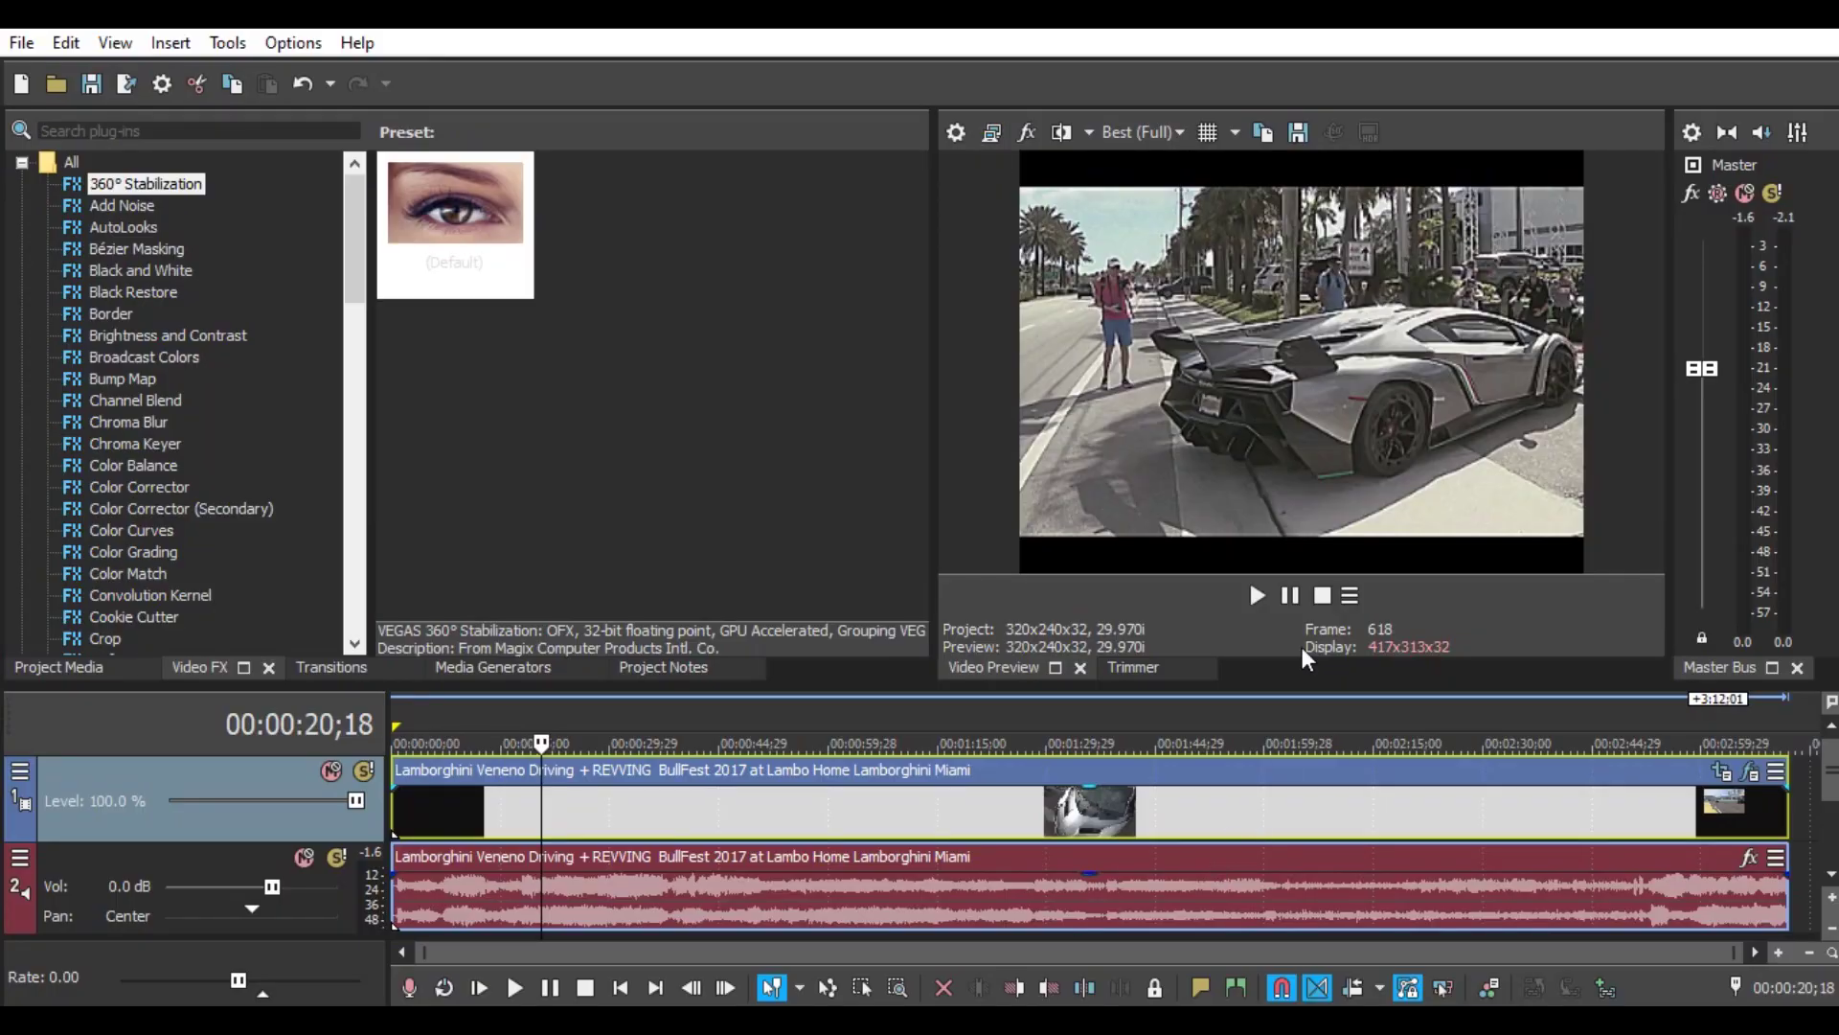
{"action": "left_click", "coordinate": [525, 797]}
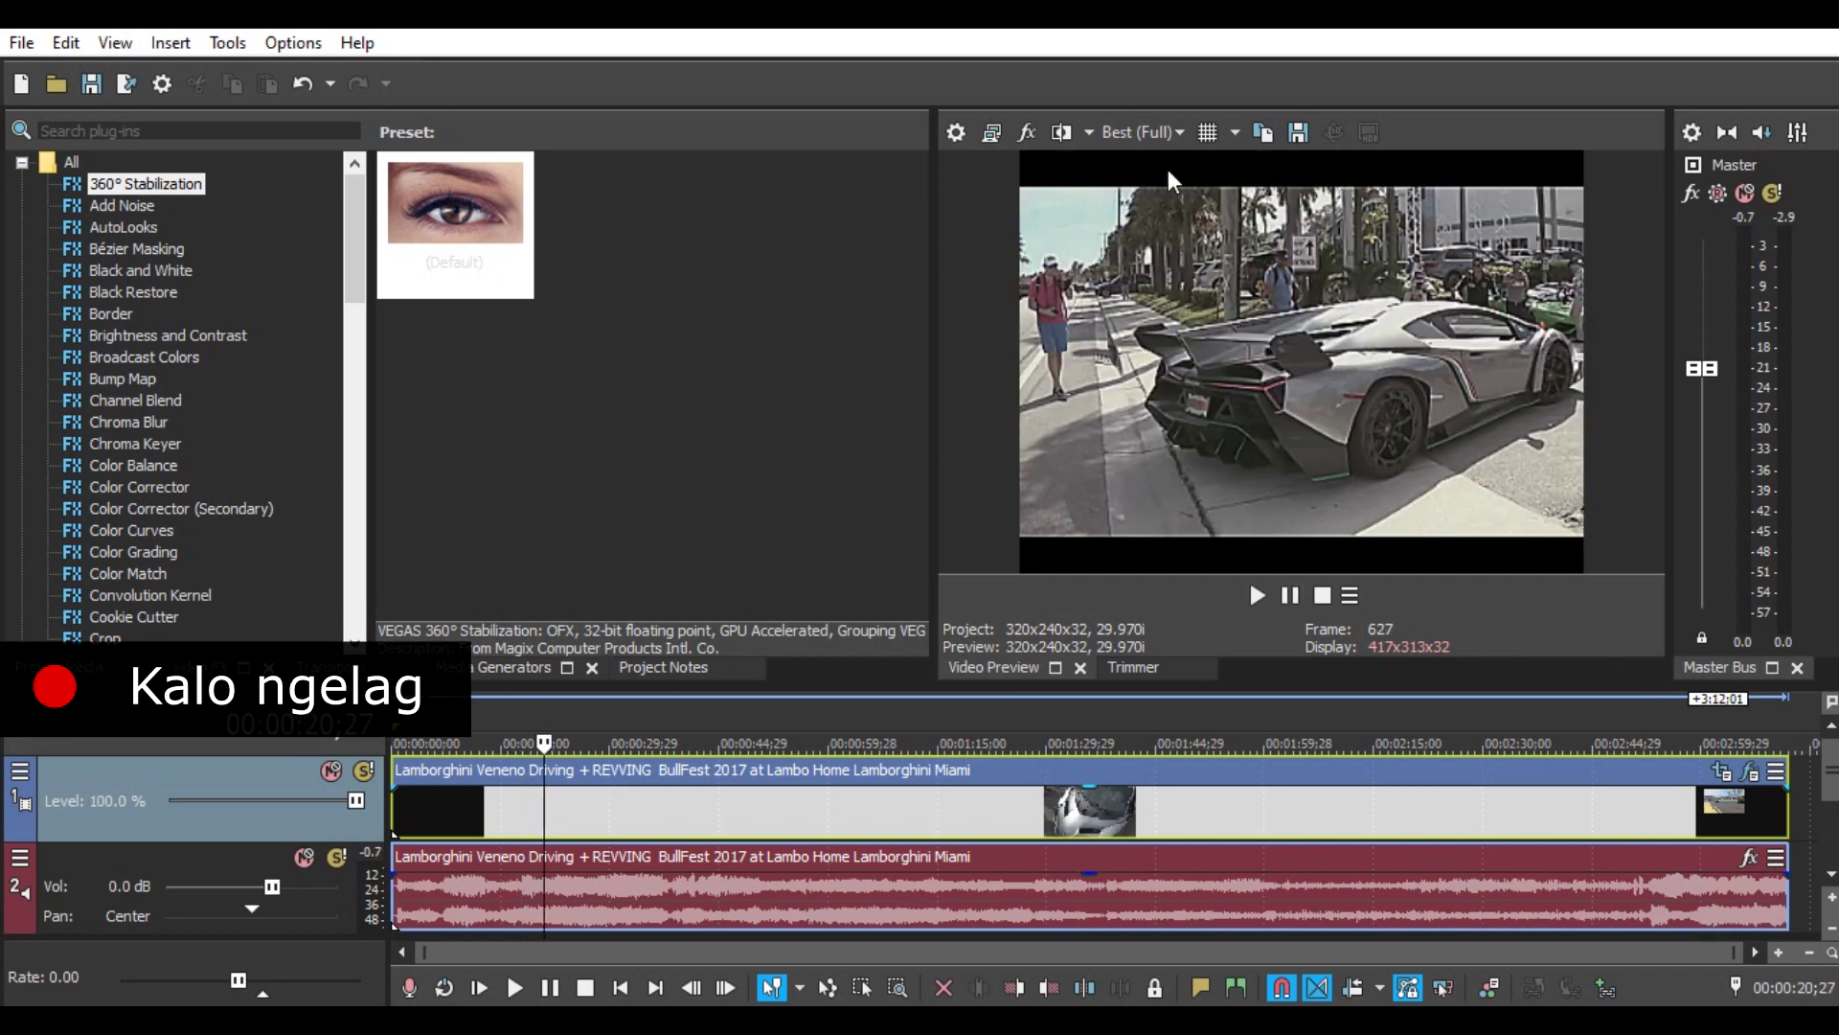
Set preview quality to Preview (Auto), jump further along the timeline, and open Render As.
{"action": "left_click", "coordinate": [1147, 133]}
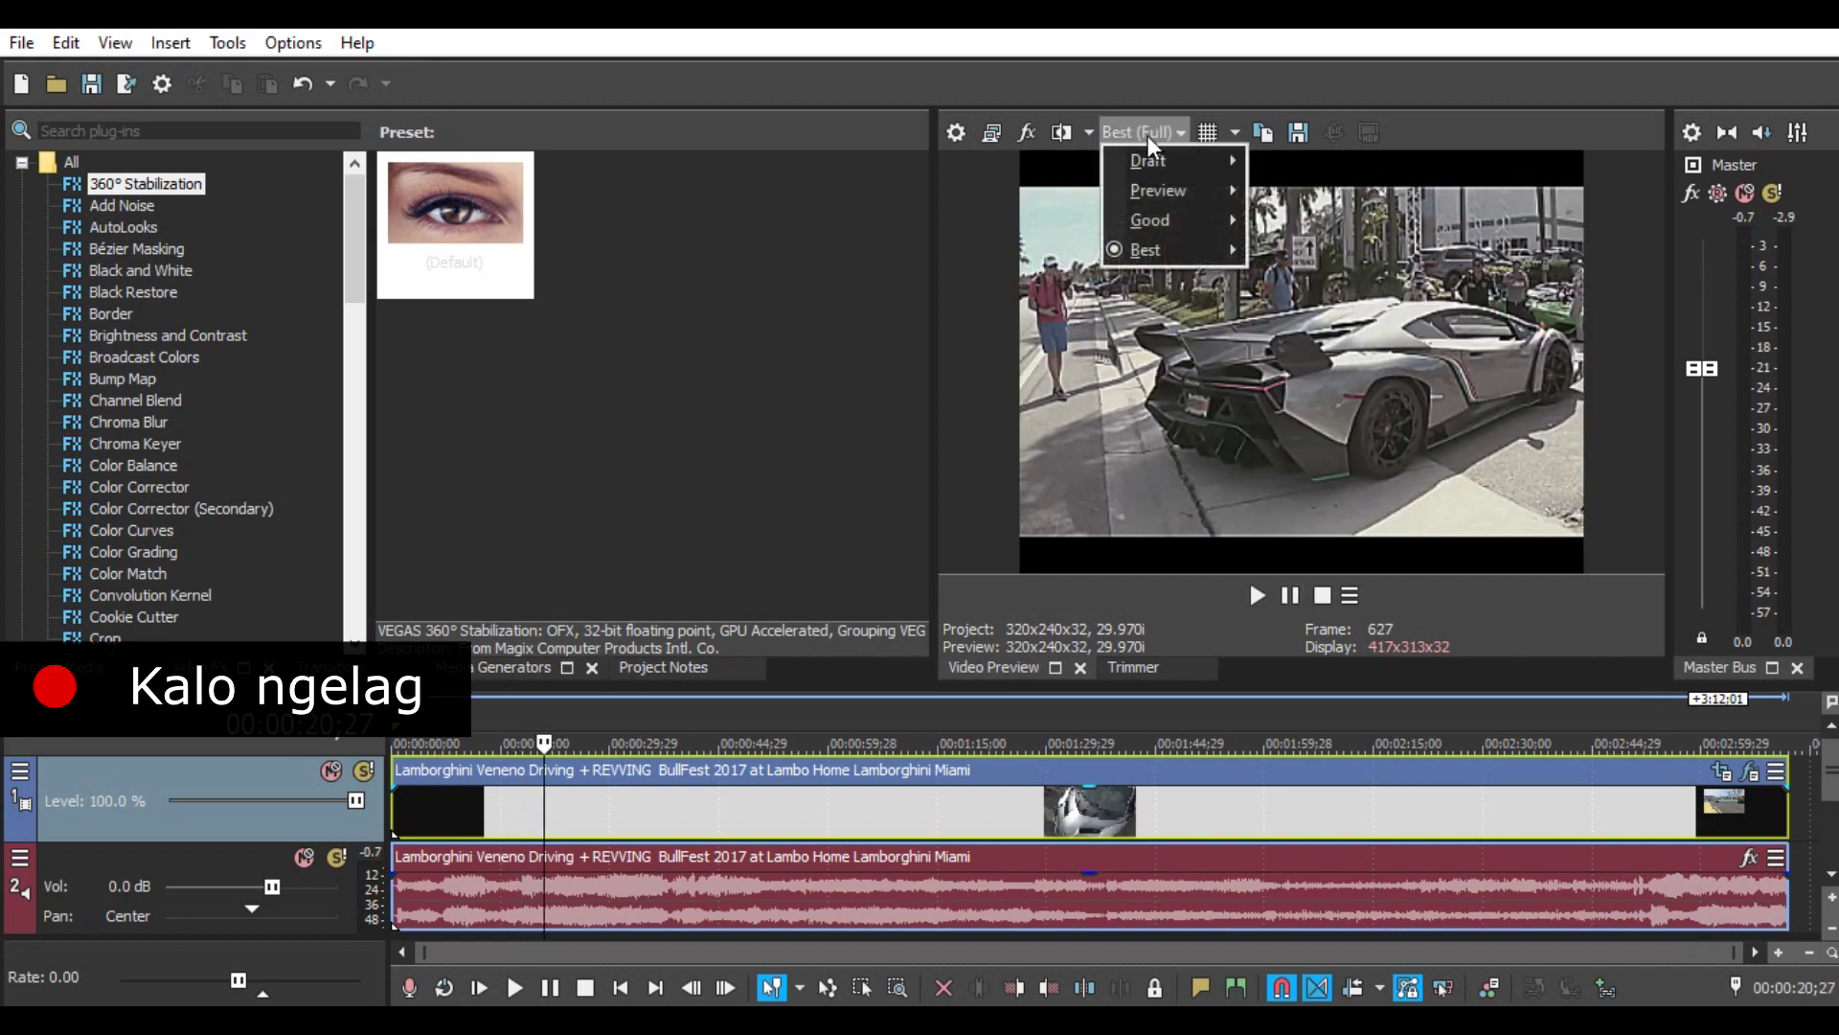
{"action": "mouse_move", "coordinate": [1146, 193]}
{"action": "left_click", "coordinate": [1329, 191]}
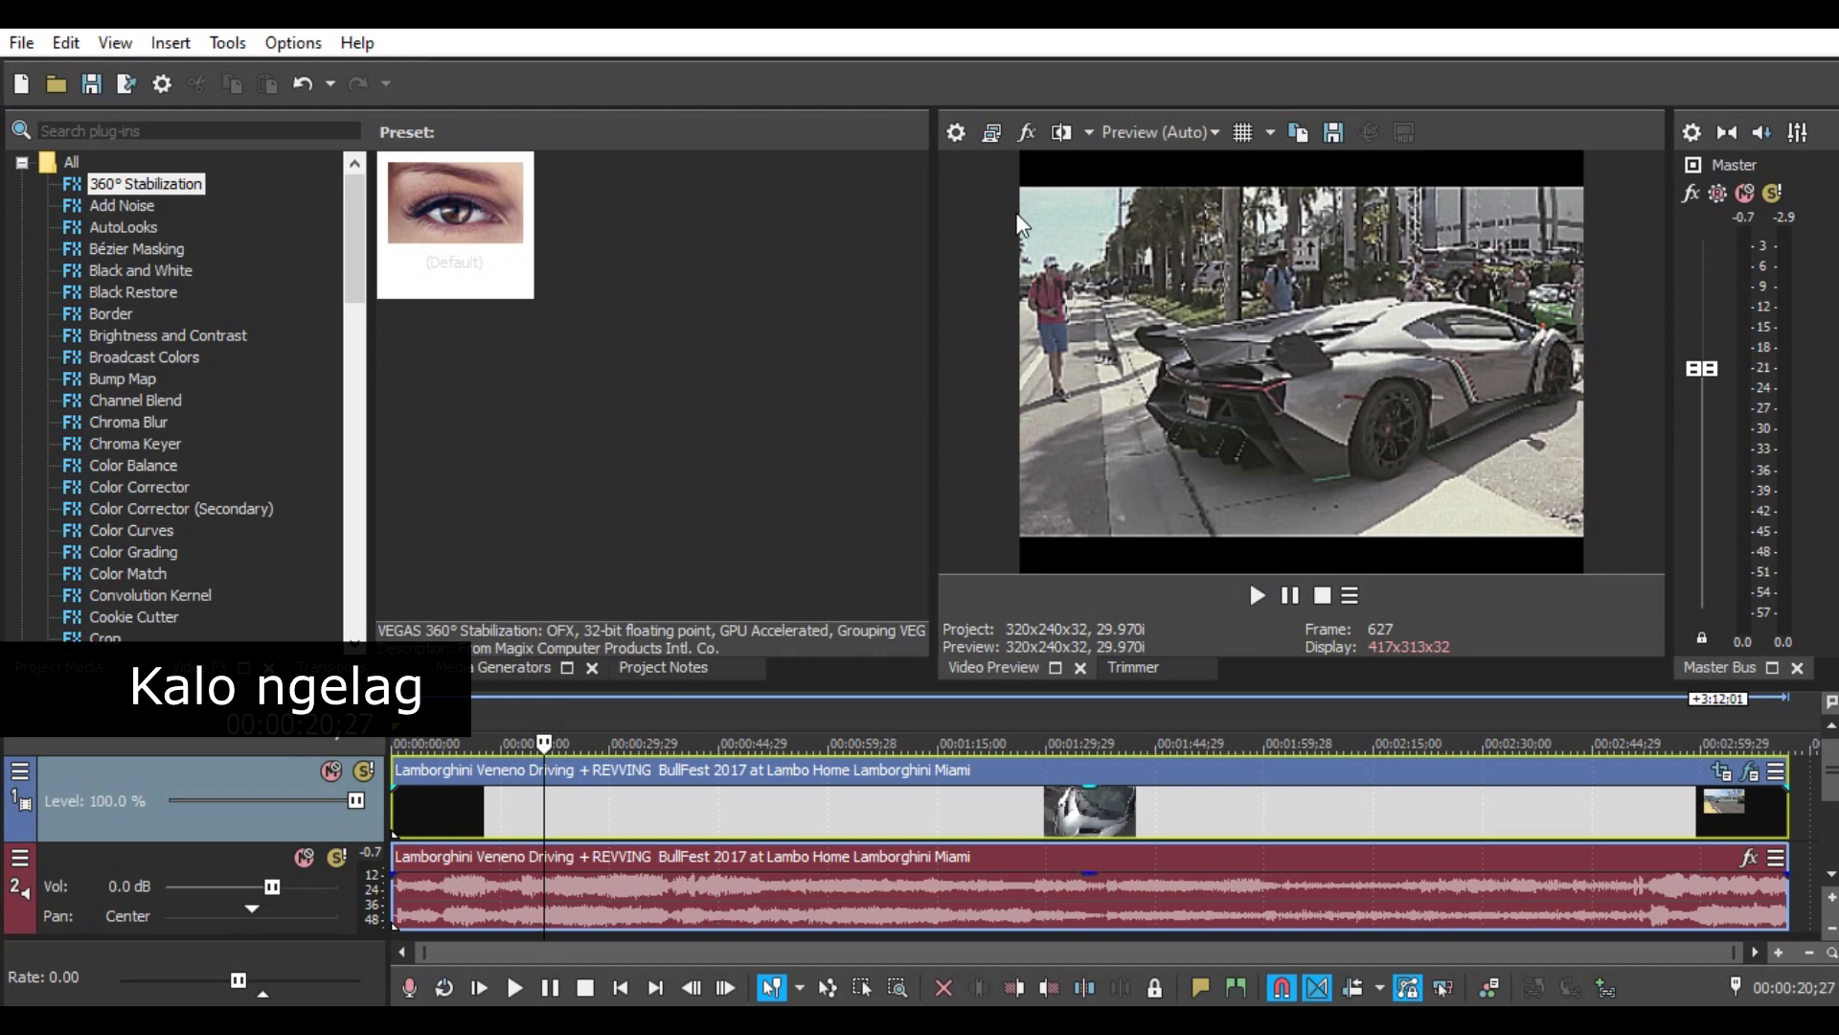
{"action": "left_click", "coordinate": [1056, 809]}
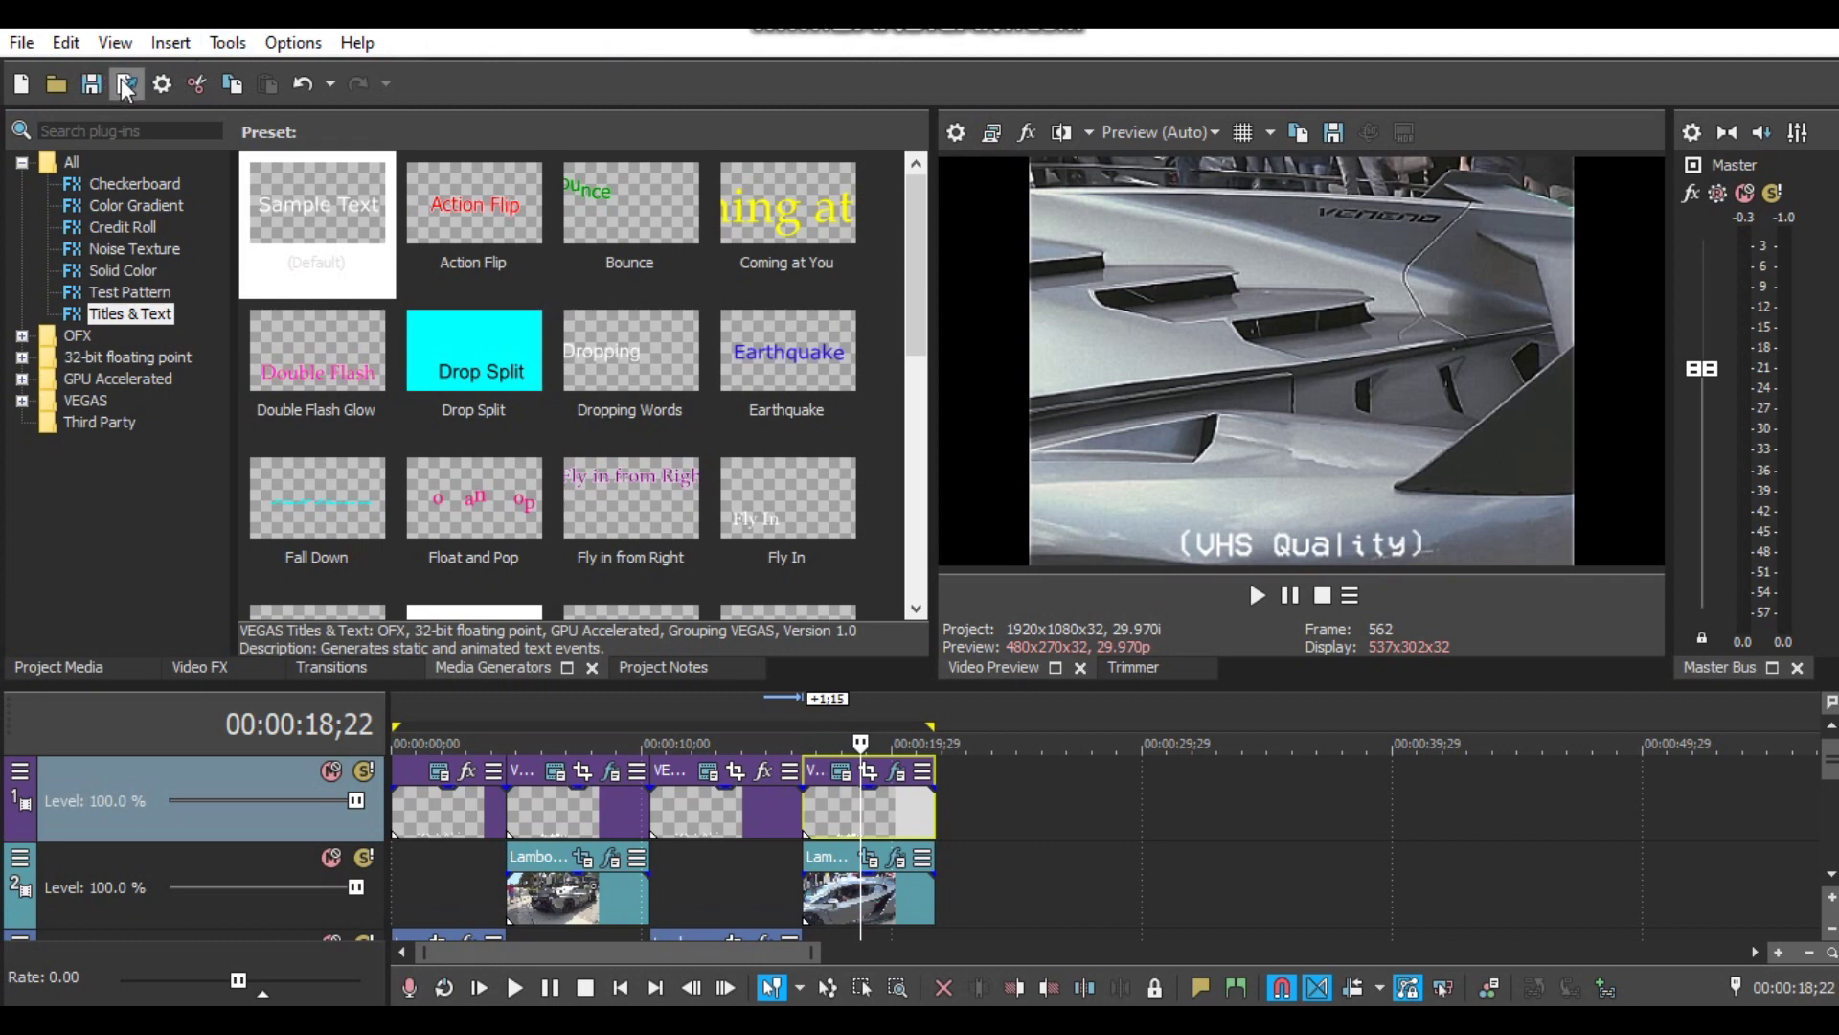
{"action": "left_click", "coordinate": [119, 84]}
Reposition the Render As dialog and select the MAGIX AVC/AAC MP4 format.
{"action": "left_click_drag", "start_coordinate": [488, 36], "coordinate": [598, 209]}
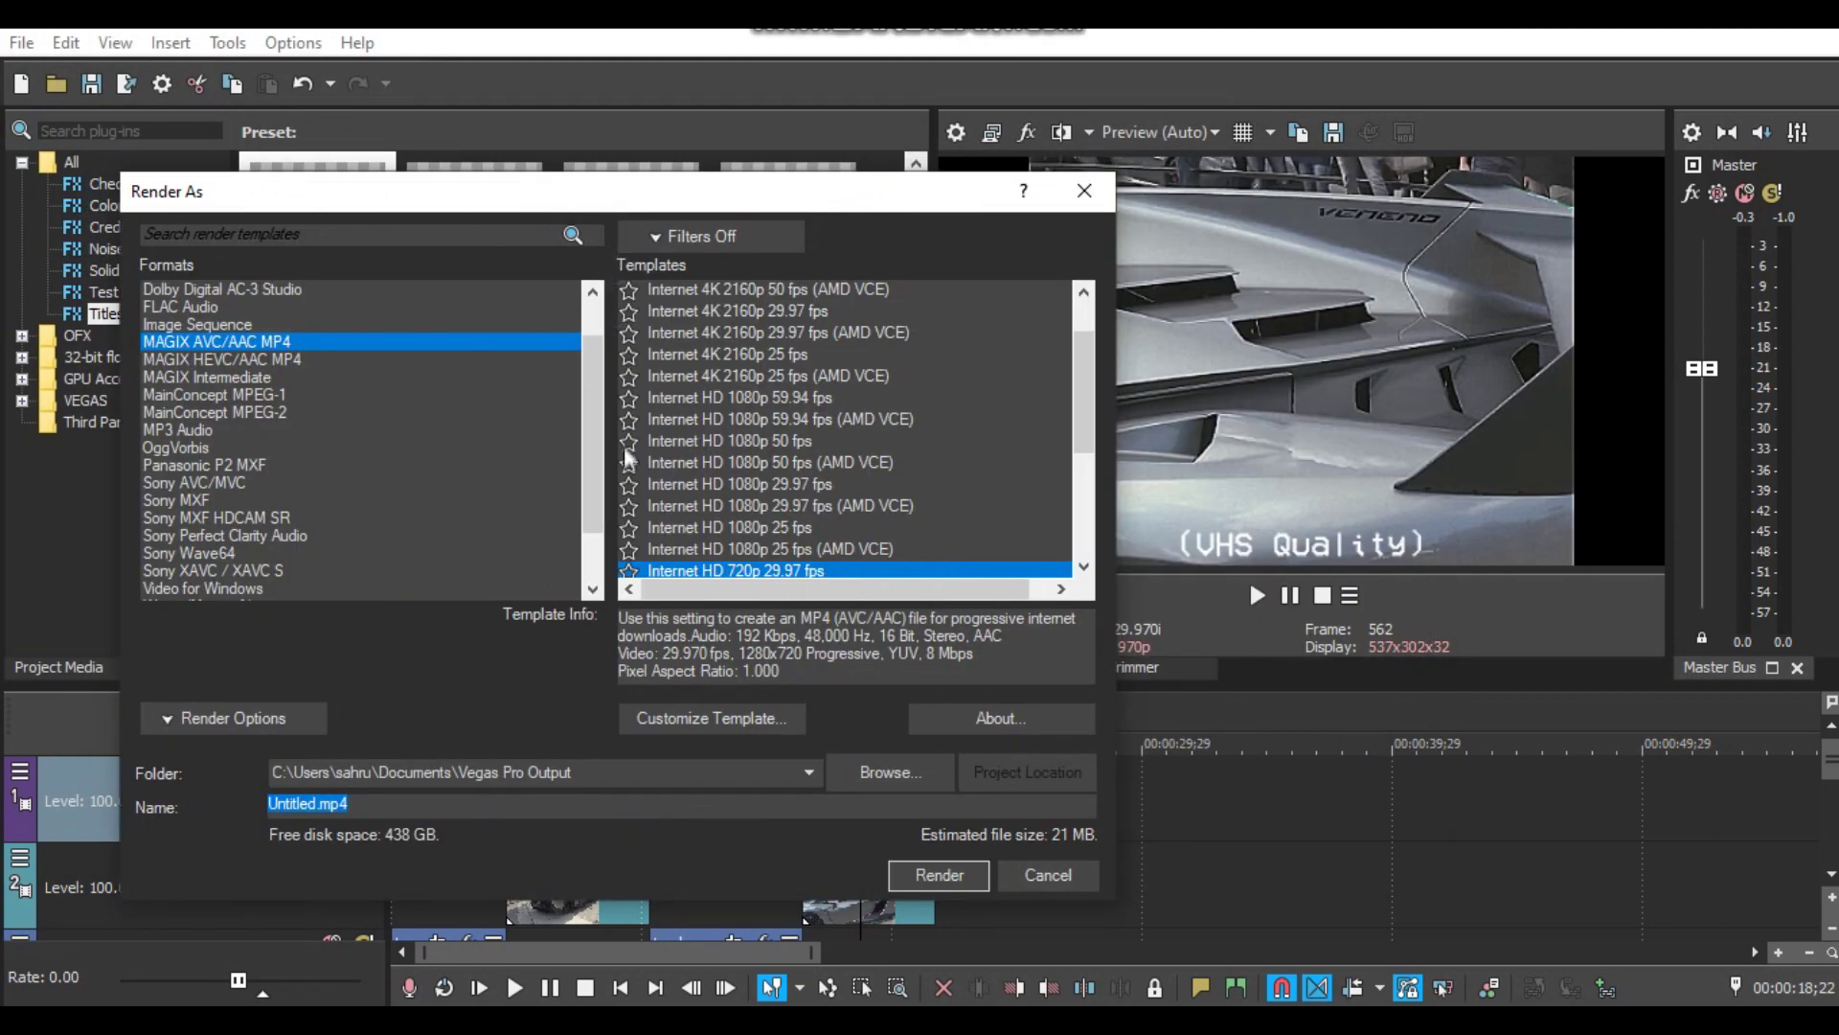
{"action": "left_click_drag", "start_coordinate": [595, 435], "coordinate": [621, 323]}
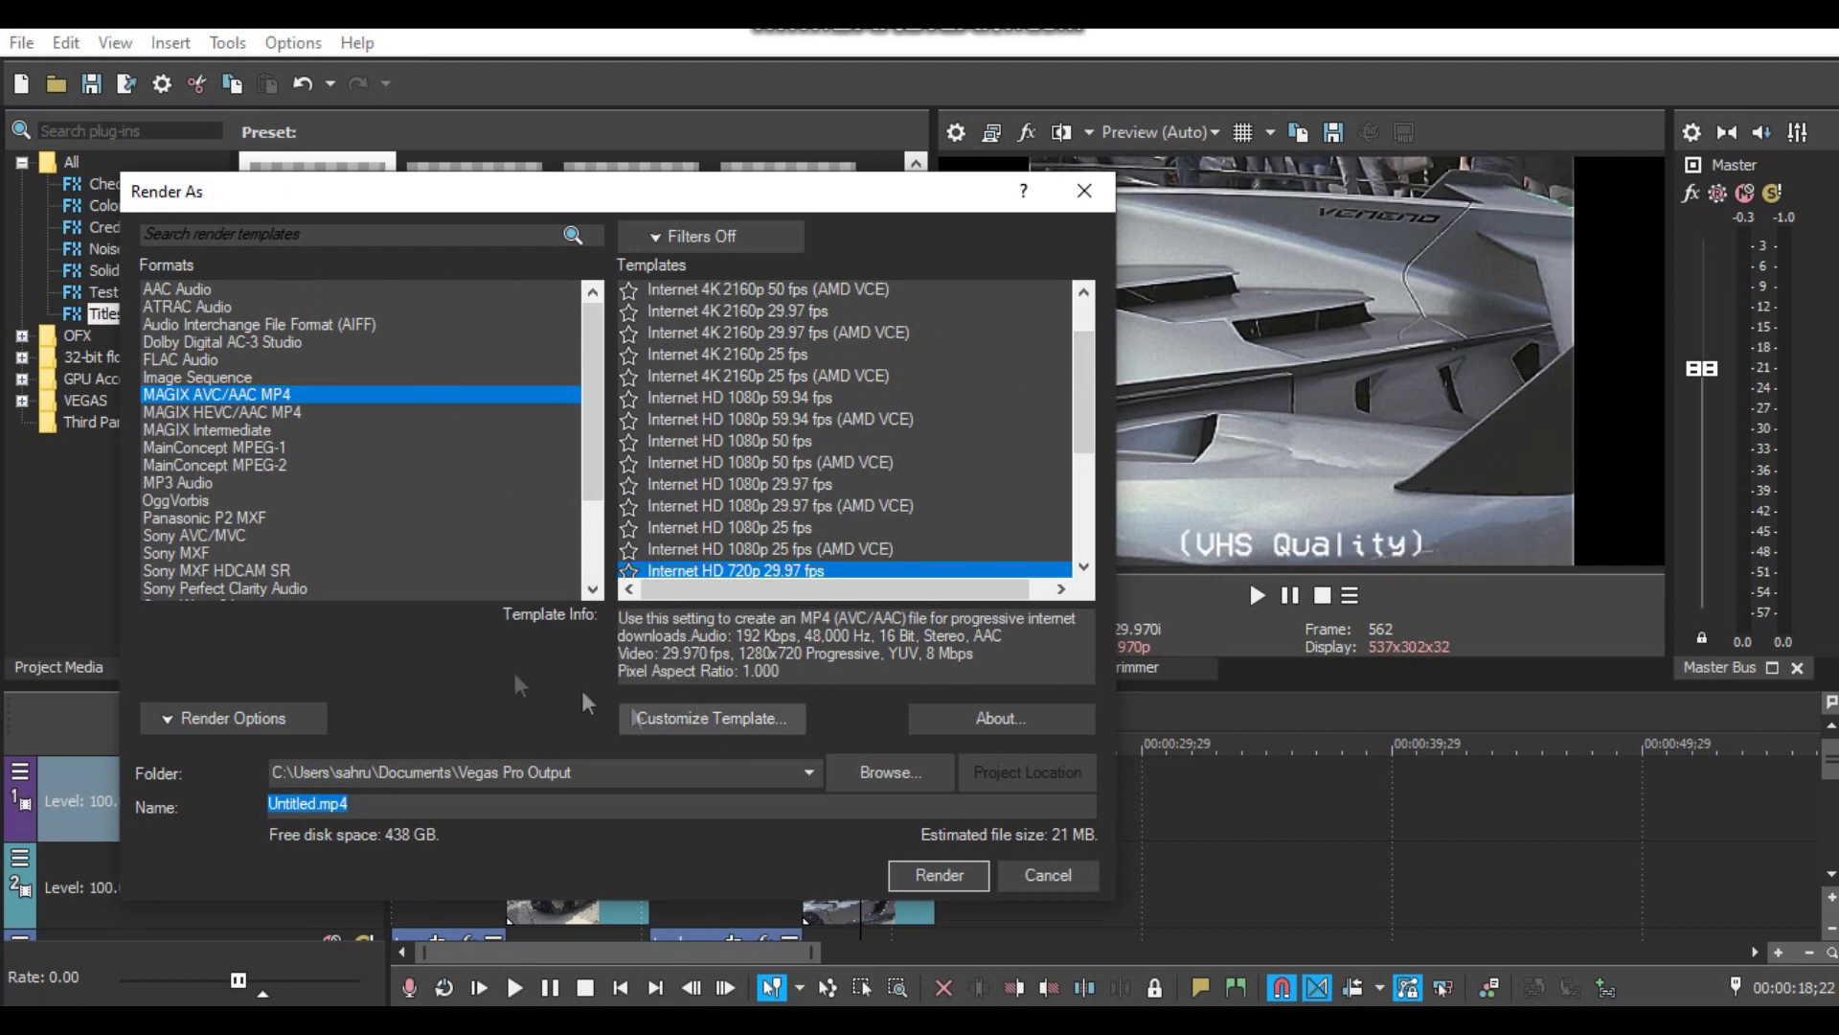
{"action": "left_click", "coordinate": [220, 395]}
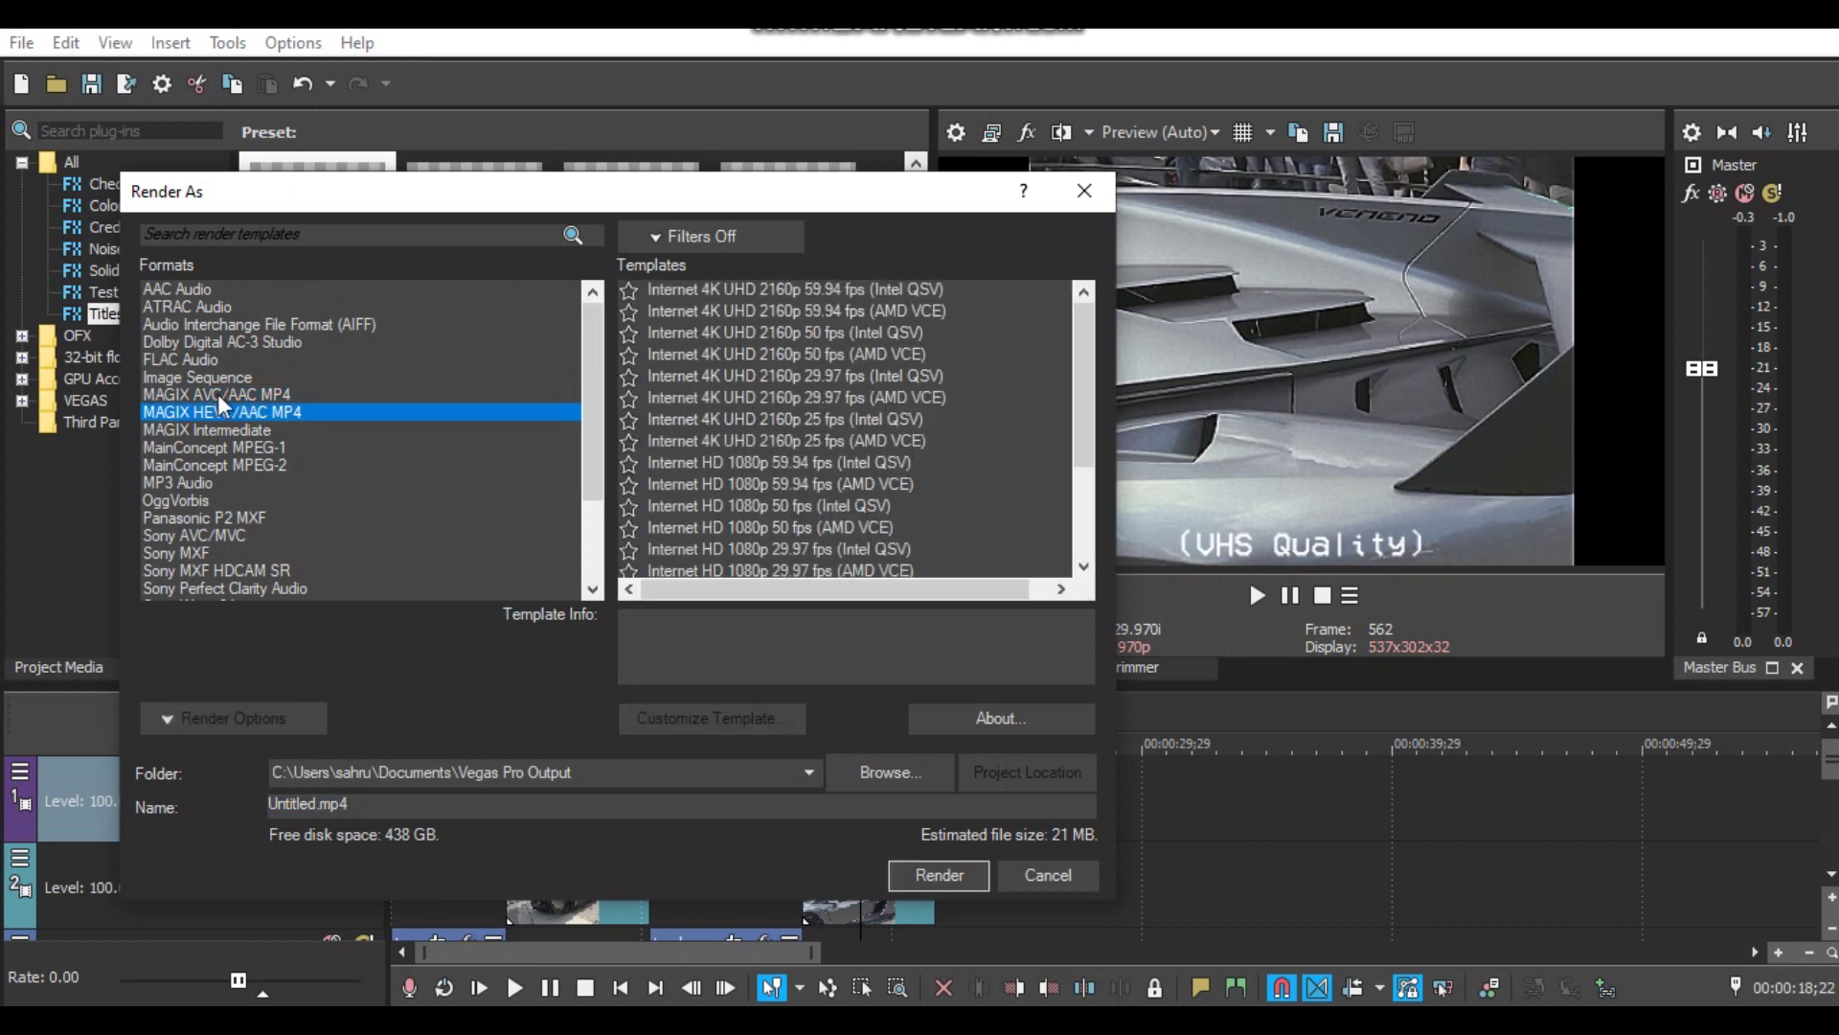
{"action": "left_click", "coordinate": [225, 588]}
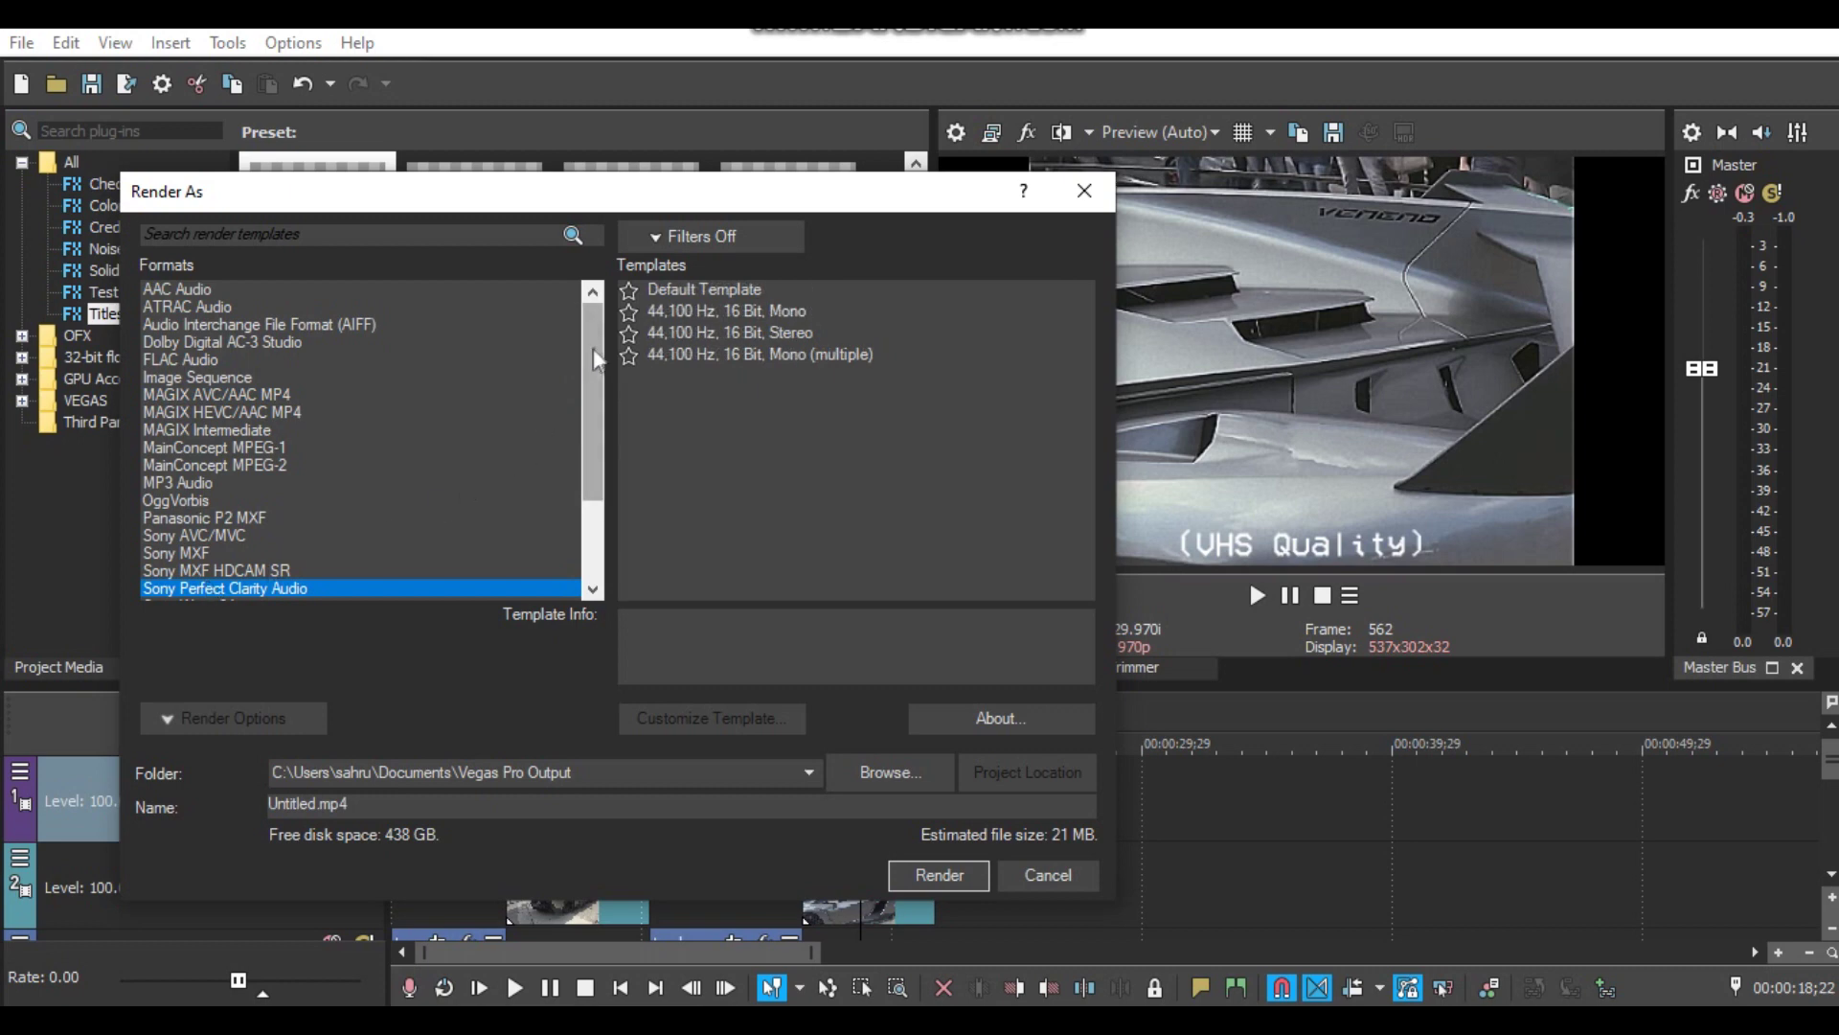
{"action": "scroll", "coordinate": [223, 586], "scroll_direction": "down", "scroll_amount": 3}
{"action": "scroll", "coordinate": [223, 587], "scroll_direction": "up", "scroll_amount": 3}
{"action": "left_click", "coordinate": [222, 570]}
{"action": "left_click", "coordinate": [230, 412]}
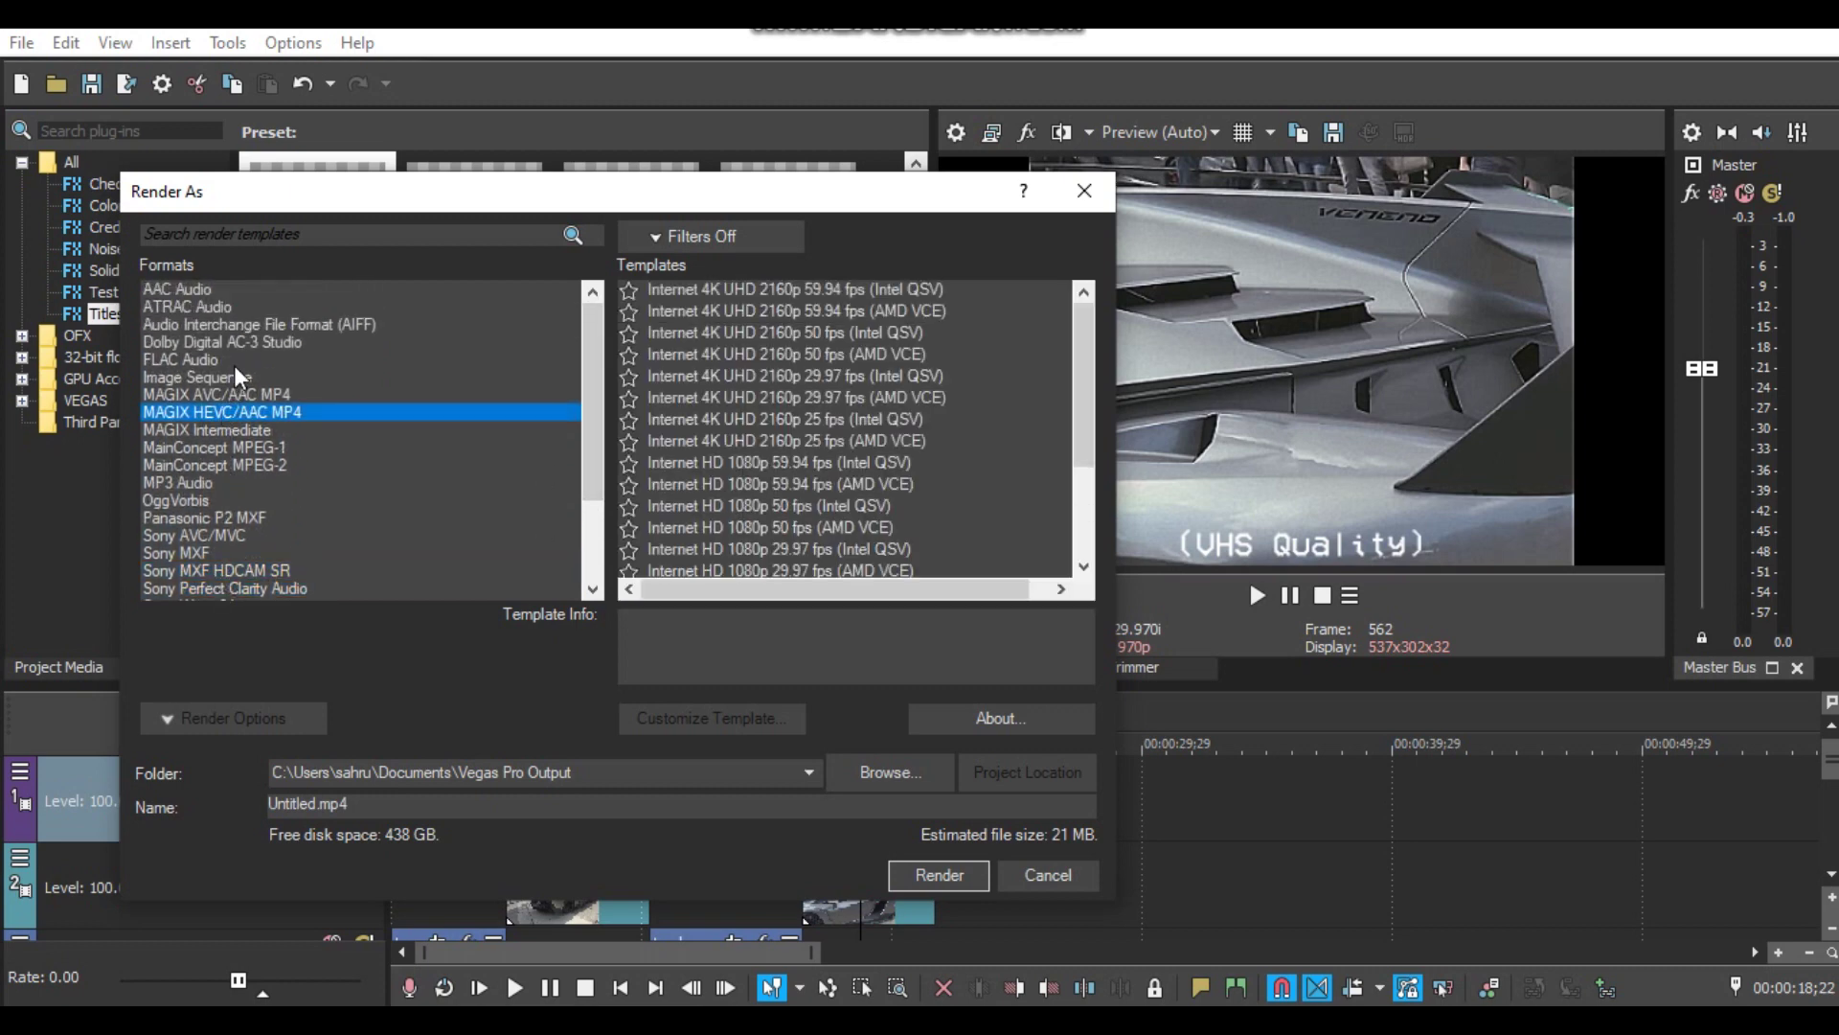
{"action": "left_click", "coordinate": [234, 394]}
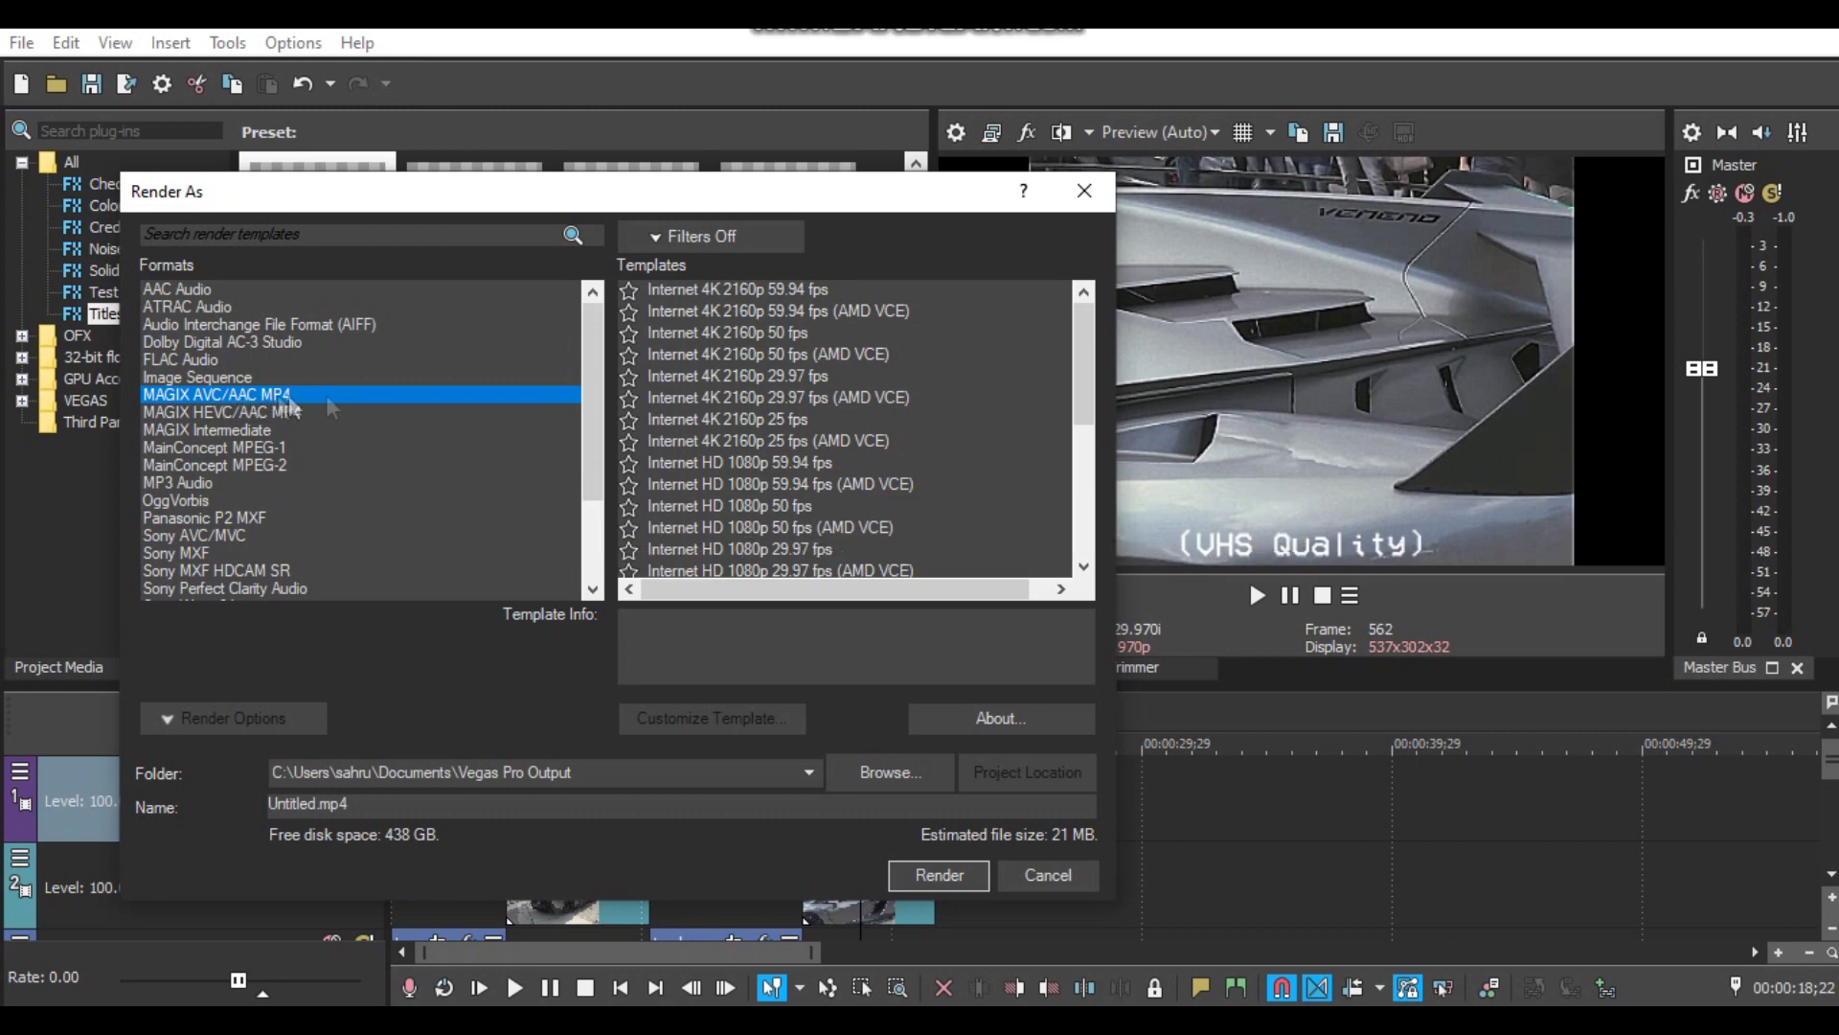
Pick the Internet 4K 2160p 29.97 fps (AMD VCE) template and open it for customising.
{"action": "left_click", "coordinate": [835, 399]}
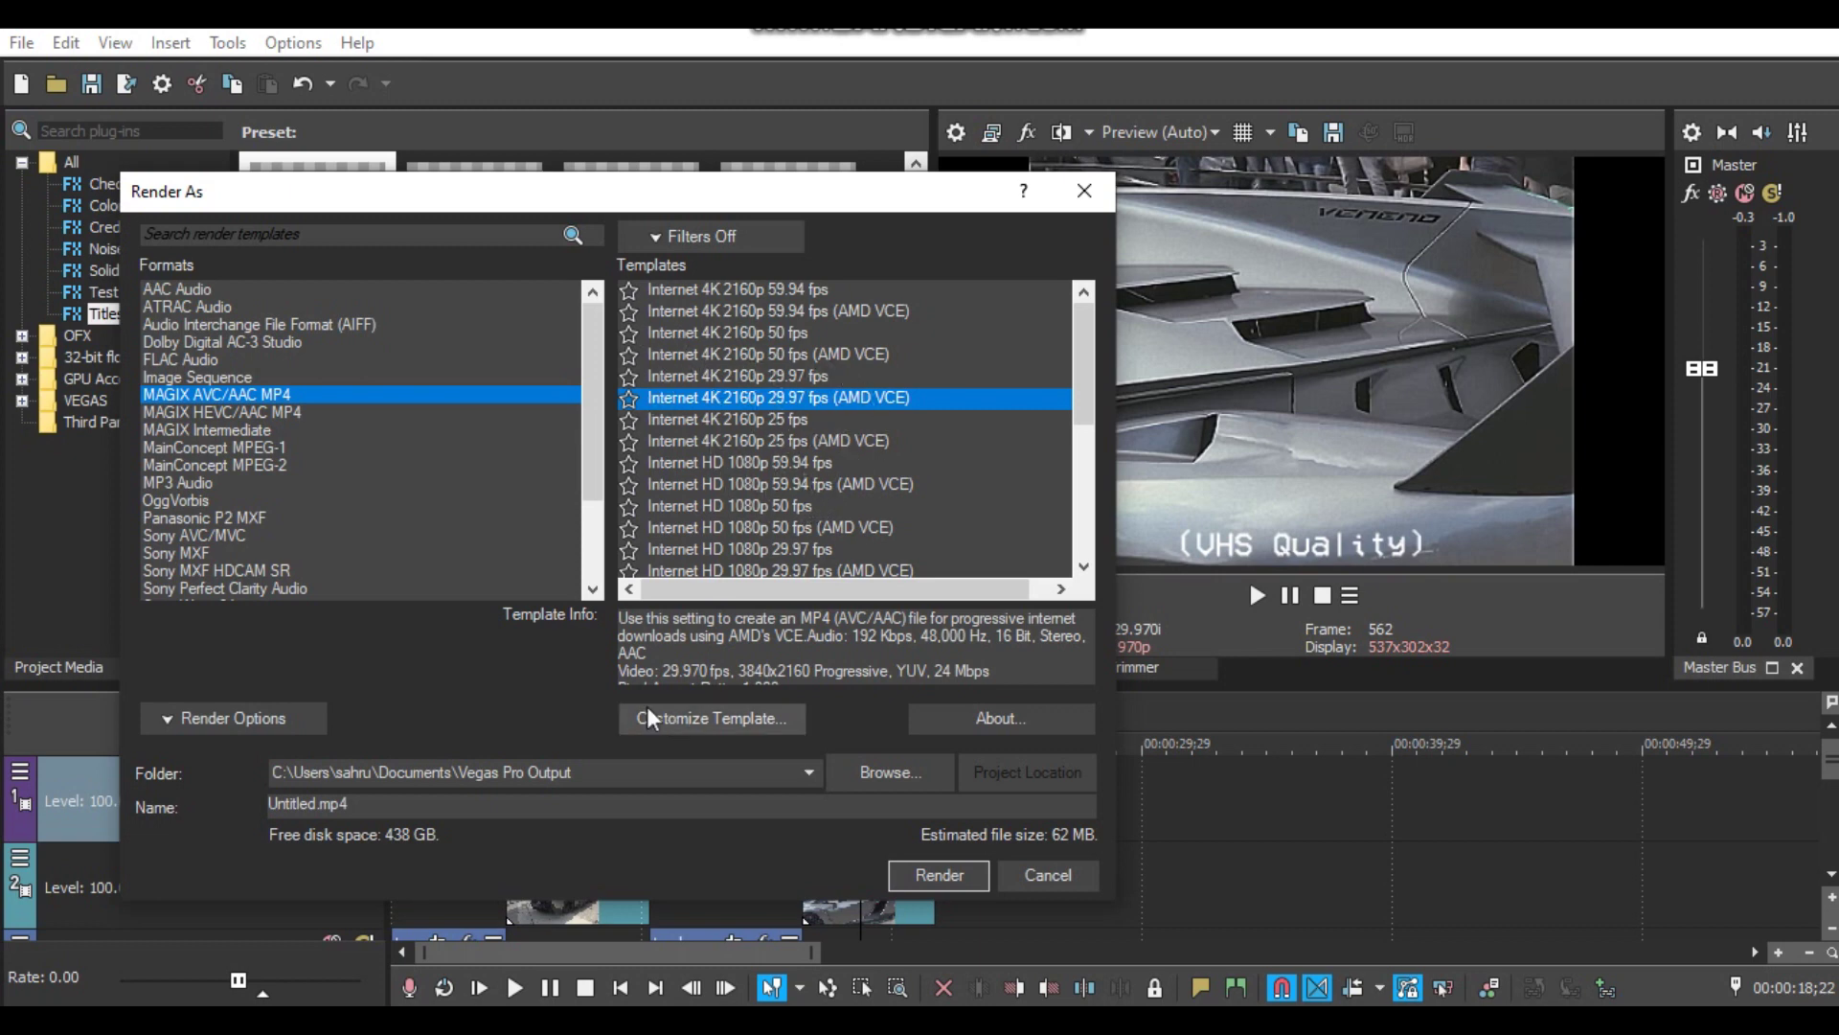
{"action": "left_click", "coordinate": [709, 719]}
{"action": "left_click", "coordinate": [547, 41]}
Rename the template to 'VHS hi8 29.97 fps', removing the 4K resolution and (AMD VCE) text.
{"action": "left_click_drag", "start_coordinate": [566, 31], "coordinate": [477, 55]}
{"action": "key", "text": "Delete"}
{"action": "key", "text": "Delete"}
{"action": "key", "text": "Delete"}
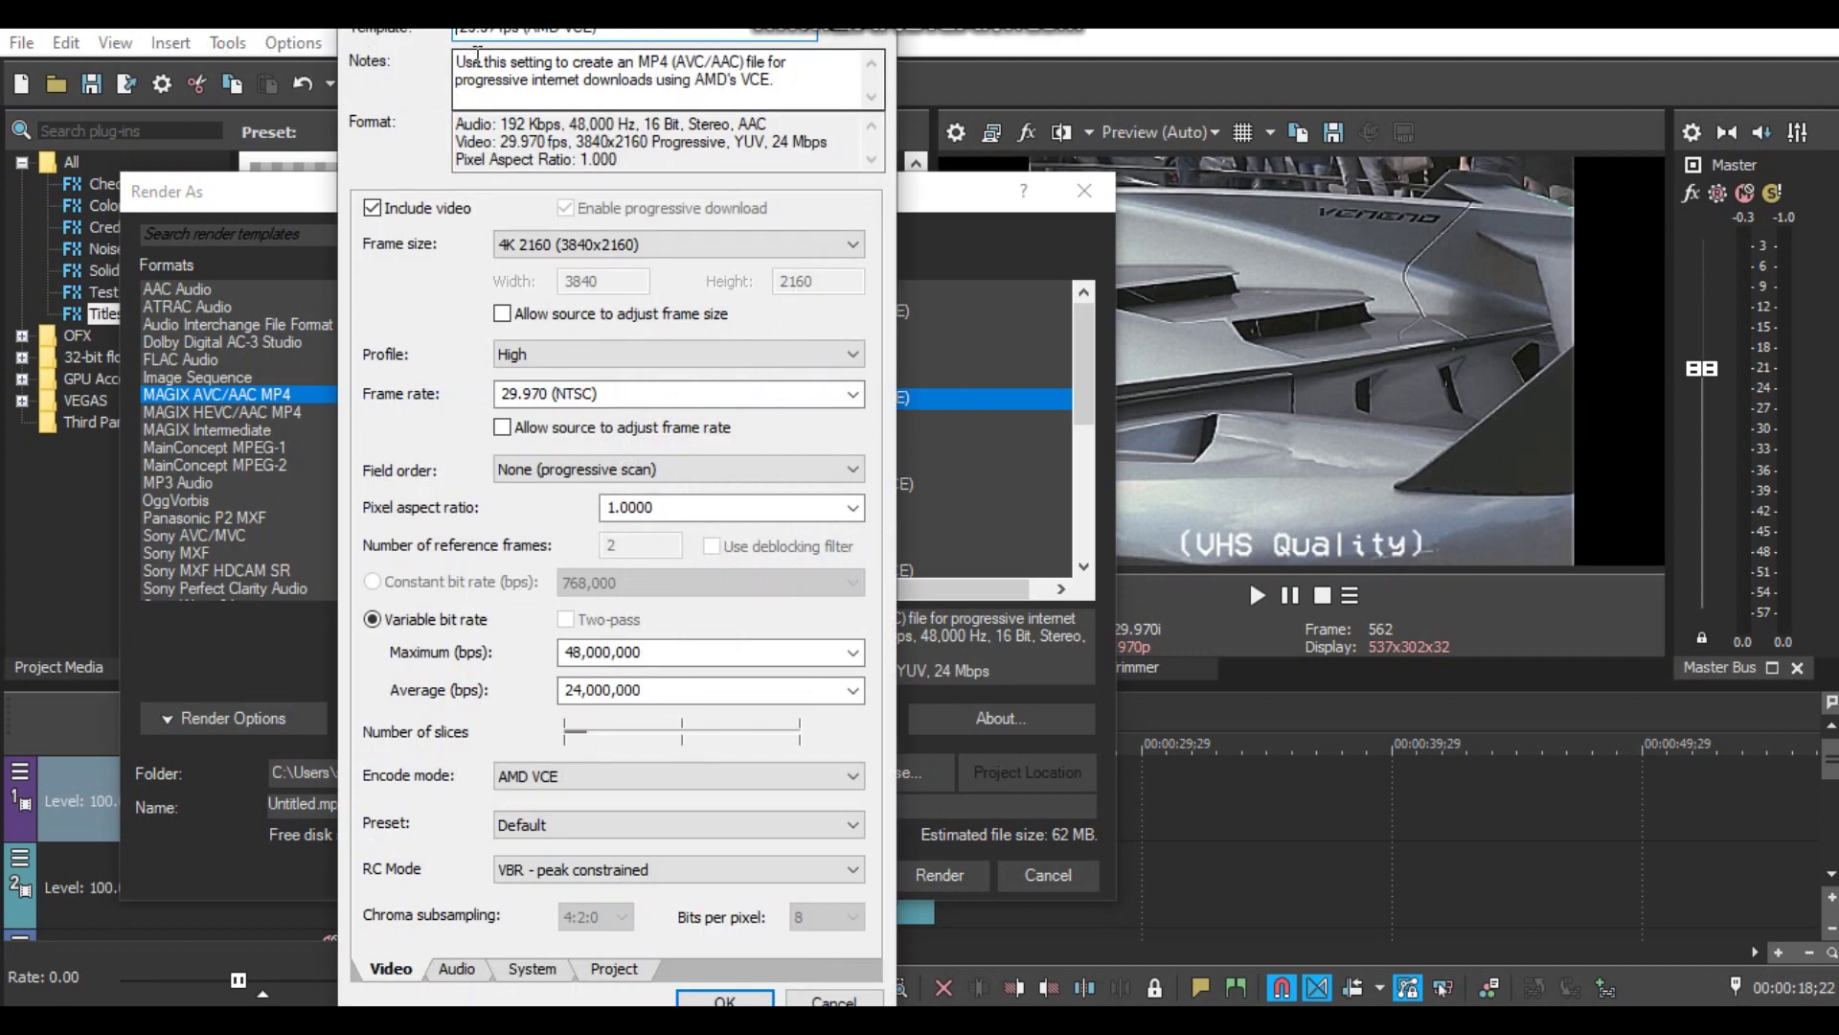
{"action": "type", "text": "VHS HD"}
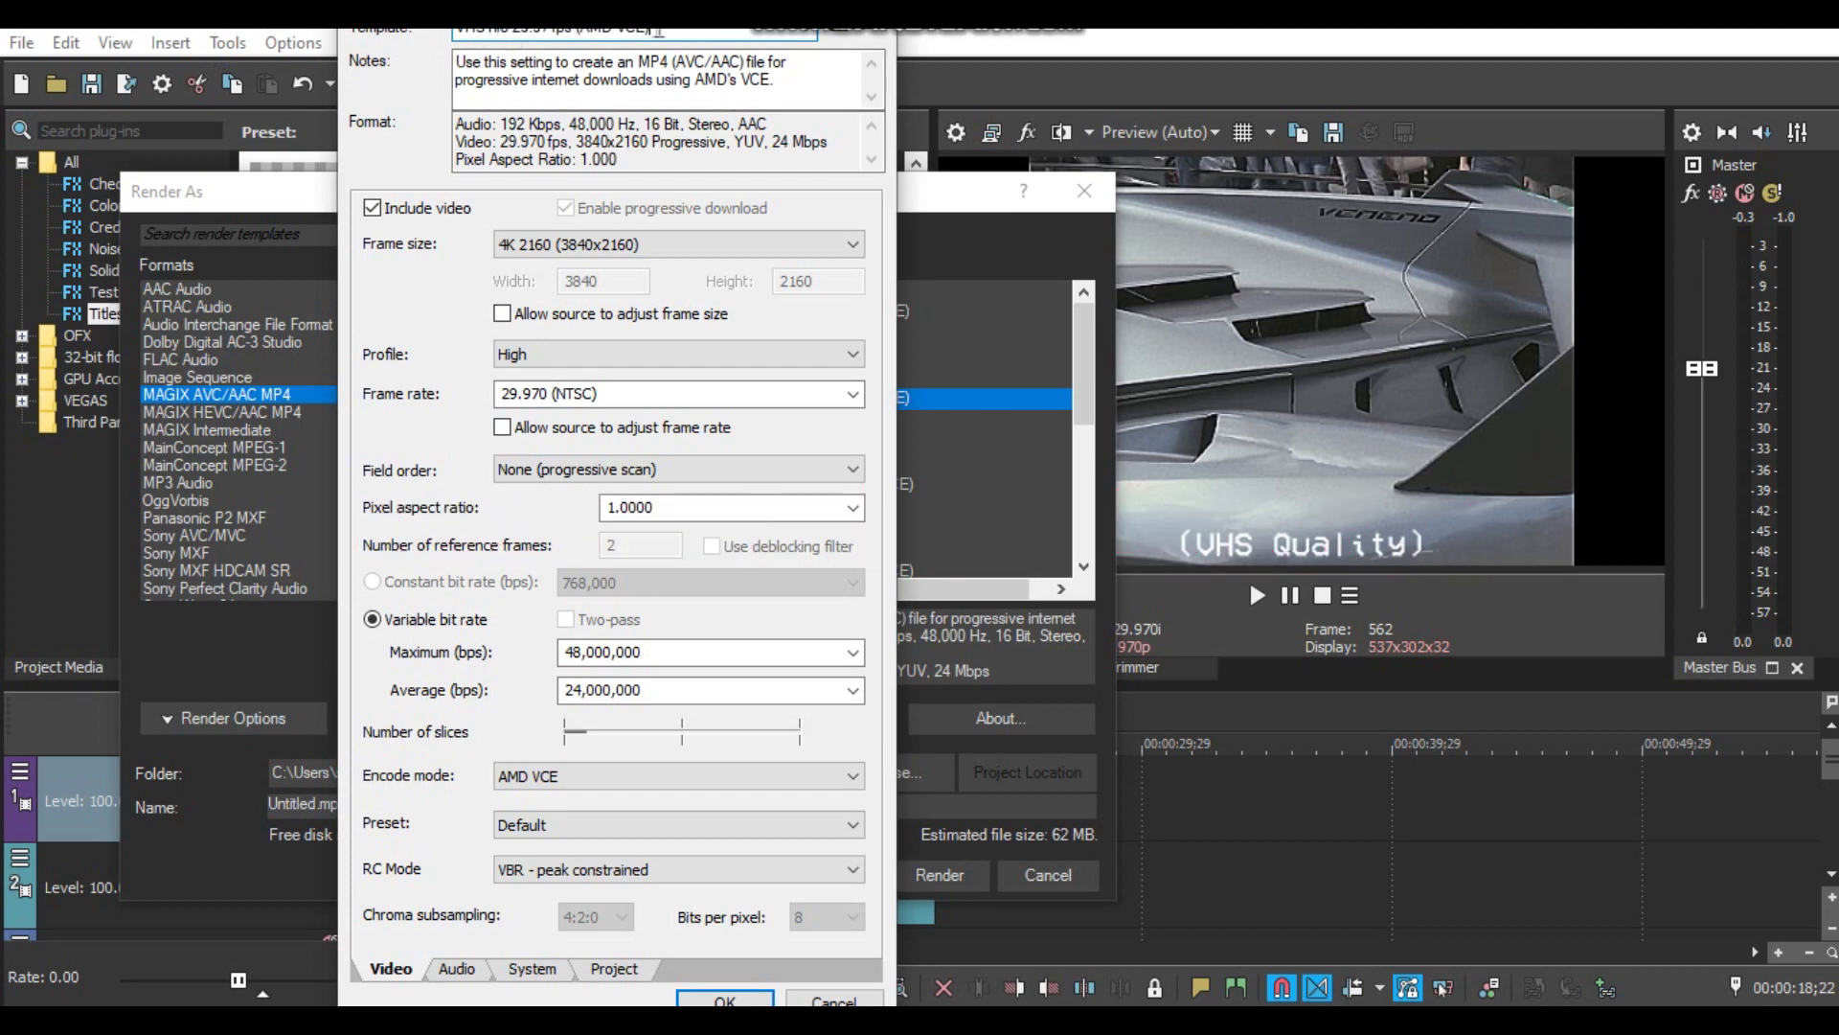
{"action": "key", "text": "shift+Left"}
{"action": "key", "text": "shift+Left"}
{"action": "key", "text": "shift+Left"}
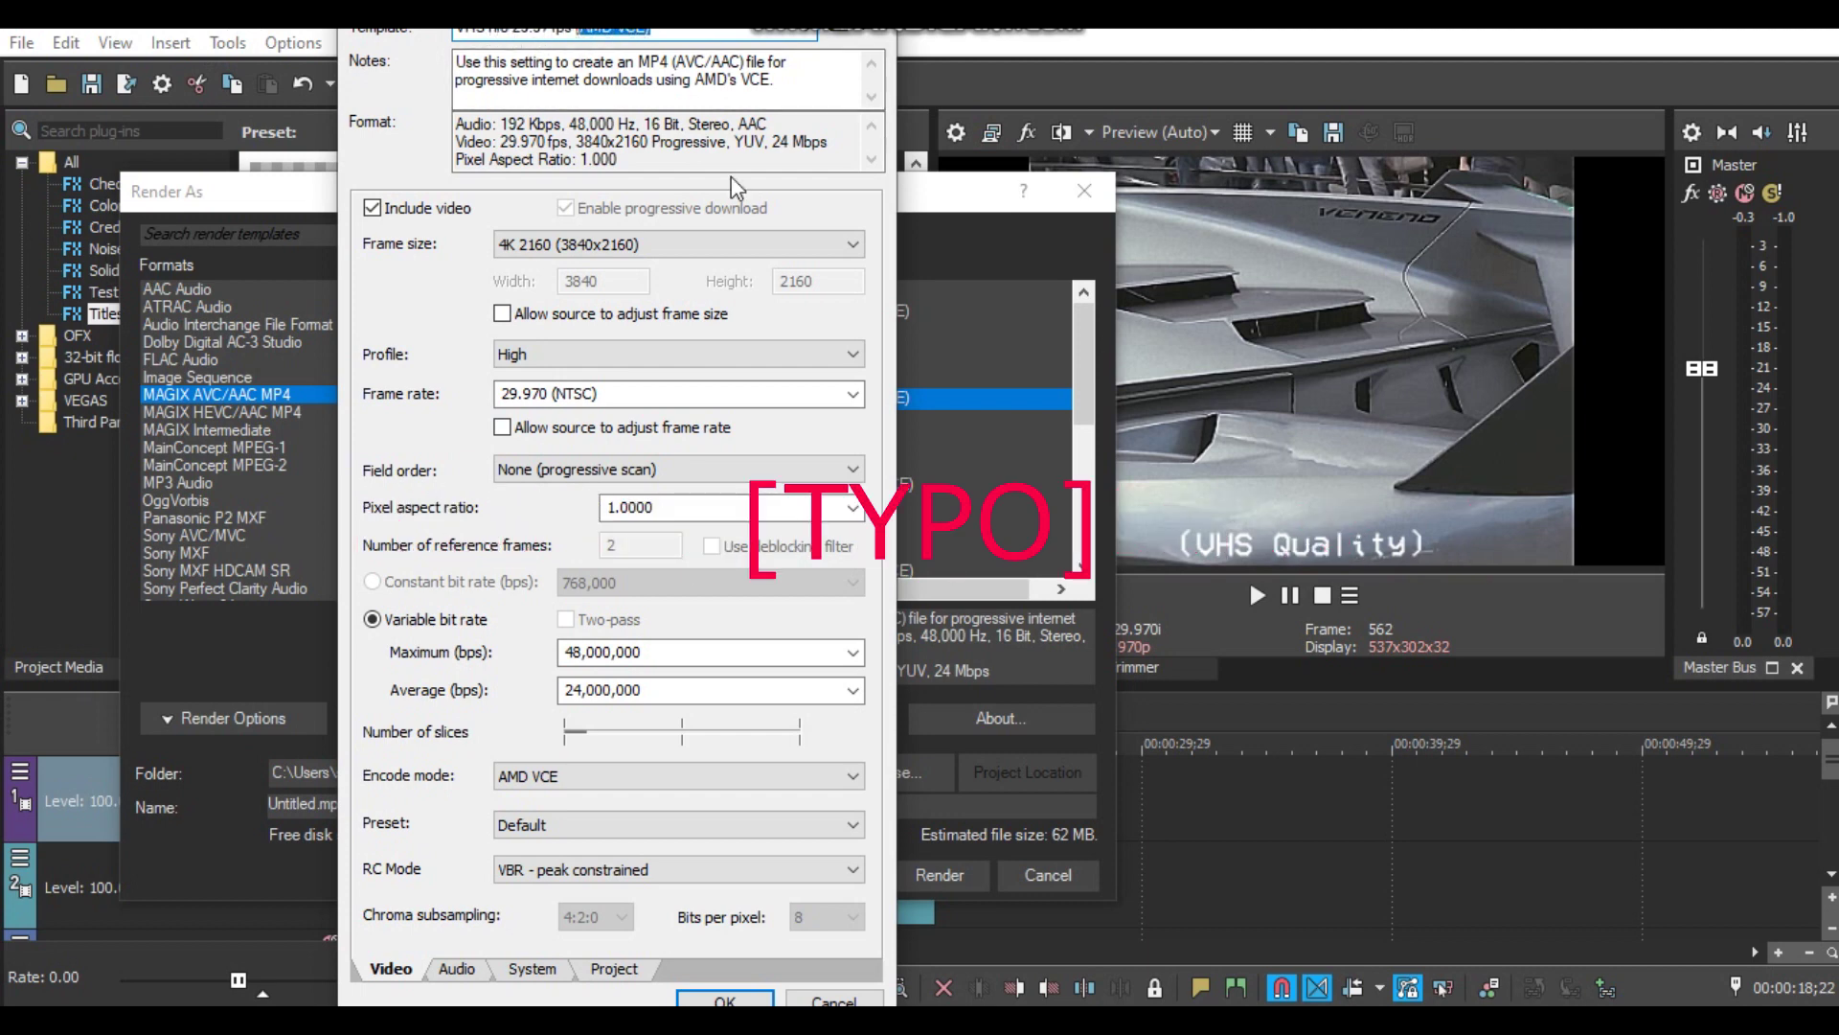
{"action": "key", "text": "BackSpace"}
Set the frame size to Multimedia (320x240) and keep the 29.970 (NTSC) frame rate.
{"action": "scroll", "coordinate": [671, 245], "scroll_direction": "up", "scroll_amount": 9}
{"action": "left_click", "coordinate": [507, 246]}
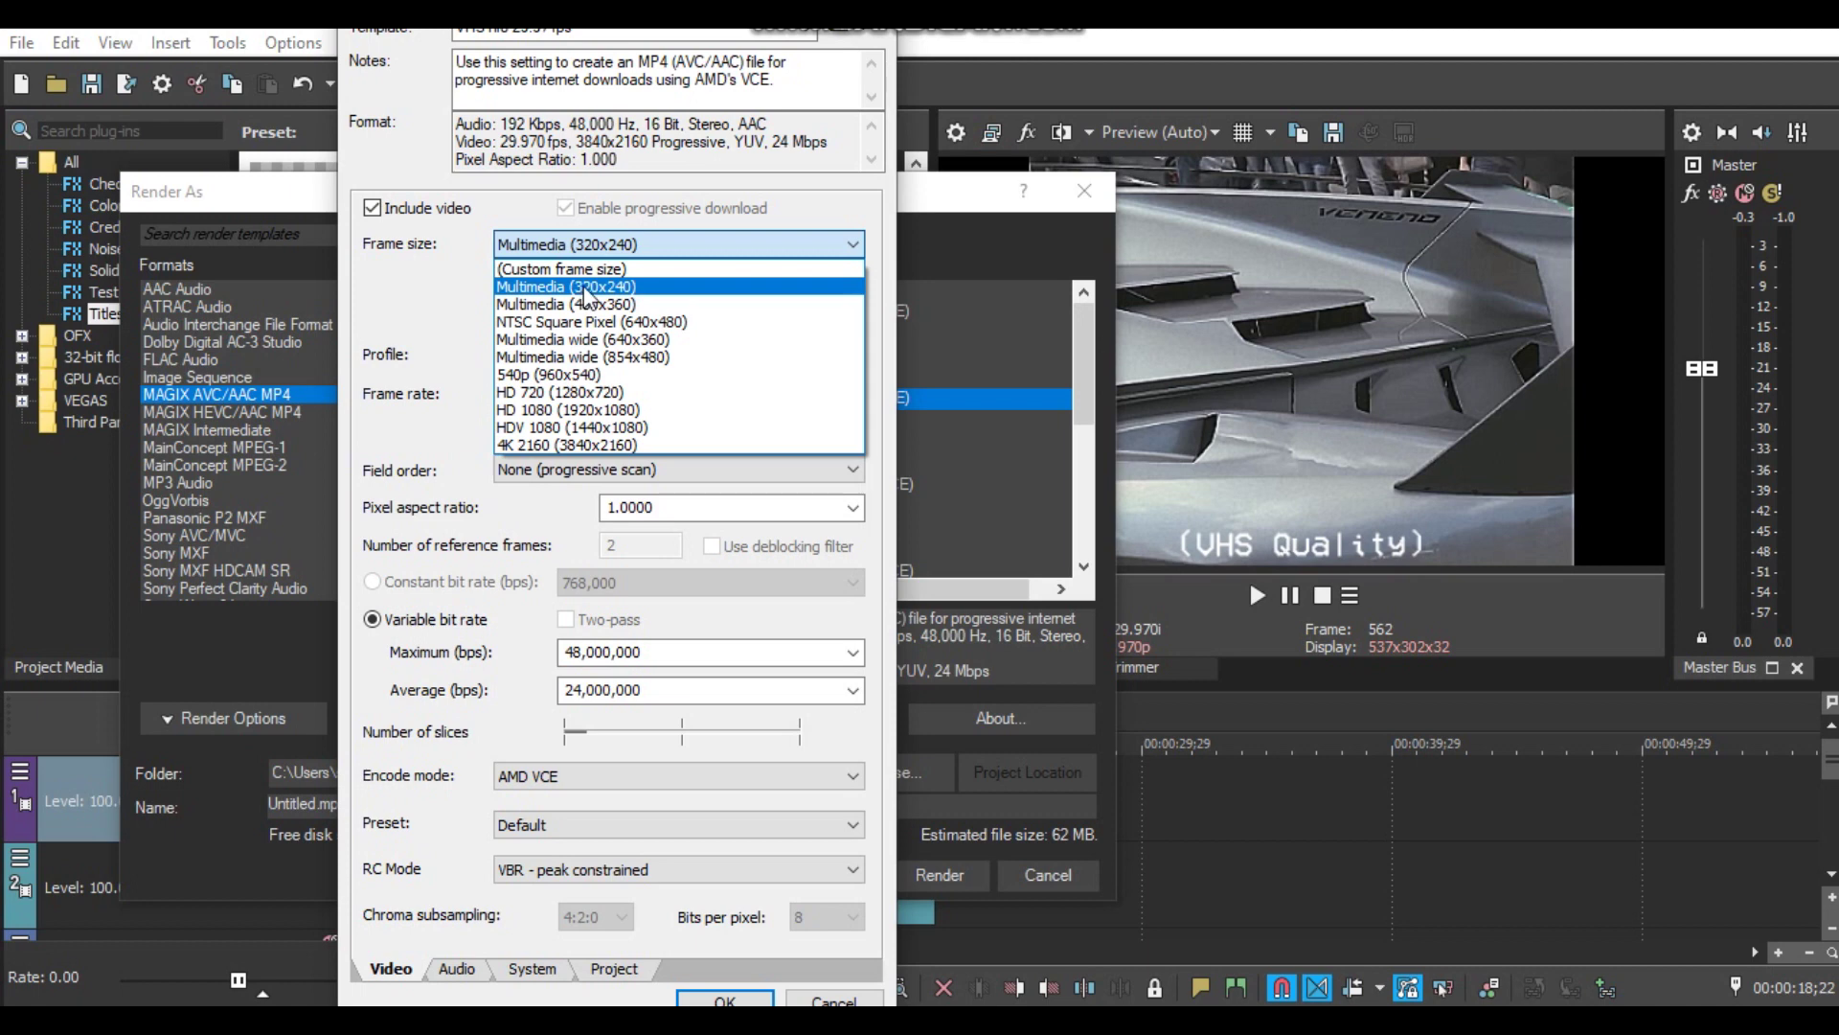
{"action": "left_click", "coordinate": [587, 287]}
{"action": "left_click", "coordinate": [852, 394]}
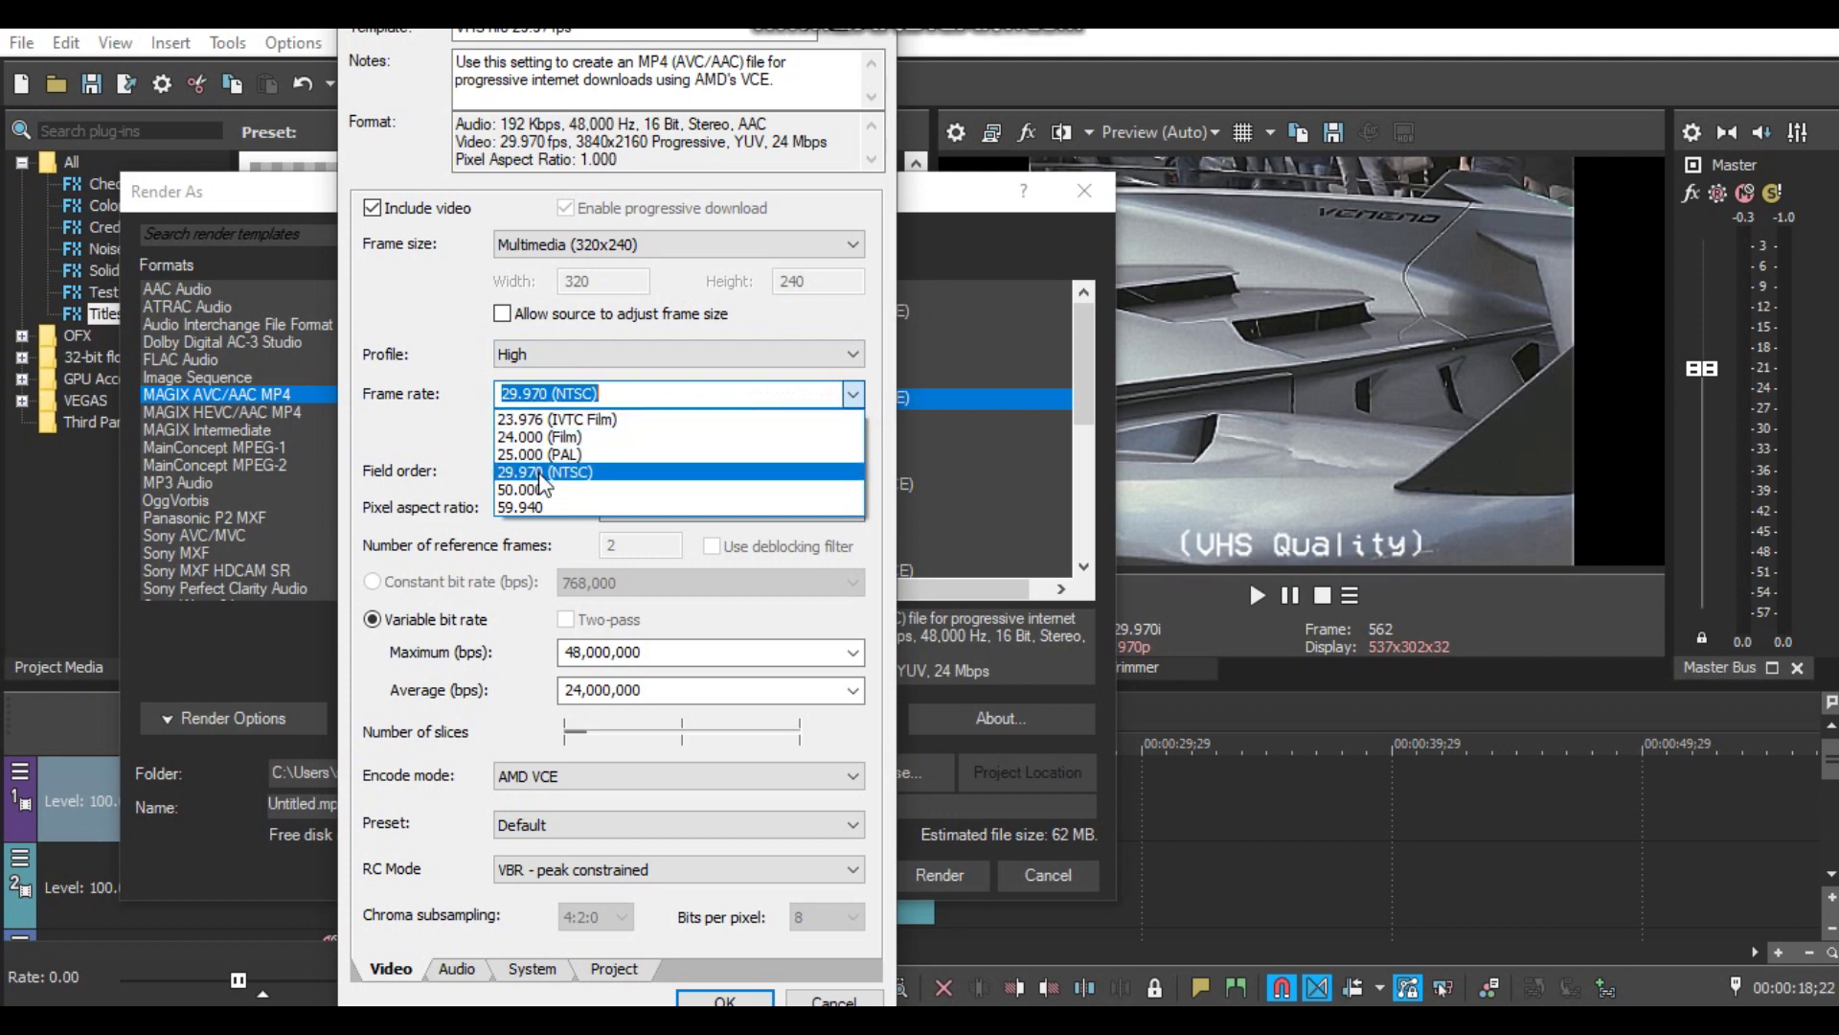
{"action": "left_click", "coordinate": [525, 474]}
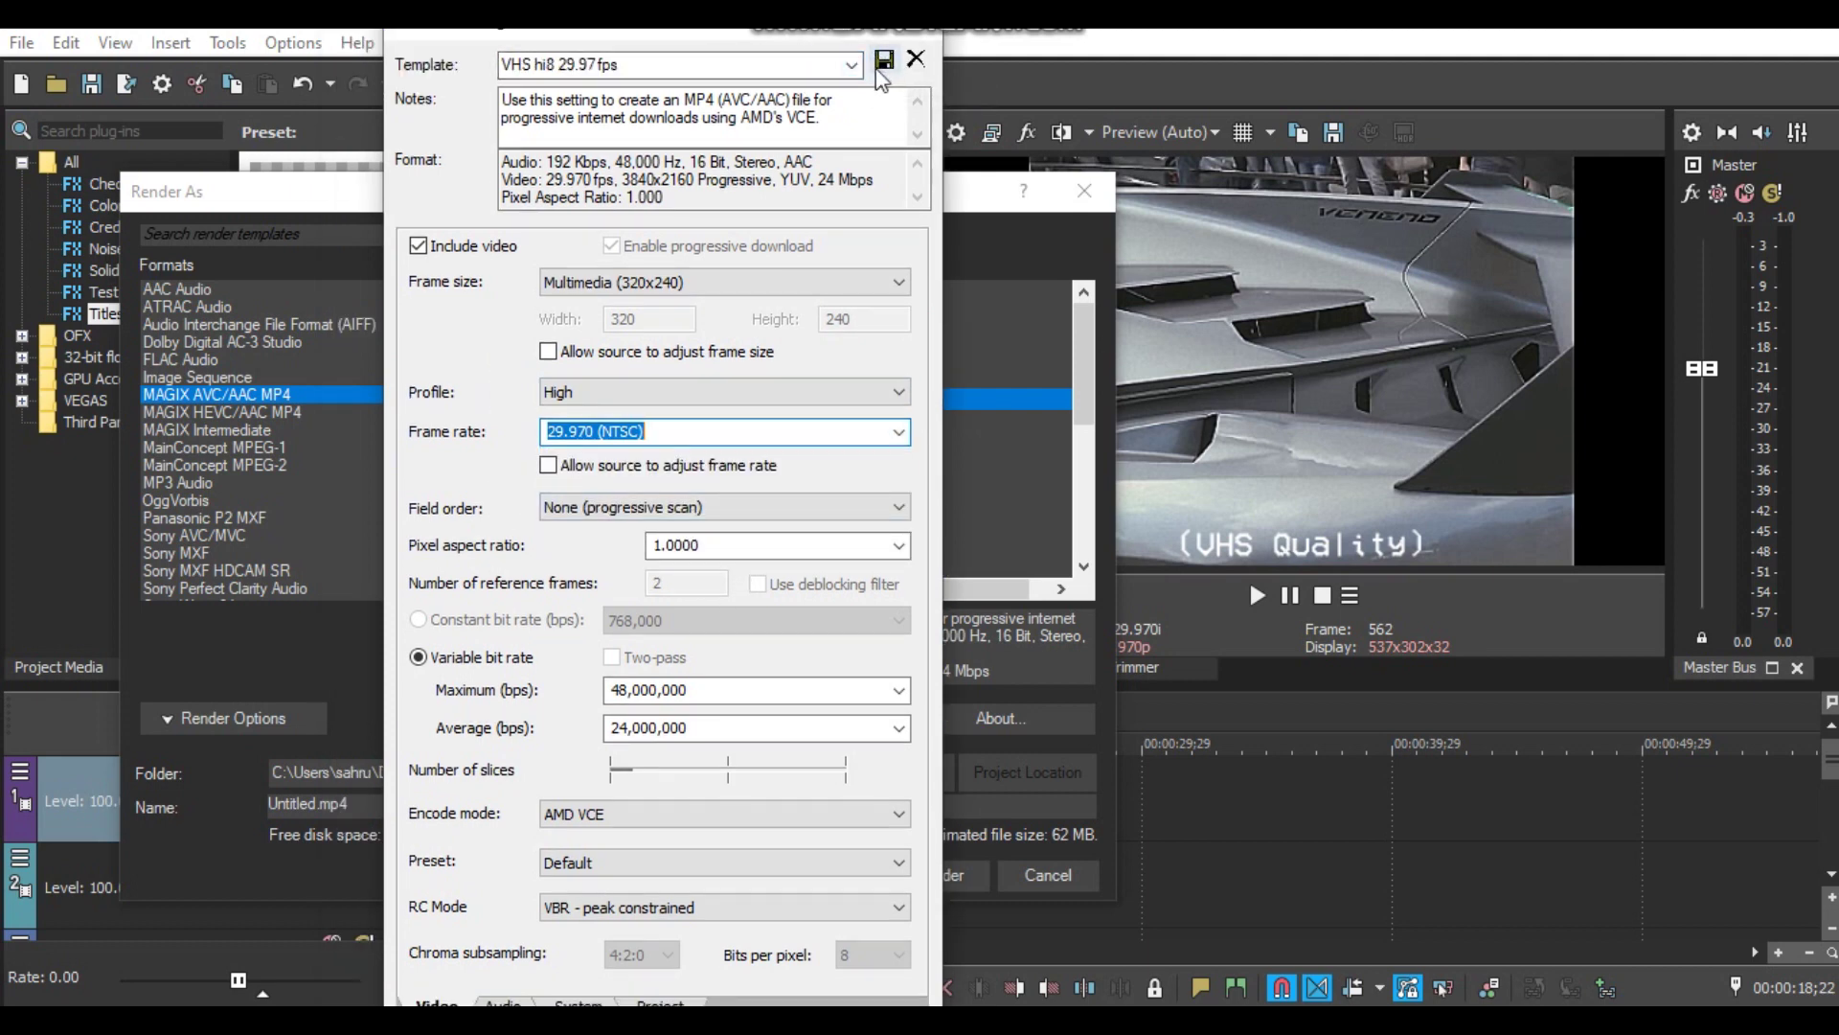
Save the customised VHS hi8 29.97 fps template and close the dialog.
{"action": "left_click", "coordinate": [878, 67]}
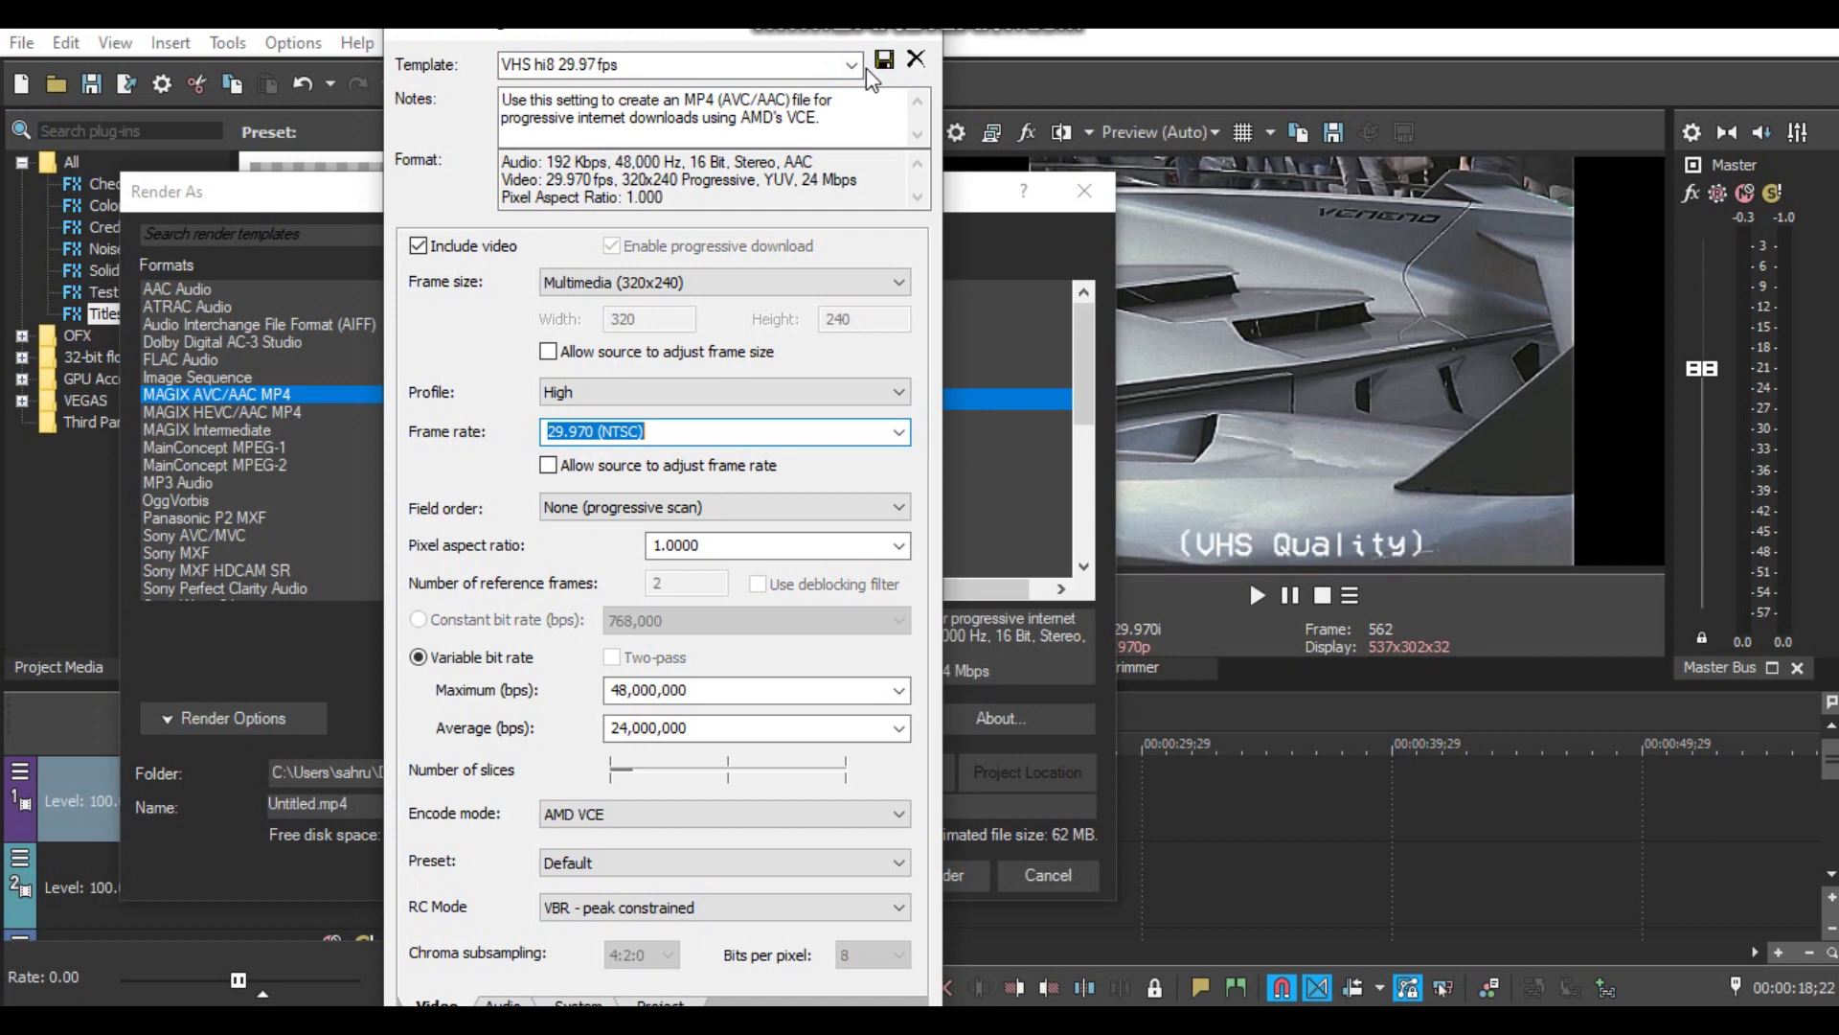
{"action": "left_click", "coordinate": [884, 61]}
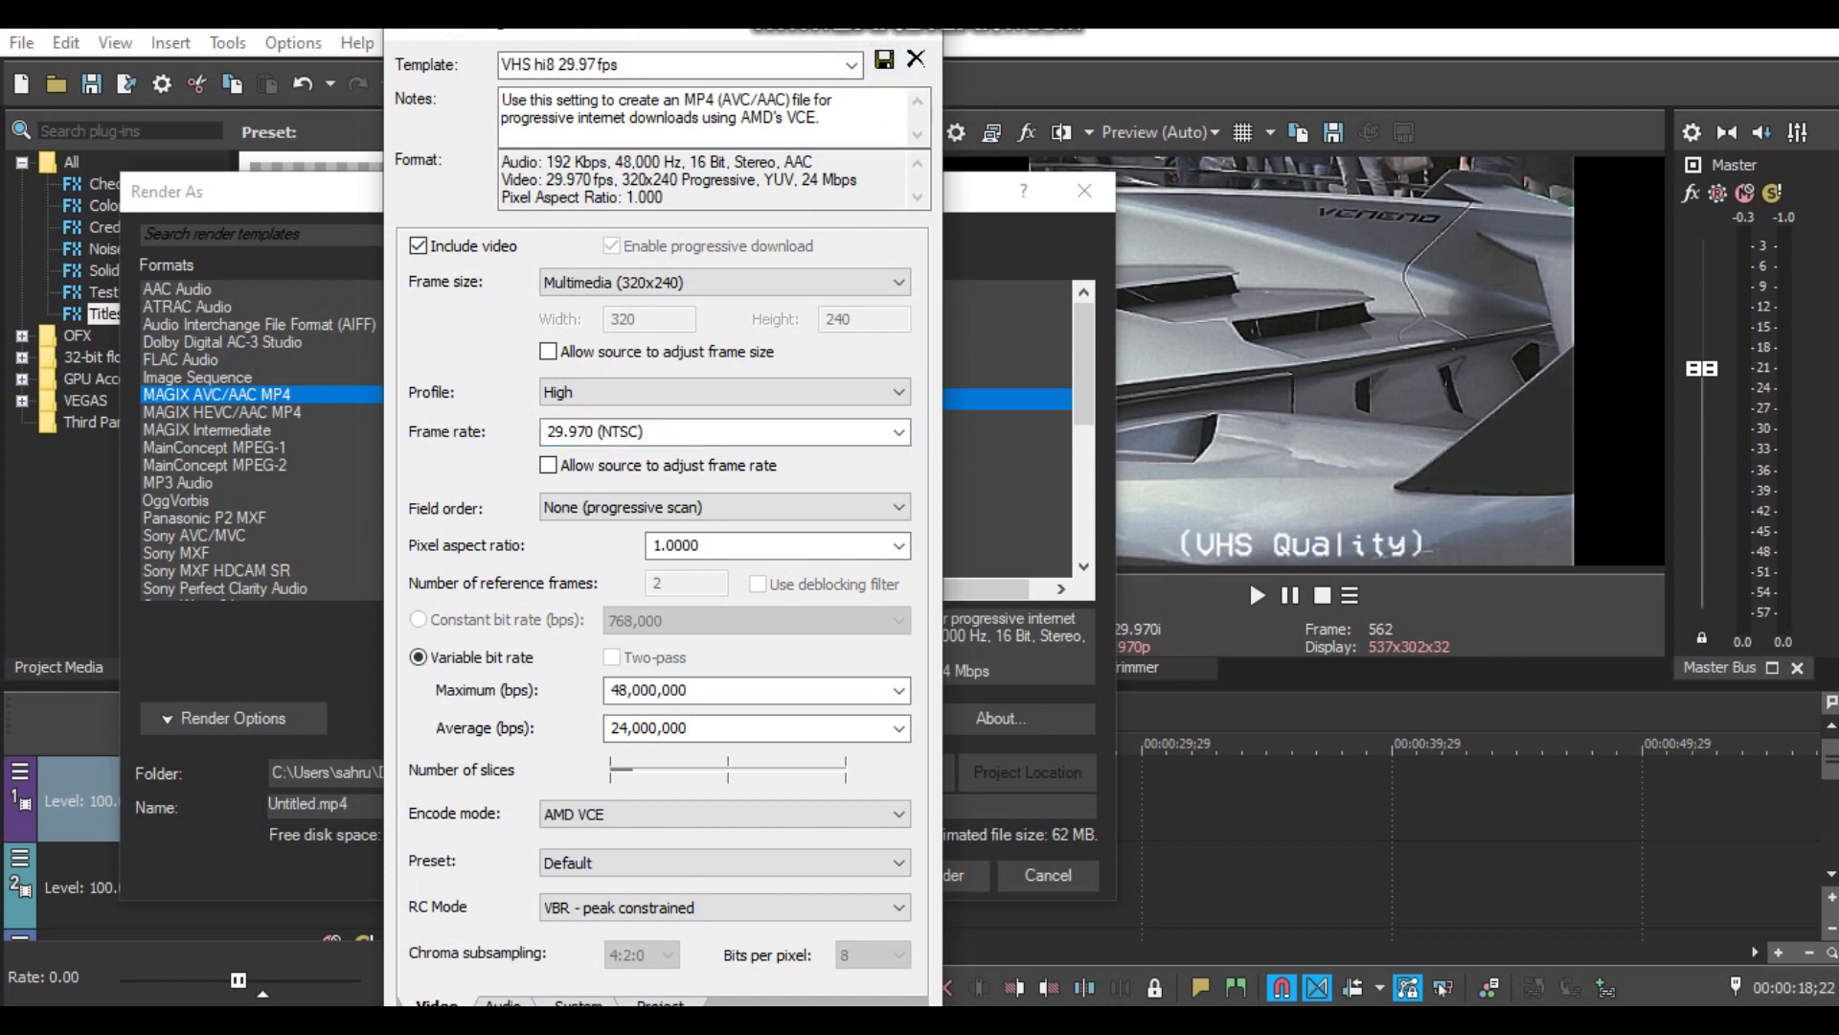
{"action": "key", "text": "Return"}
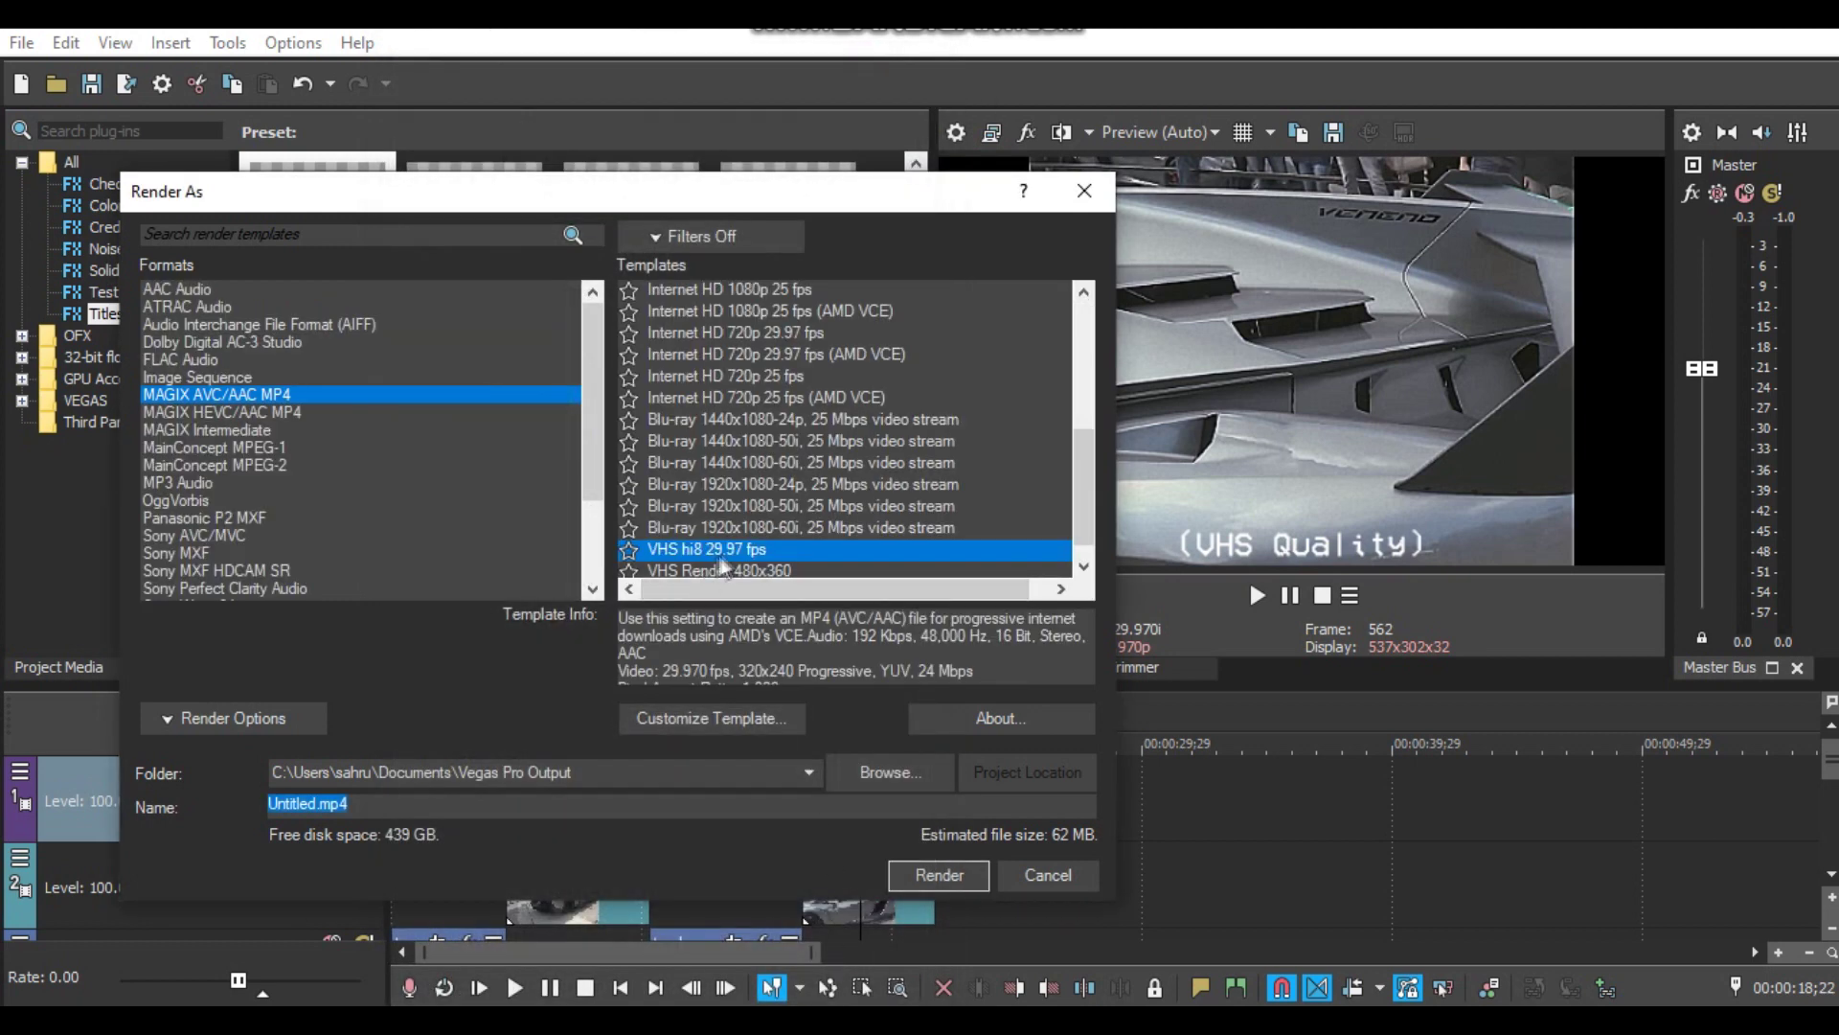
Render to Untitled.mp4 with the VHS hi8 29.97 fps template, overwriting the file, then cancel the render.
{"action": "left_click", "coordinate": [759, 550]}
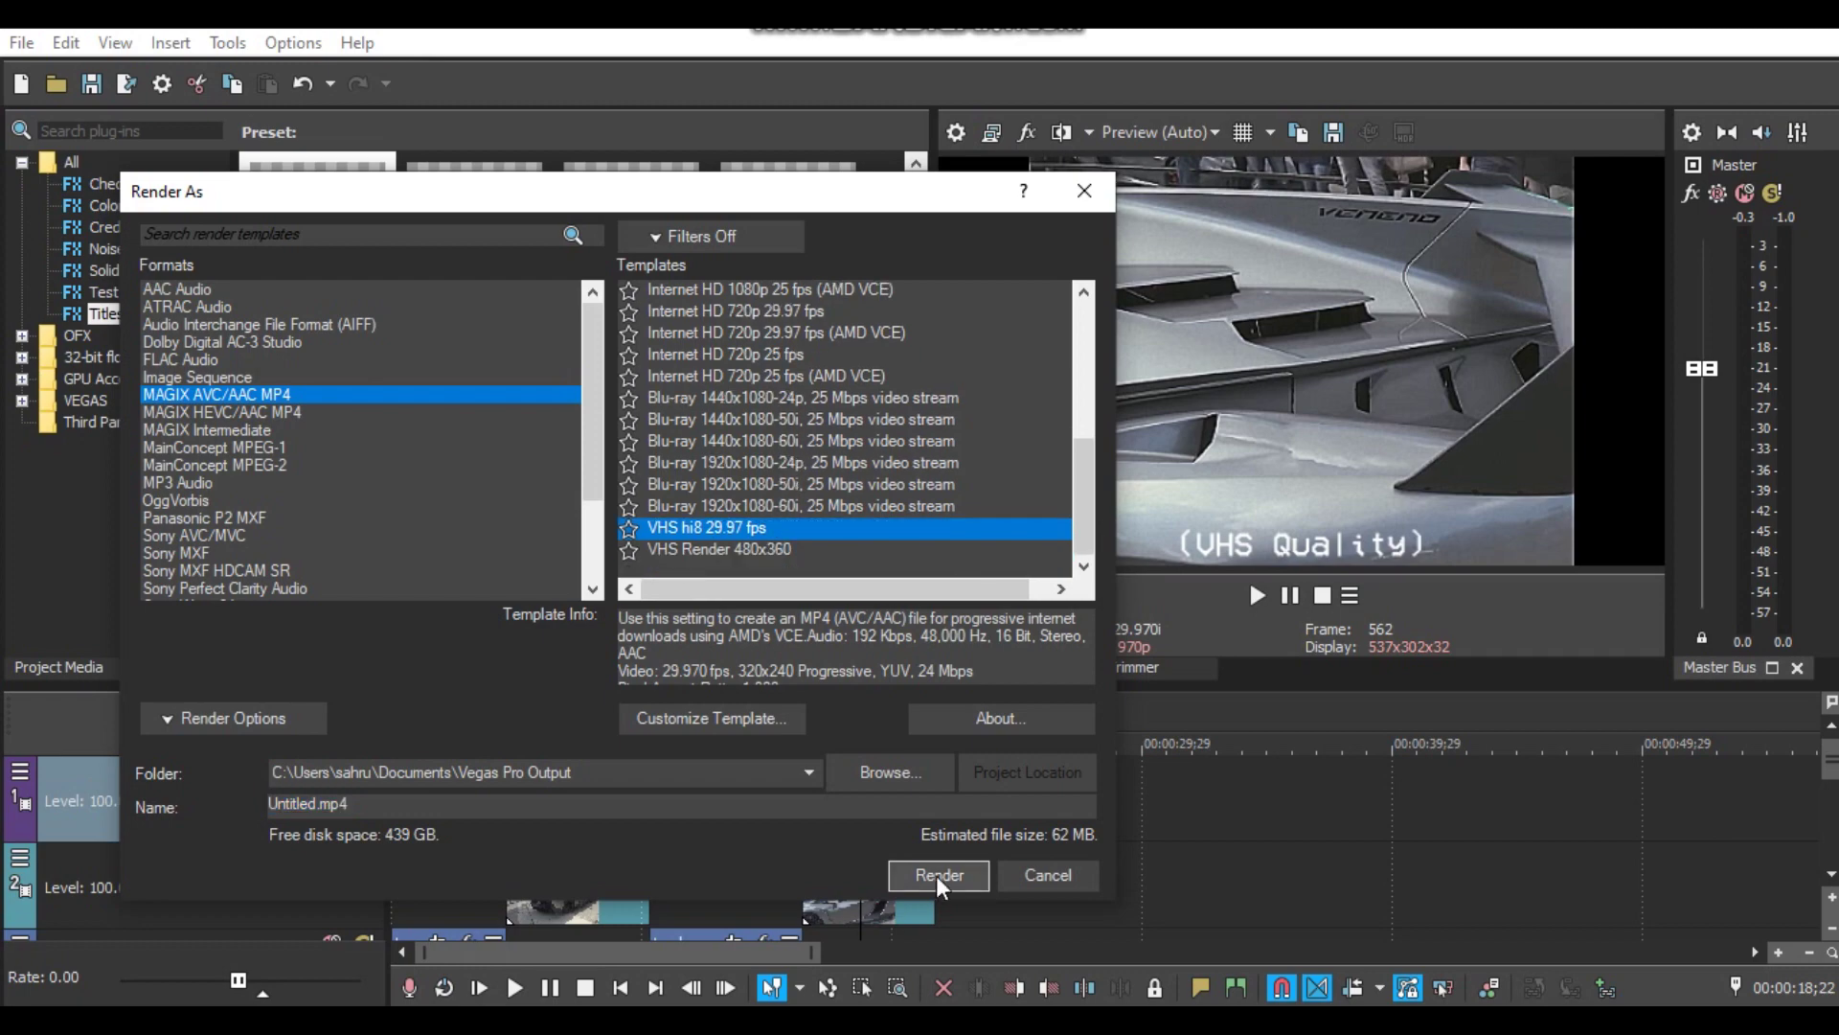
{"action": "left_click", "coordinate": [935, 875]}
{"action": "left_click", "coordinate": [1039, 629]}
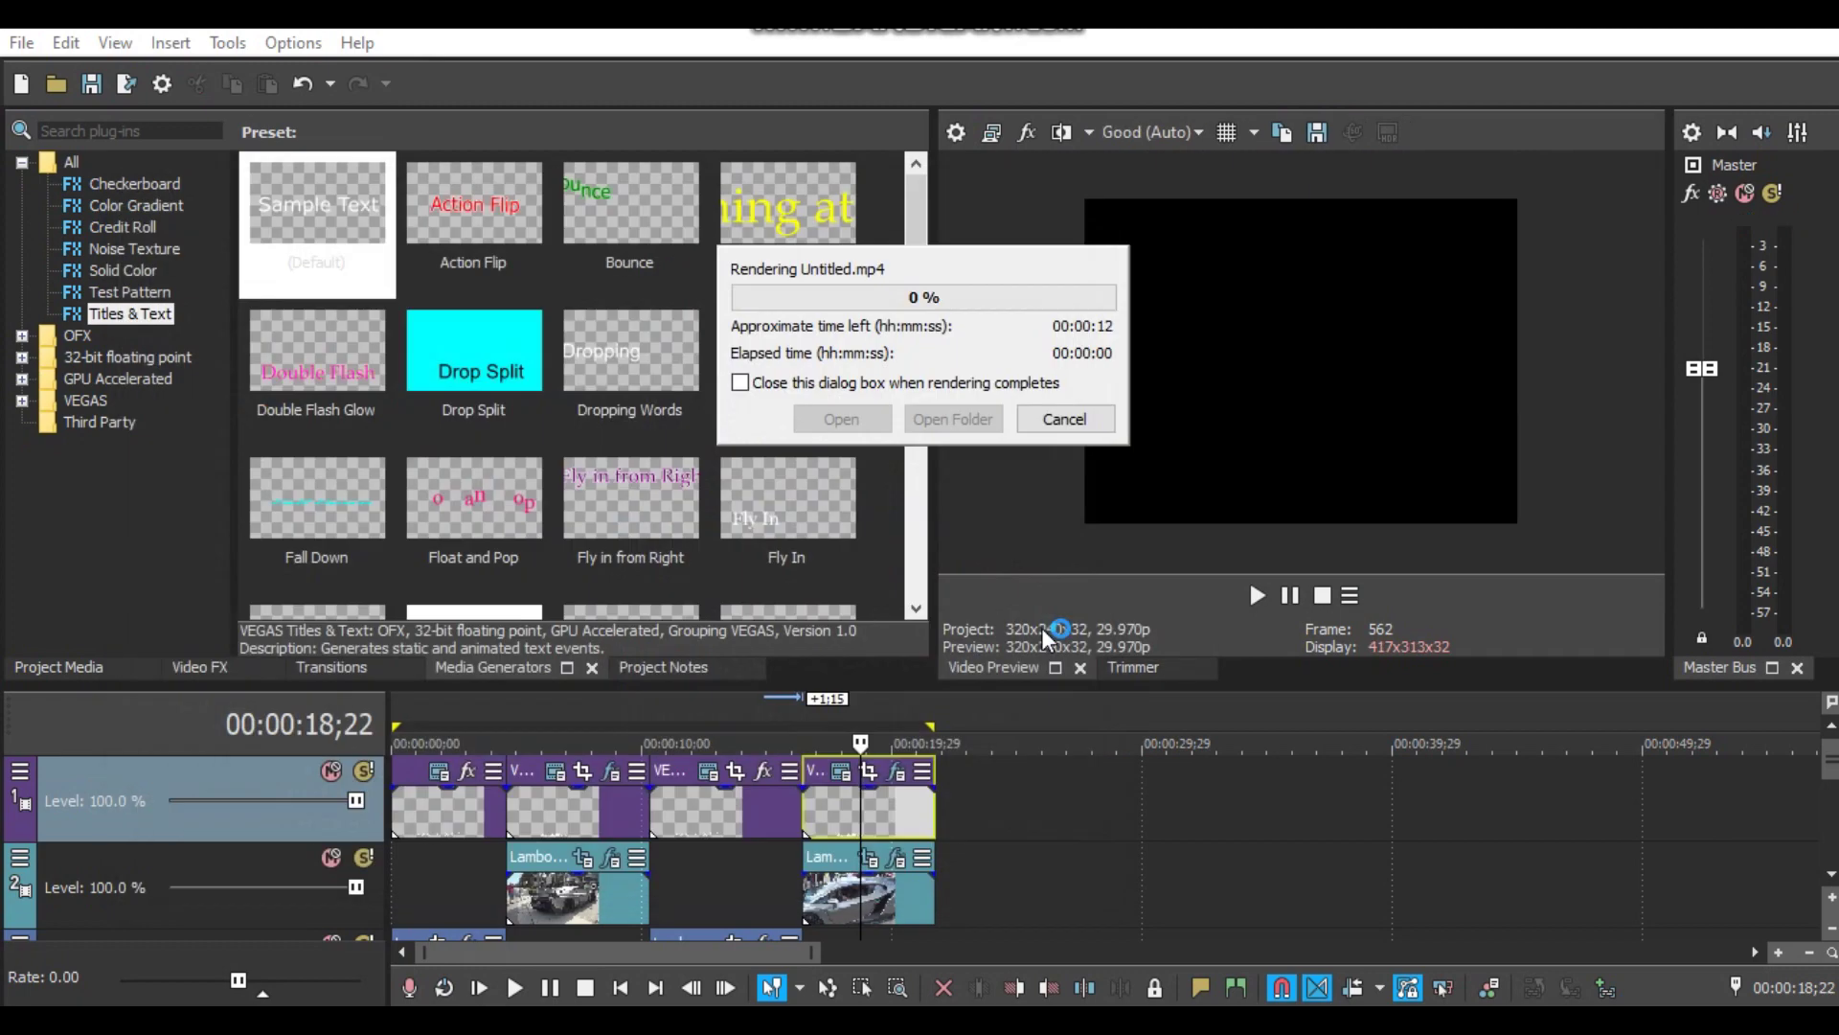
{"action": "left_click", "coordinate": [1076, 418]}
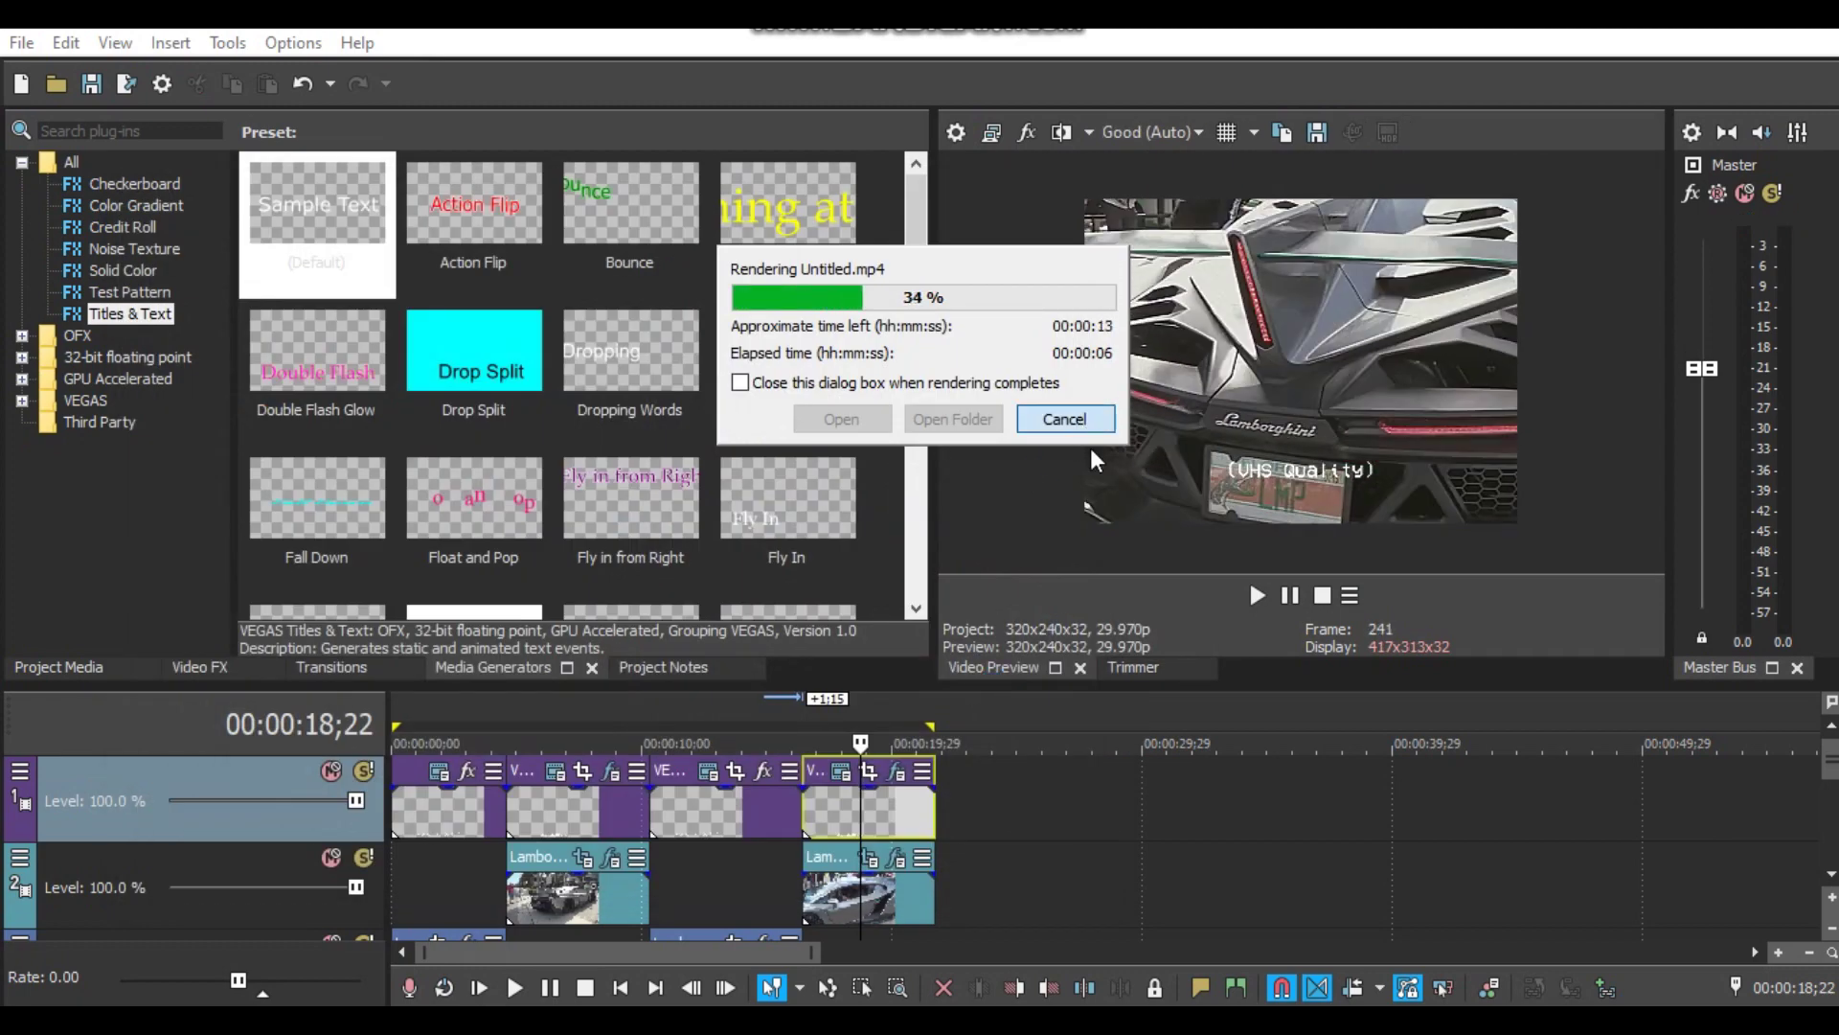